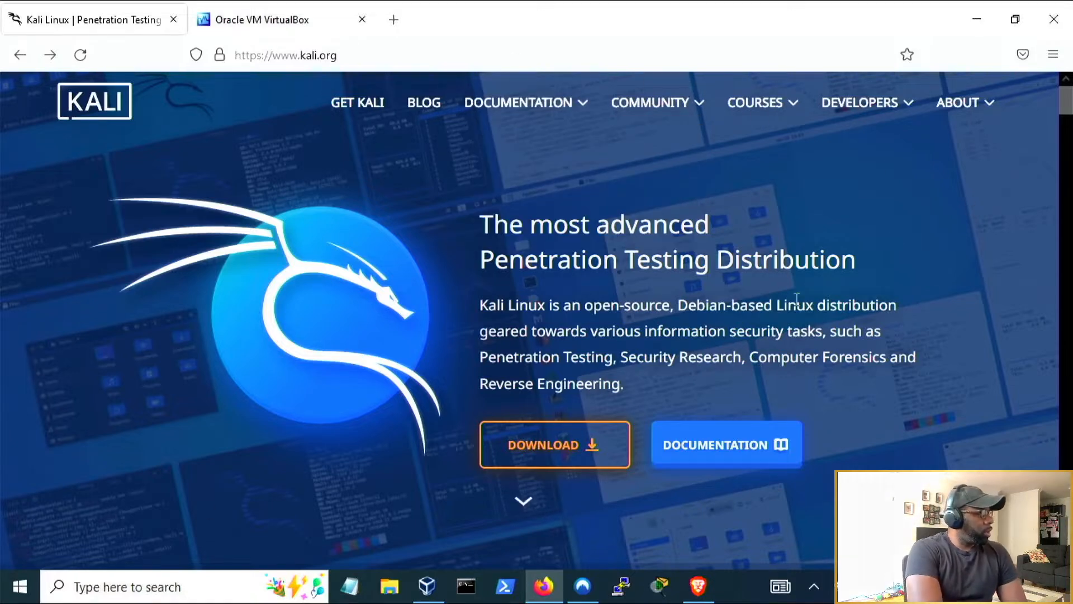
# Open the Kali Linux download page and go to the 64-bit Virtual Machines images.
pyautogui.click(562, 447)
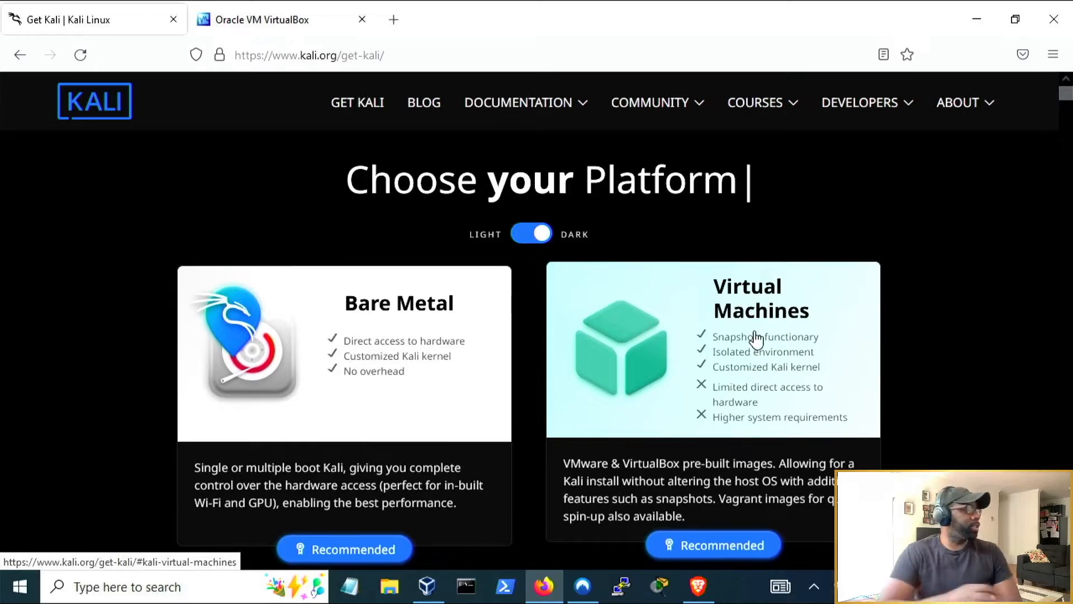
pyautogui.click(787, 359)
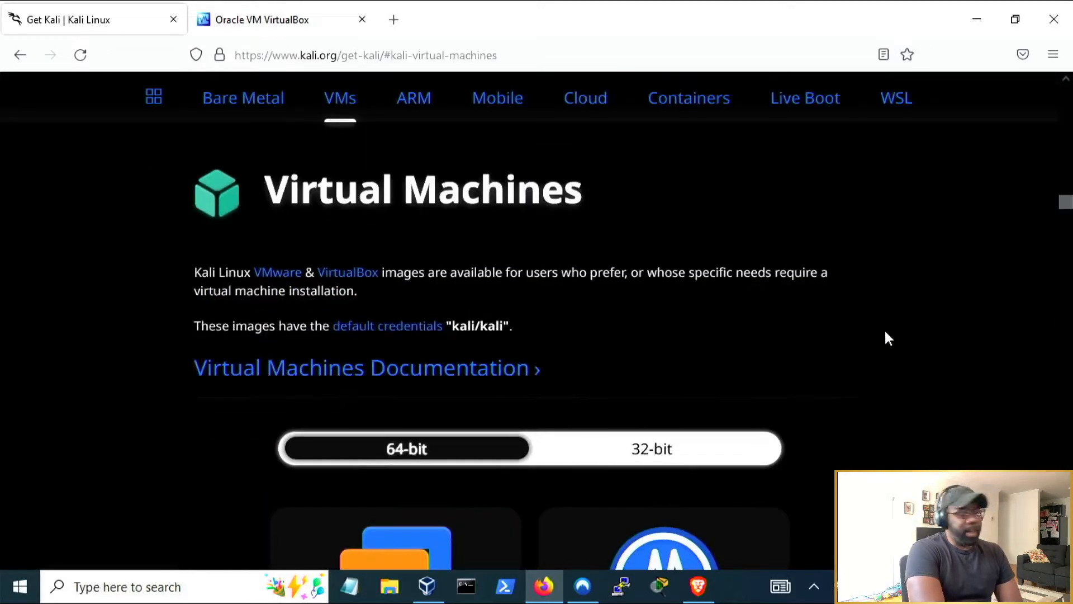
pyautogui.scroll(-3, 851, 299)
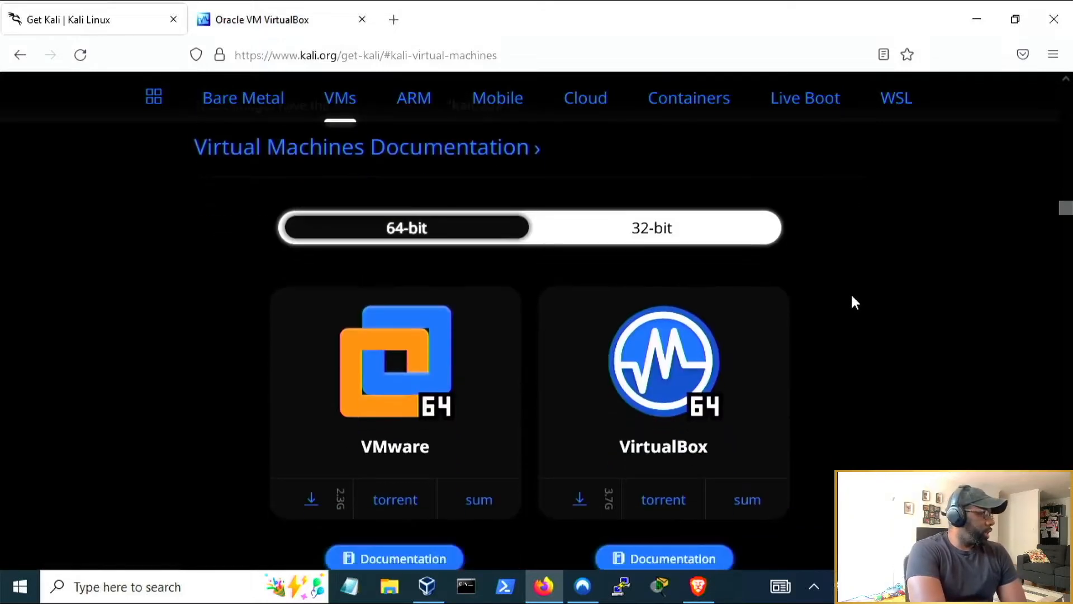
pyautogui.scroll(-2, 851, 297)
pyautogui.scroll(2, 851, 297)
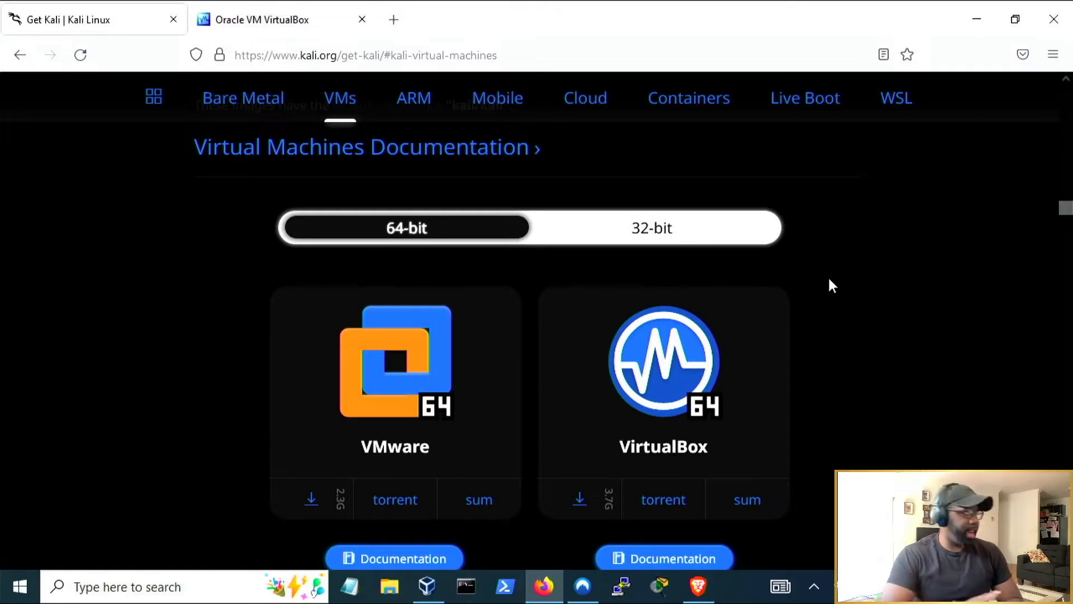
pyautogui.scroll(-2, 844, 277)
pyautogui.scroll(2, 840, 277)
# Examine the Kali container options offered for Docker and LXC/LXD.
pyautogui.click(679, 110)
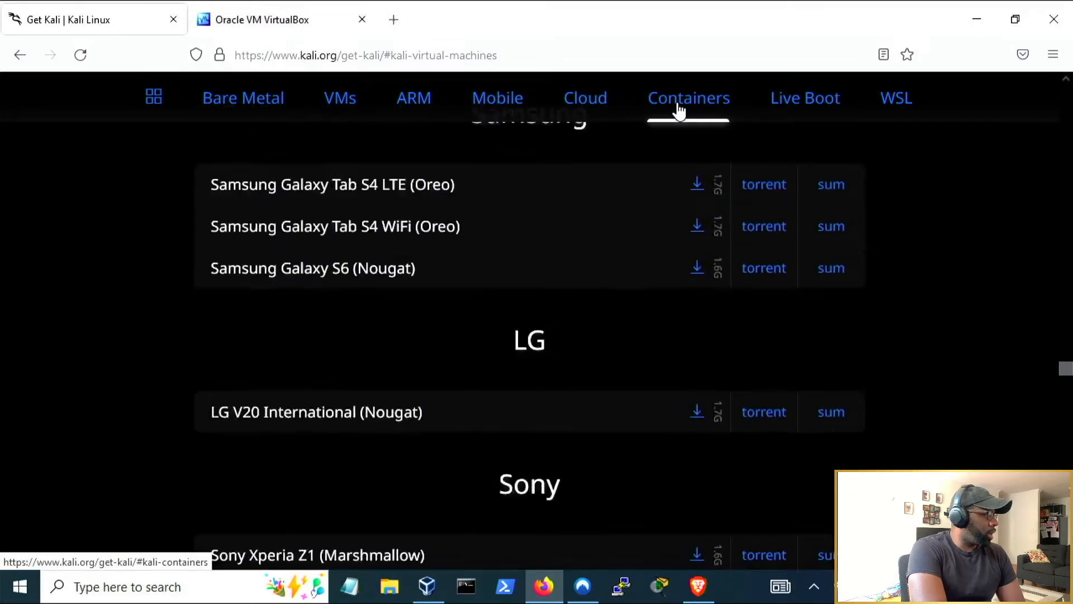
pyautogui.scroll(-5, 693, 222)
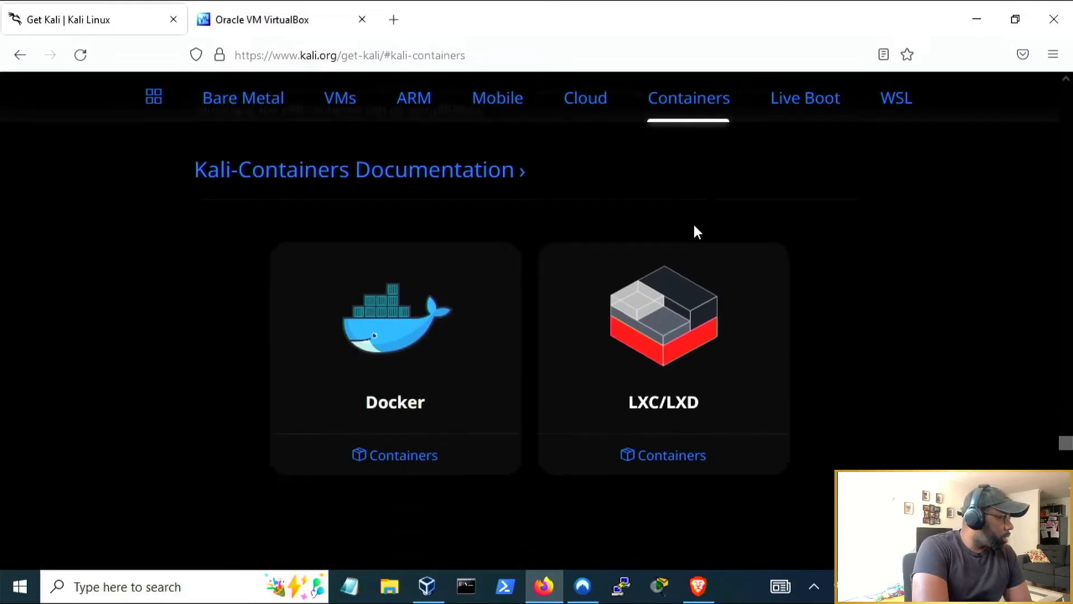
pyautogui.scroll(2, 696, 234)
pyautogui.scroll(2, 696, 233)
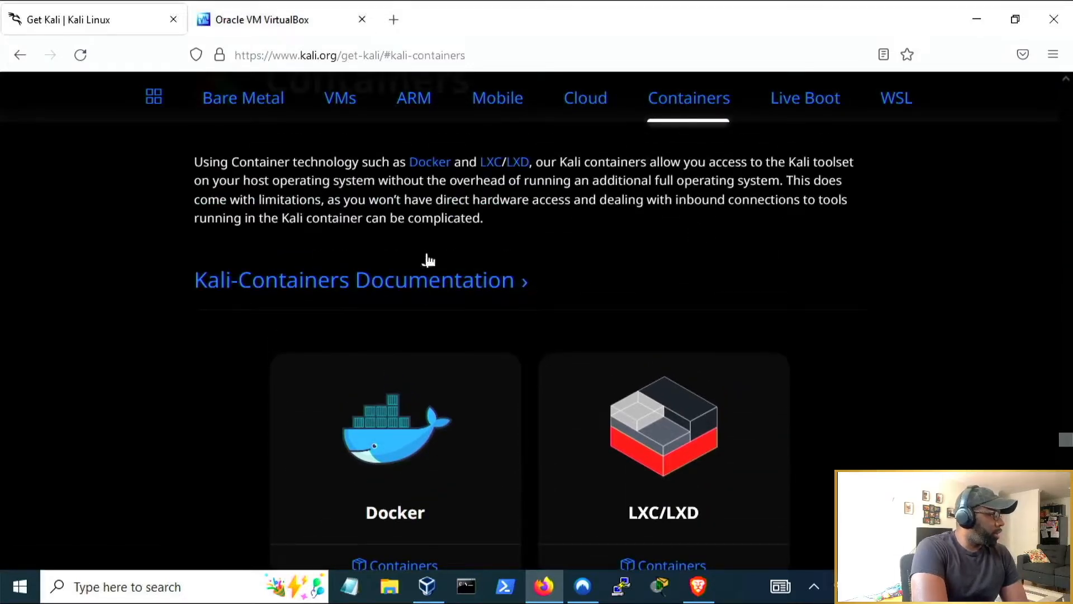
# Return from the Containers section to the 64-bit VMware and VirtualBox images in the Virtual Machines section.
pyautogui.click(22, 60)
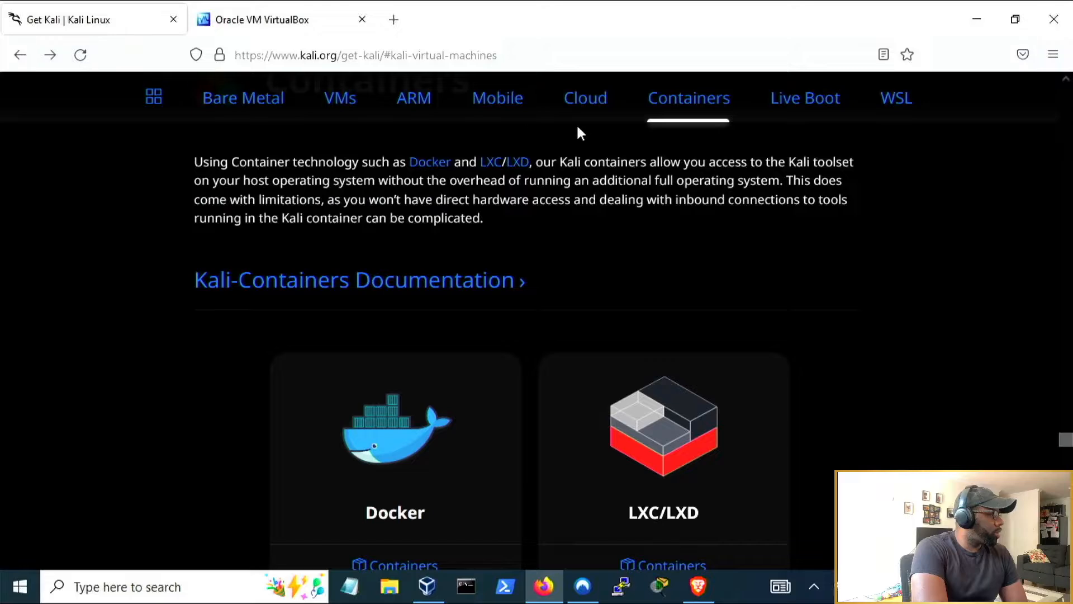
pyautogui.scroll(5, 579, 132)
pyautogui.click(561, 62)
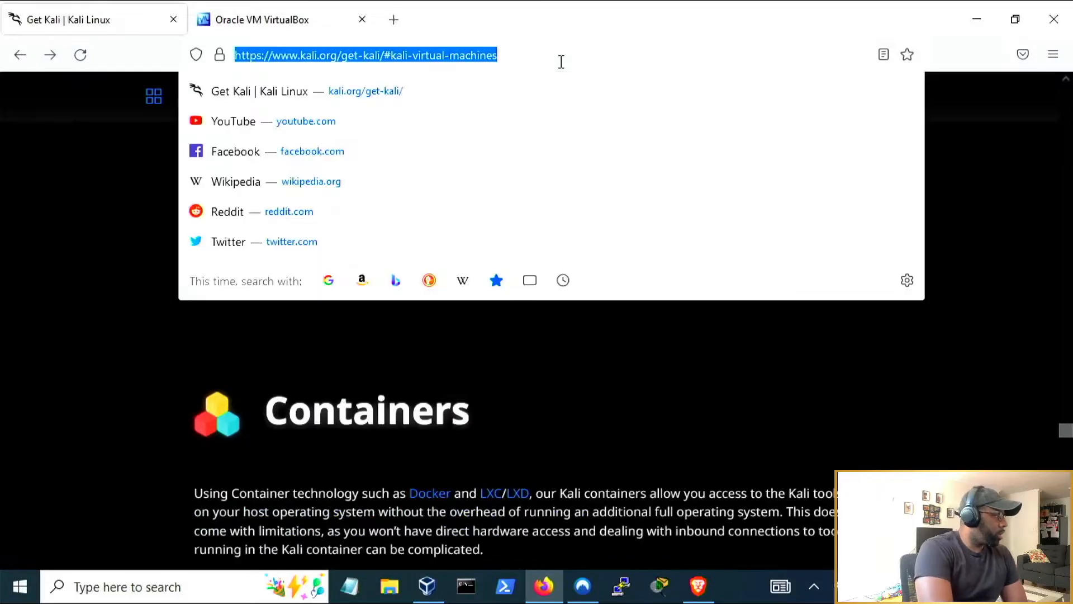
pyautogui.click(573, 57)
pyautogui.press('Return')
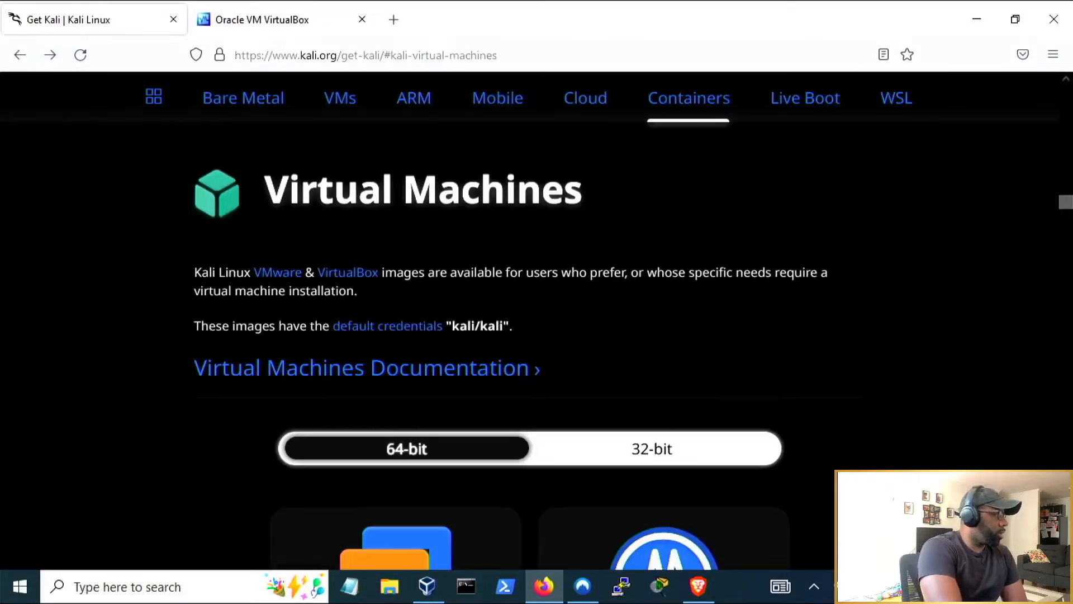
pyautogui.scroll(10, 750, 247)
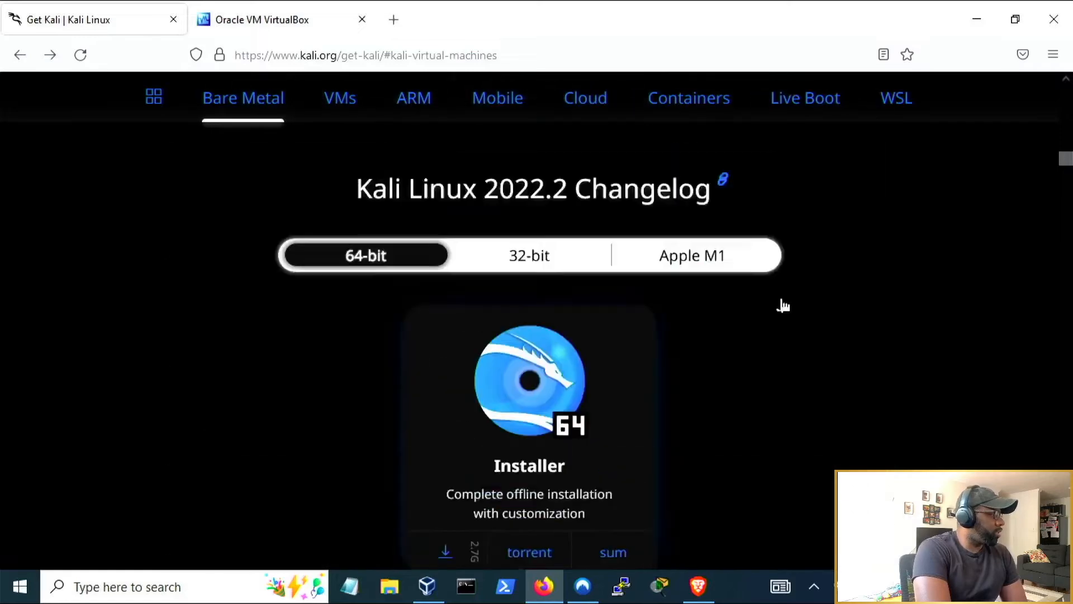
pyautogui.scroll(-4, 795, 313)
pyautogui.scroll(-8, 797, 317)
pyautogui.scroll(4, 796, 317)
pyautogui.scroll(-10, 796, 324)
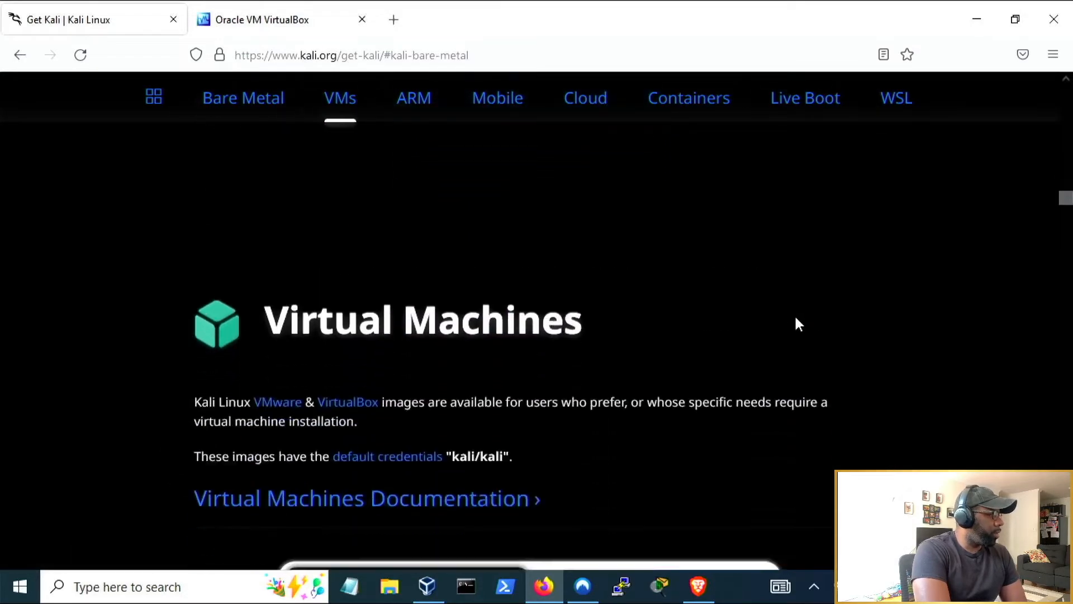
pyautogui.scroll(-4, 797, 321)
pyautogui.scroll(4, 798, 322)
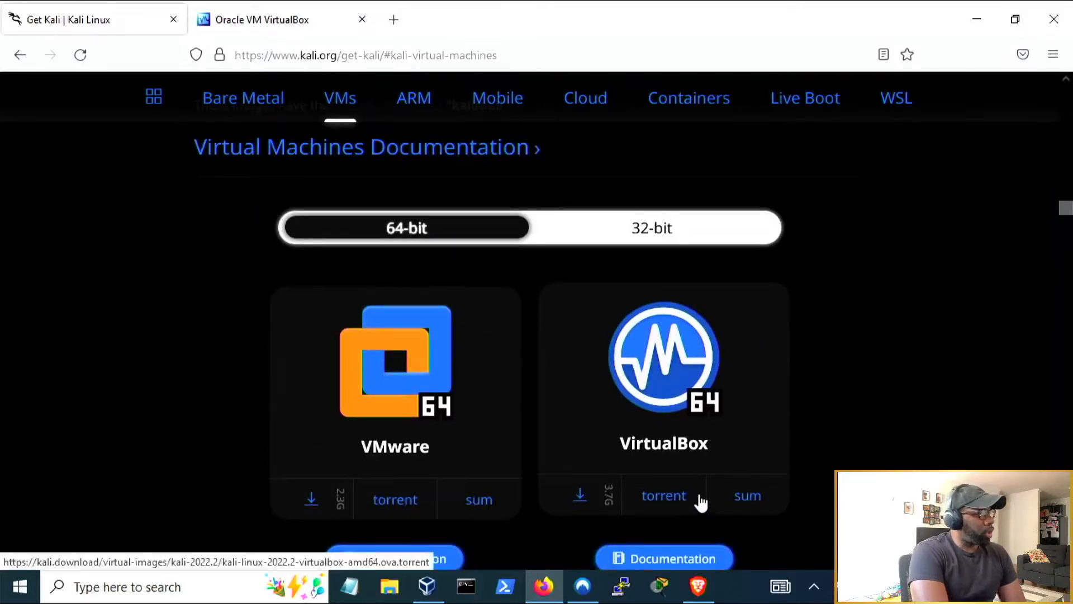
# Display the SHA256 checksum of the 64-bit VirtualBox image, start downloading that image and check its progress.
pyautogui.click(749, 497)
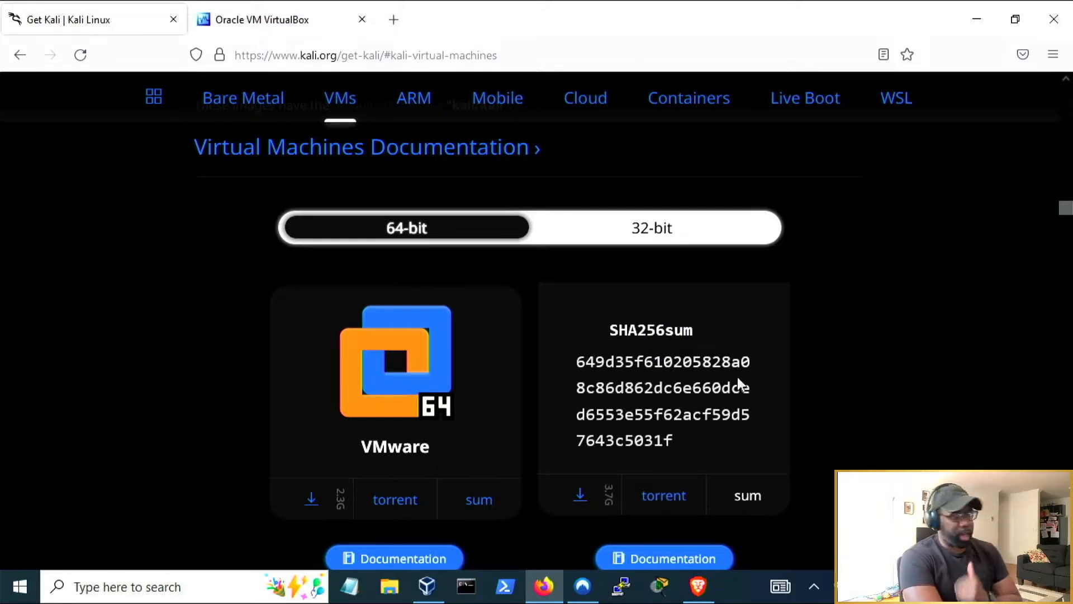
pyautogui.click(580, 498)
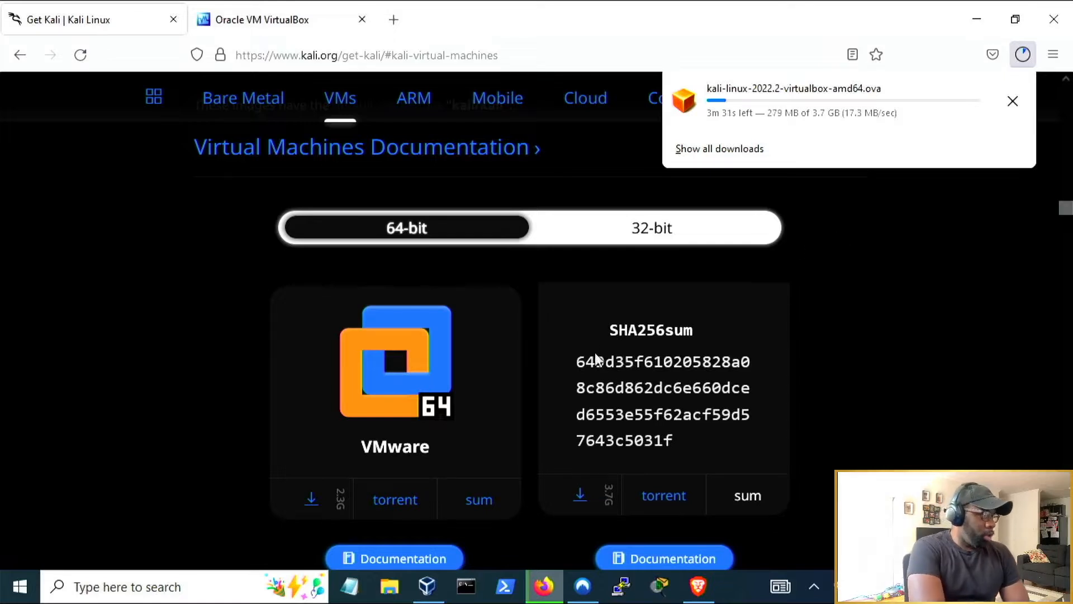
pyautogui.moveTo(579, 360); pyautogui.dragTo(703, 431)
pyautogui.click(840, 363)
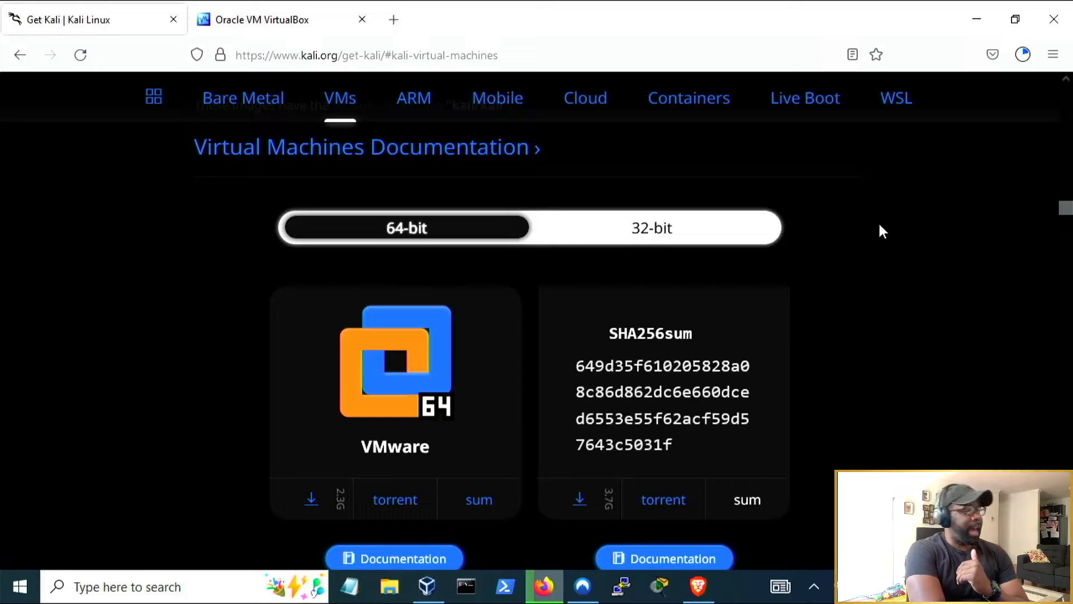
pyautogui.click(1022, 55)
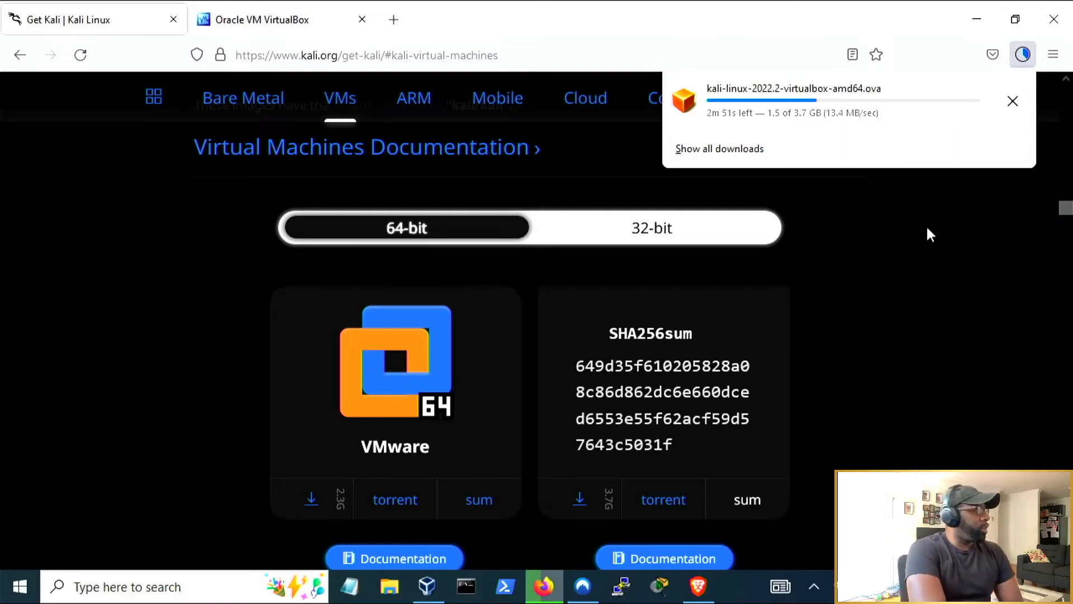
pyautogui.click(883, 28)
# Open the VirtualBox 6.1 downloads page from the VirtualBox website and look over its platform packages.
pyautogui.click(282, 18)
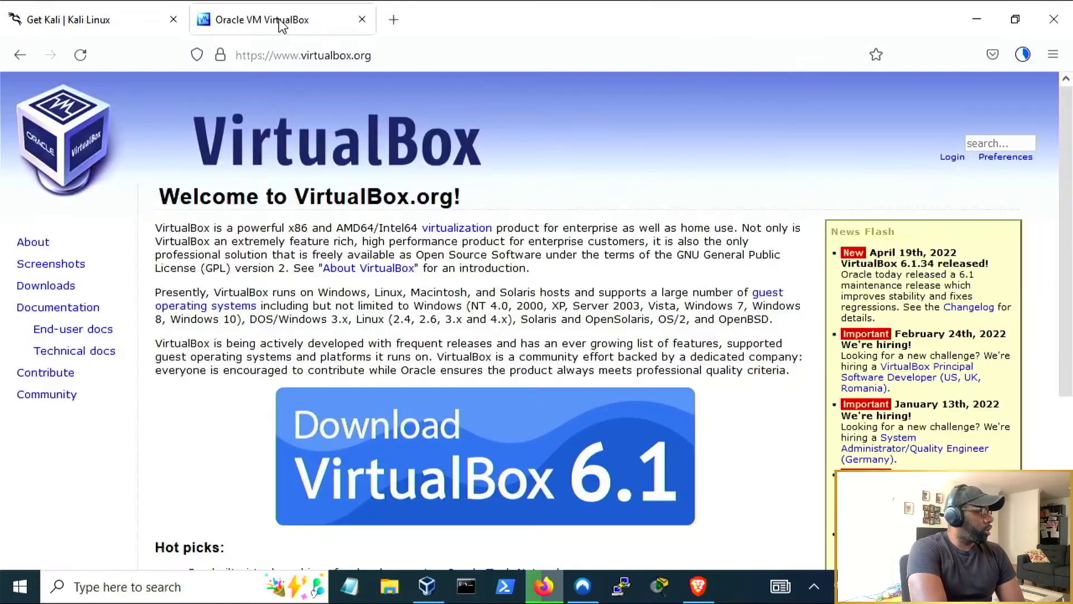
pyautogui.scroll(-3, 759, 318)
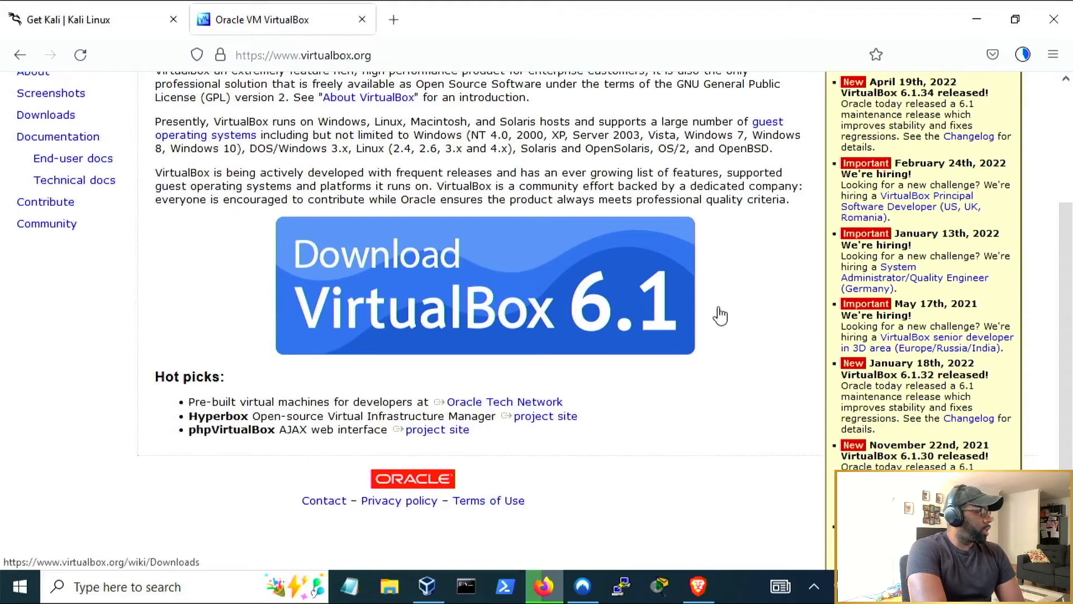
pyautogui.click(438, 284)
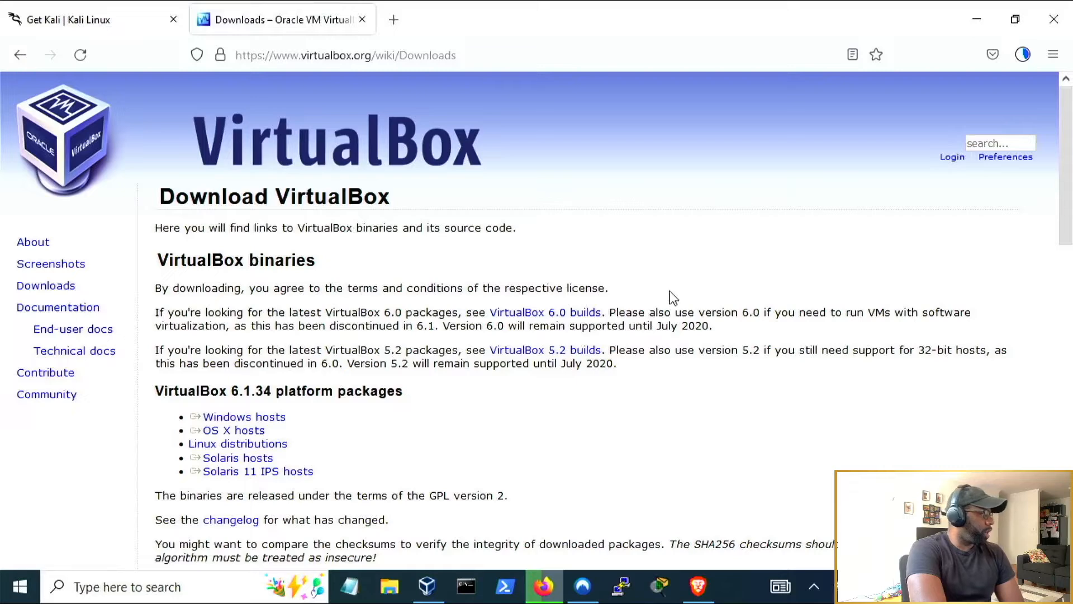
pyautogui.scroll(-2, 737, 302)
pyautogui.scroll(2, 704, 307)
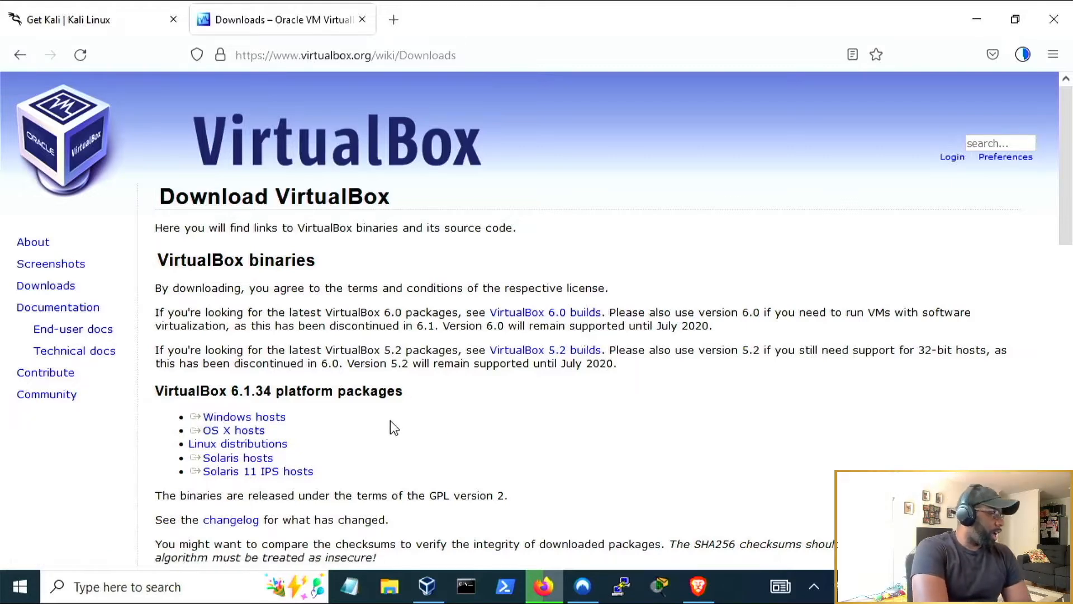
pyautogui.tripleClick(245, 433)
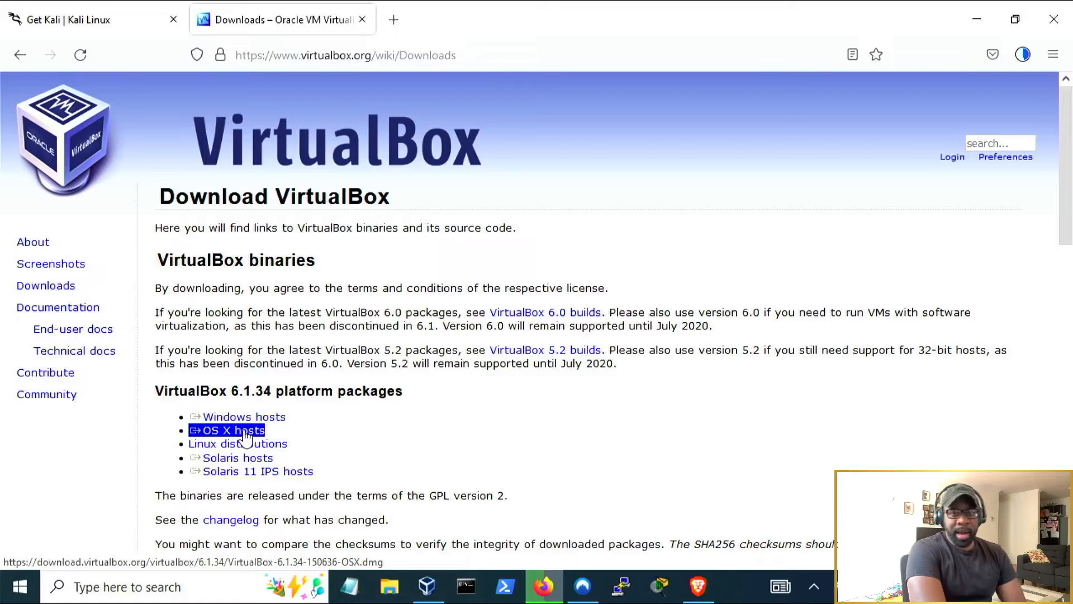
pyautogui.click(245, 436)
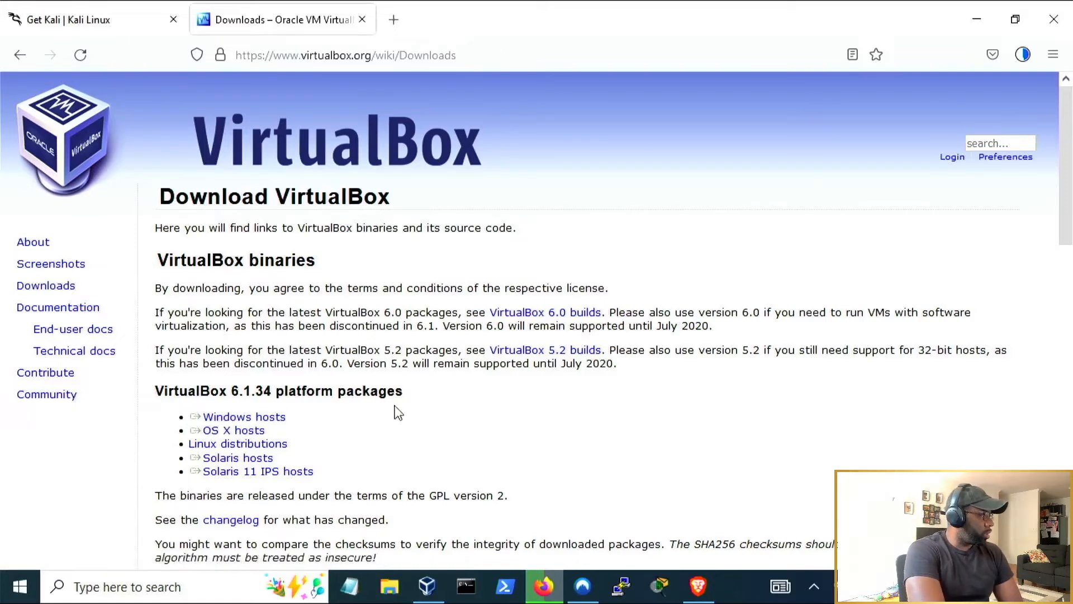
# Review the checksum and extension pack entries, and download the VirtualBox 6.1.34 package for Windows hosts.
pyautogui.scroll(-2, 477, 421)
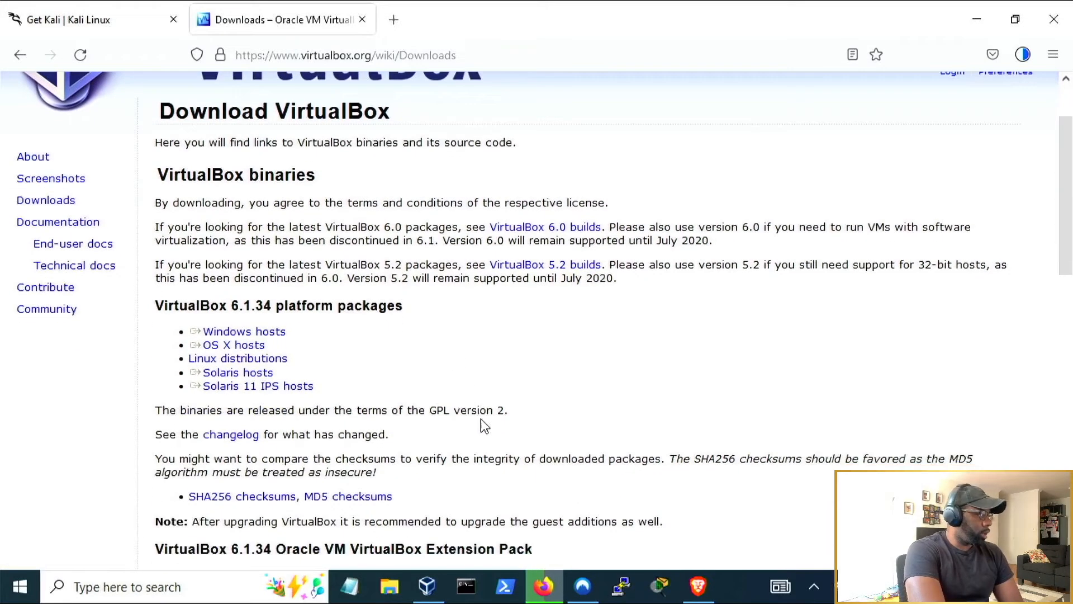
pyautogui.scroll(-2, 578, 358)
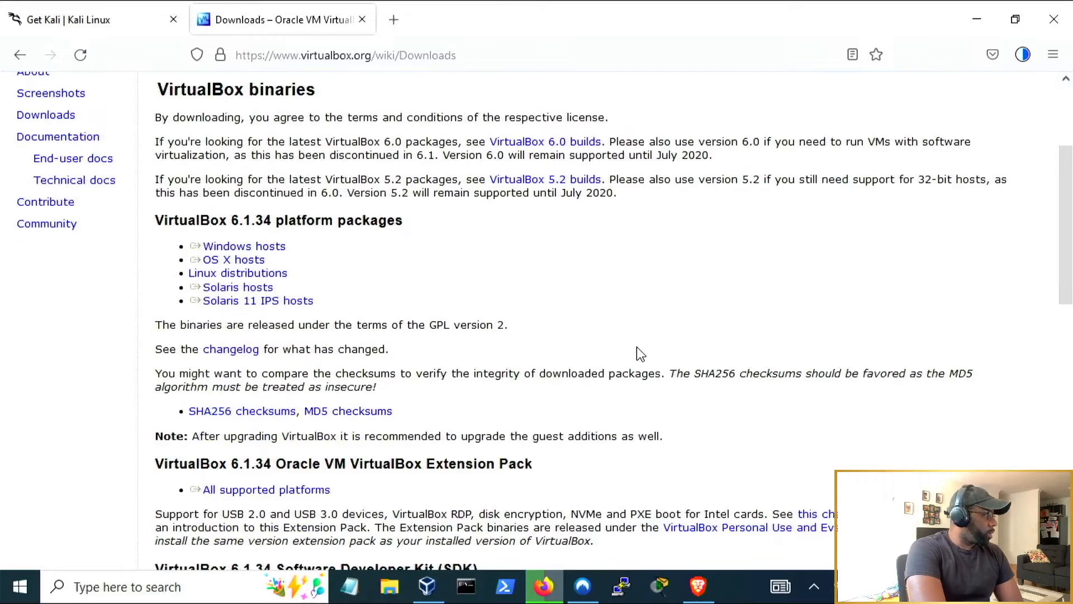
pyautogui.moveTo(162, 412); pyautogui.dragTo(250, 418)
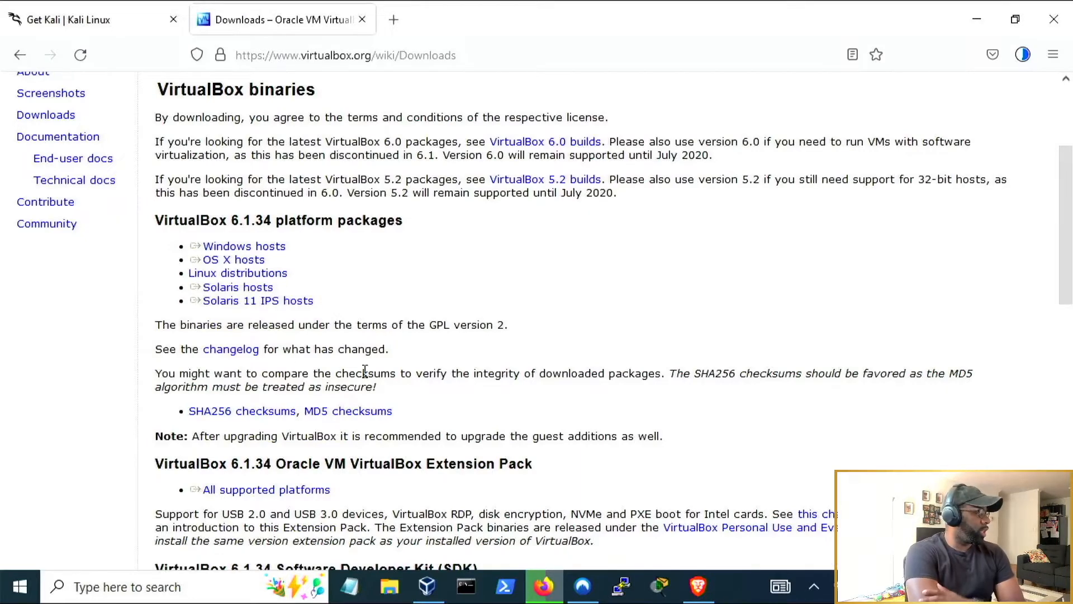
pyautogui.scroll(-5, 424, 388)
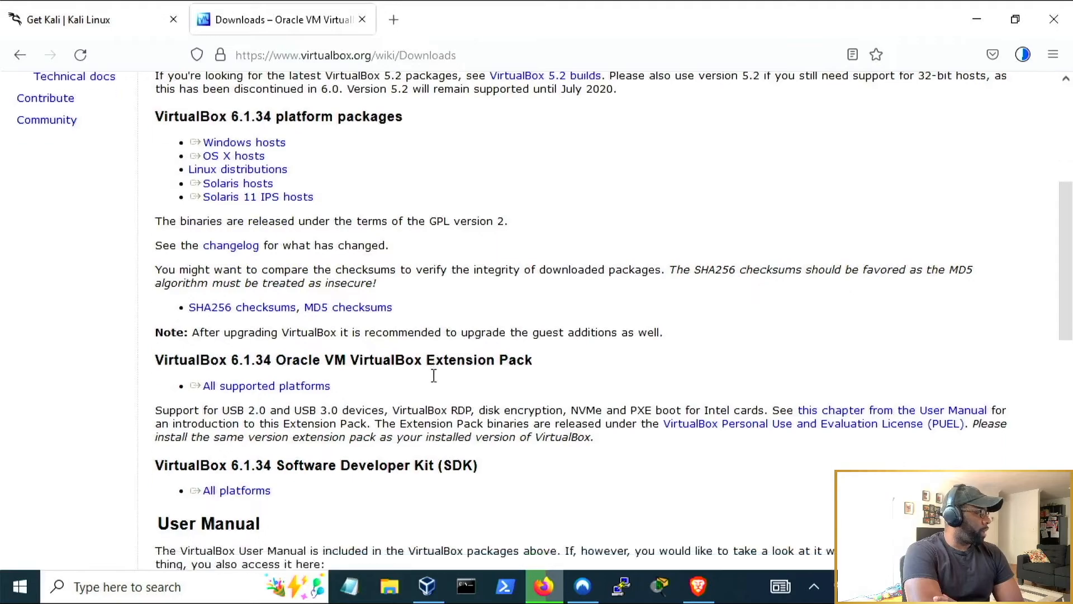
pyautogui.scroll(5, 431, 375)
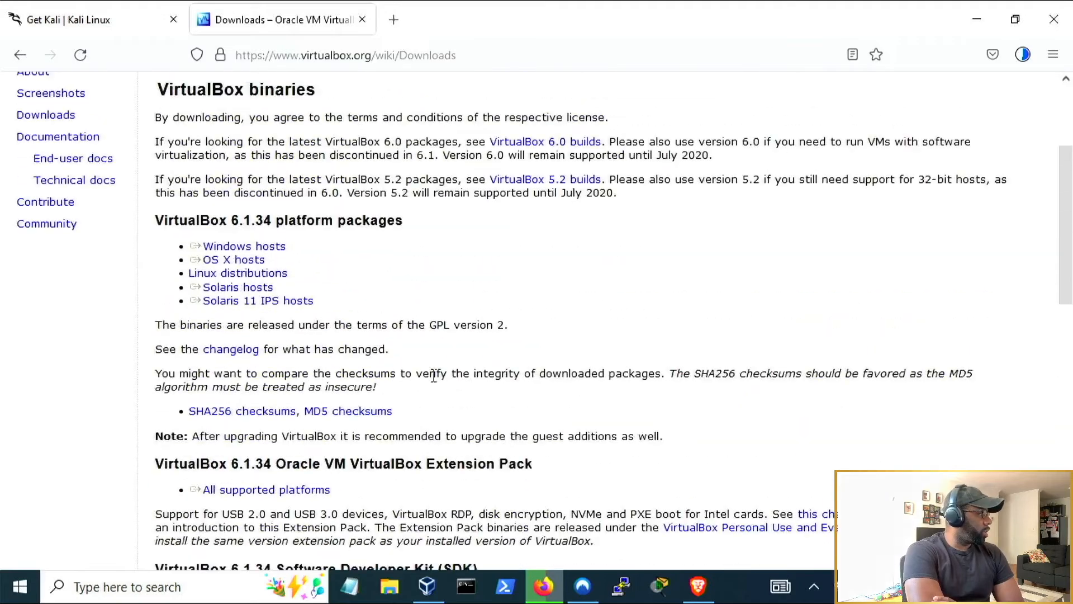
pyautogui.click(250, 250)
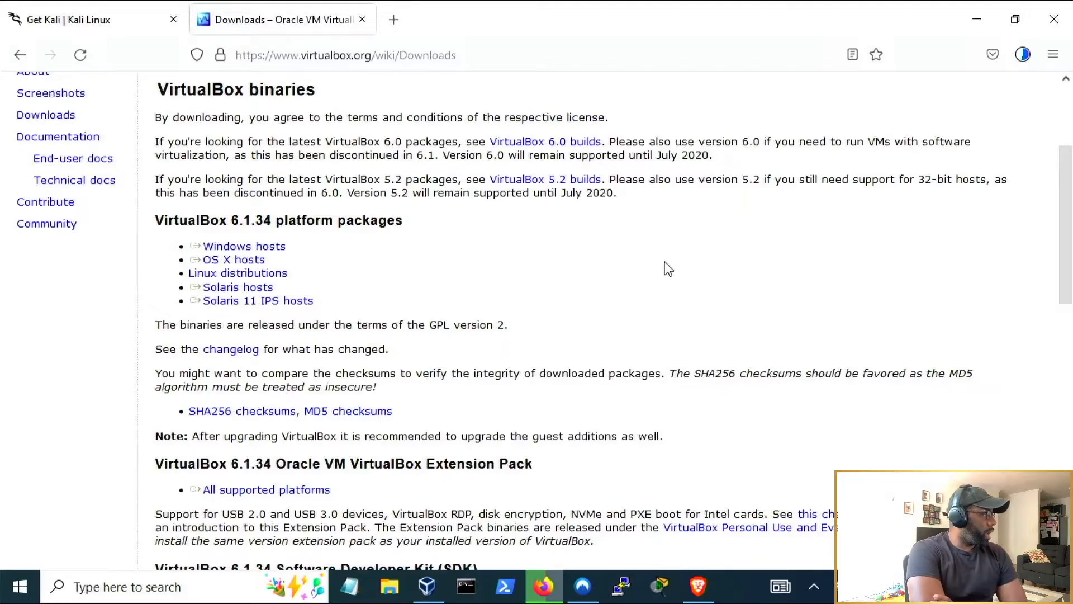
pyautogui.click(1025, 59)
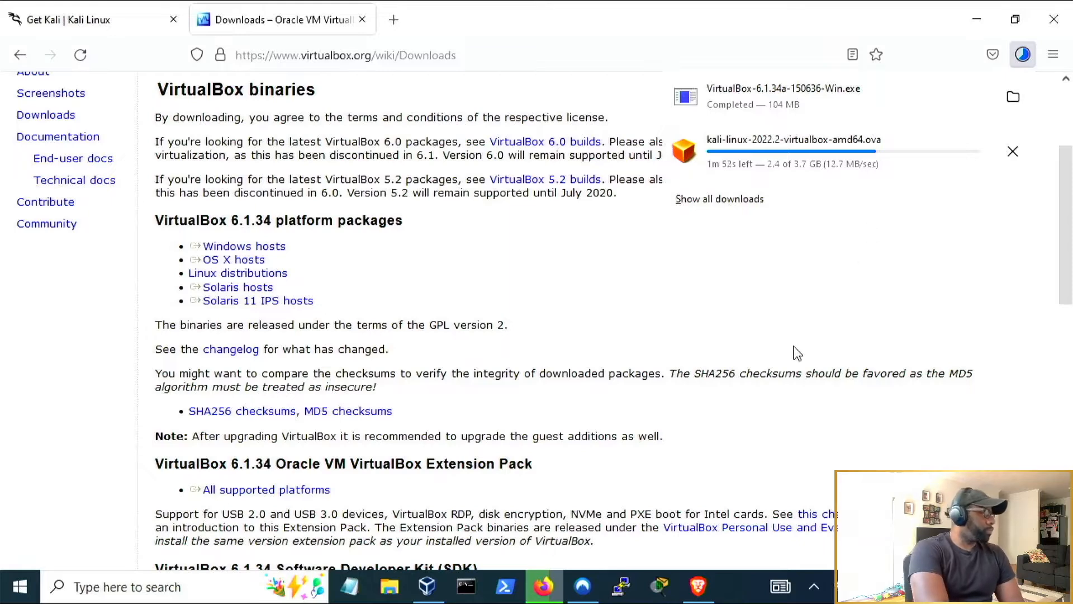
pyautogui.click(705, 20)
# Return to the Kali download page and check the progress of the VirtualBox image download.
pyautogui.click(120, 26)
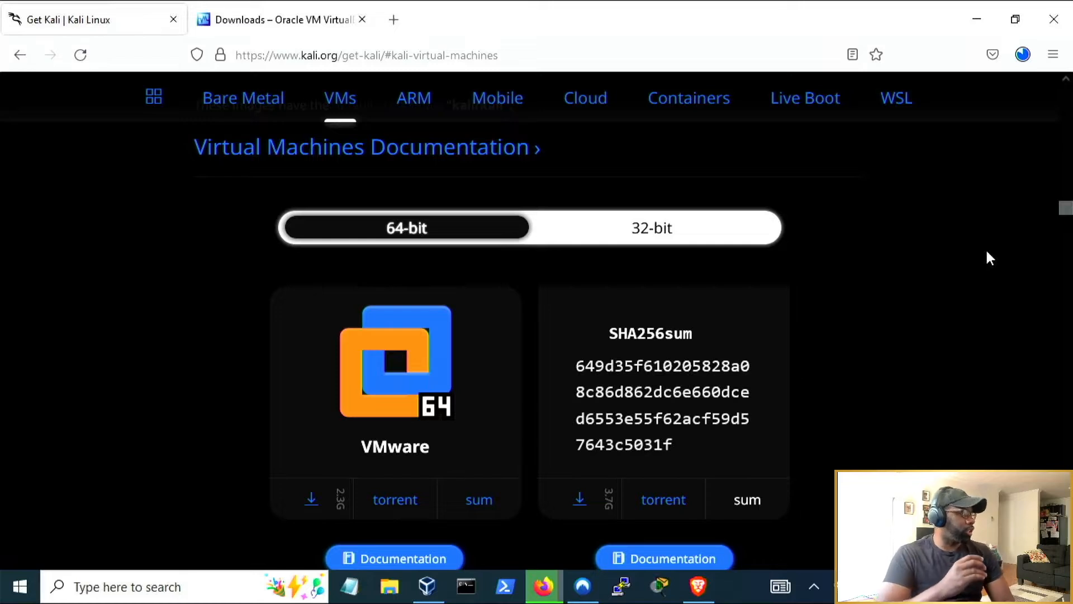
pyautogui.click(1023, 55)
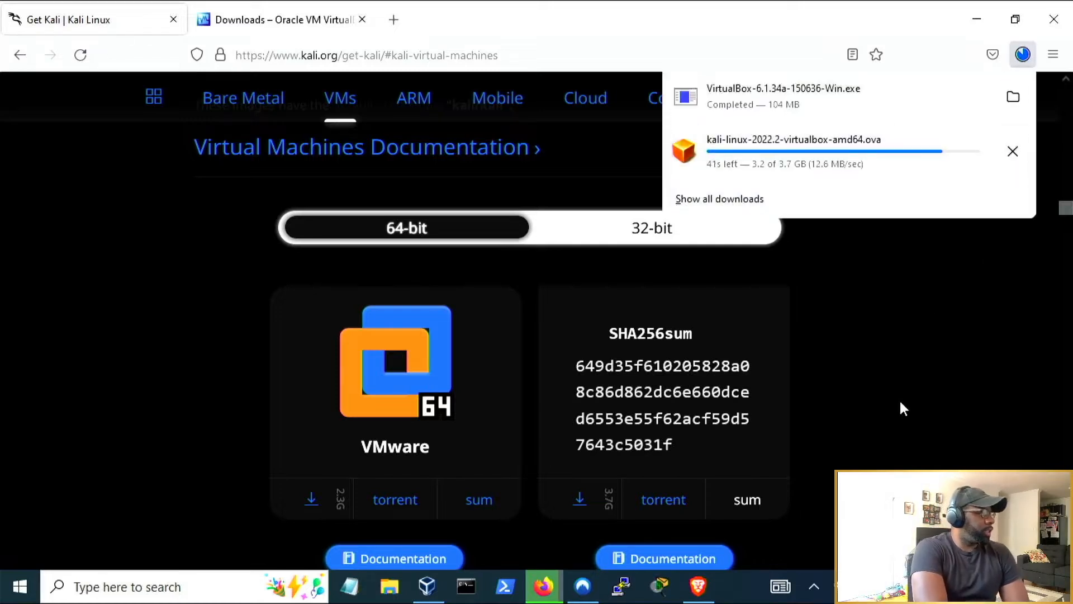
pyautogui.click(766, 15)
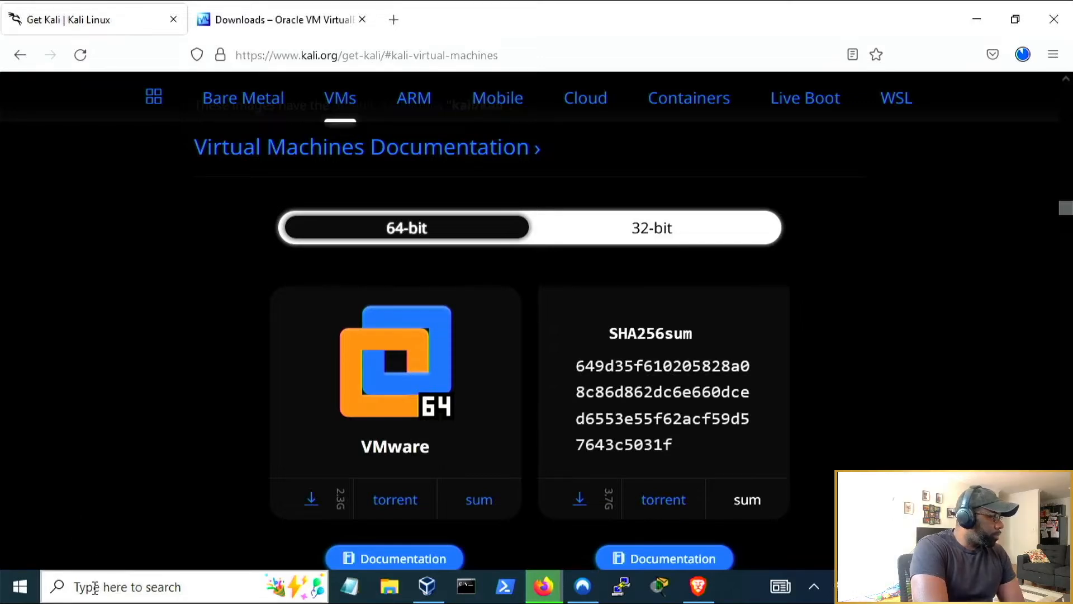
# Switch to PowerShell and change the working directory to downloads.
pyautogui.click(505, 588)
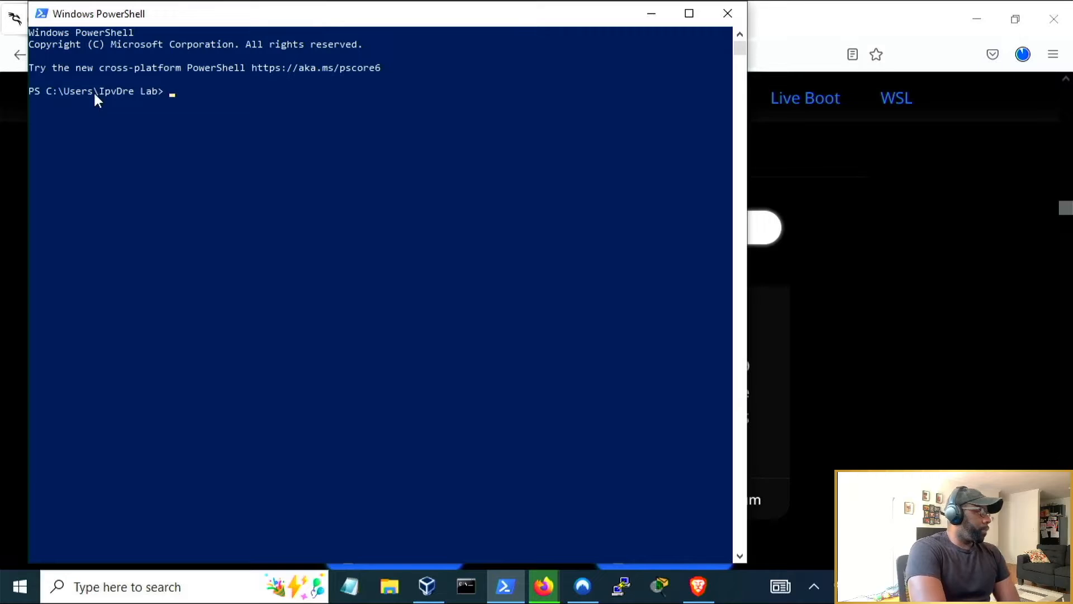
pyautogui.moveTo(164, 89); pyautogui.dragTo(29, 92)
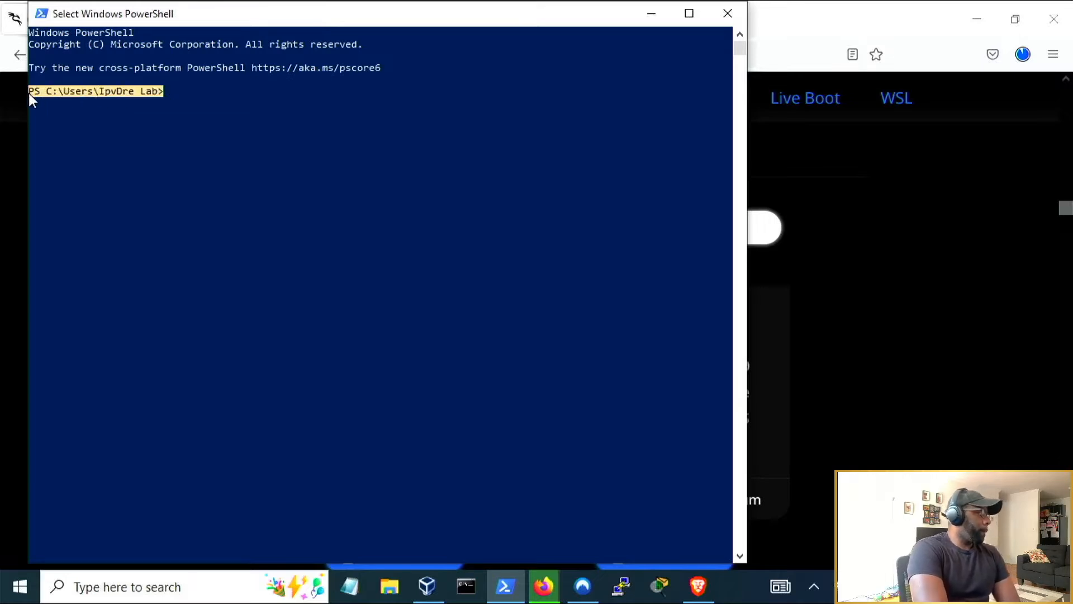
pyautogui.click(172, 99)
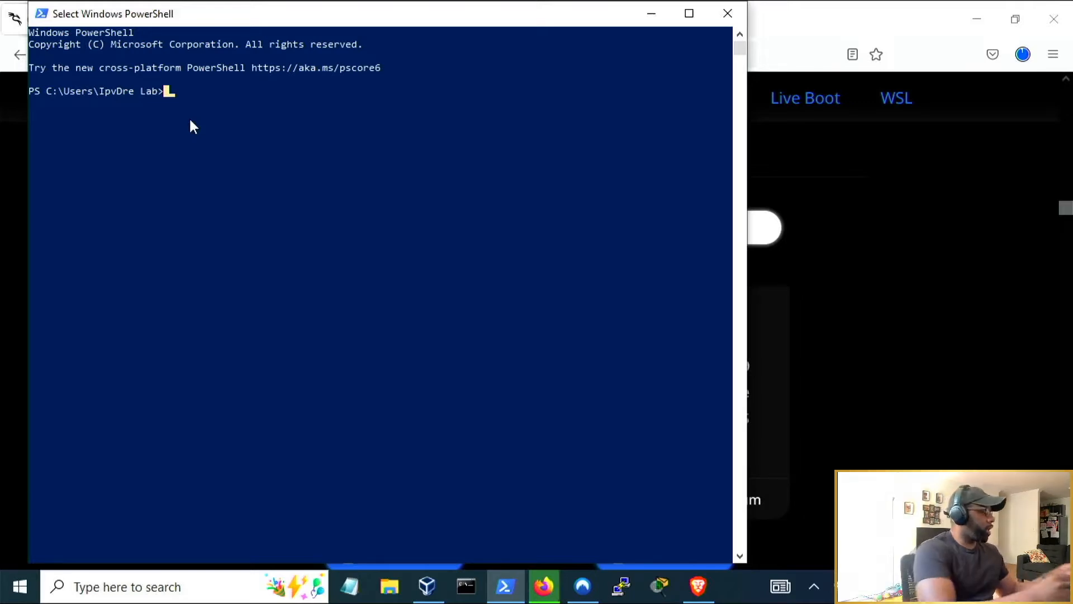
pyautogui.write('cd downloads')
pyautogui.press('Return')
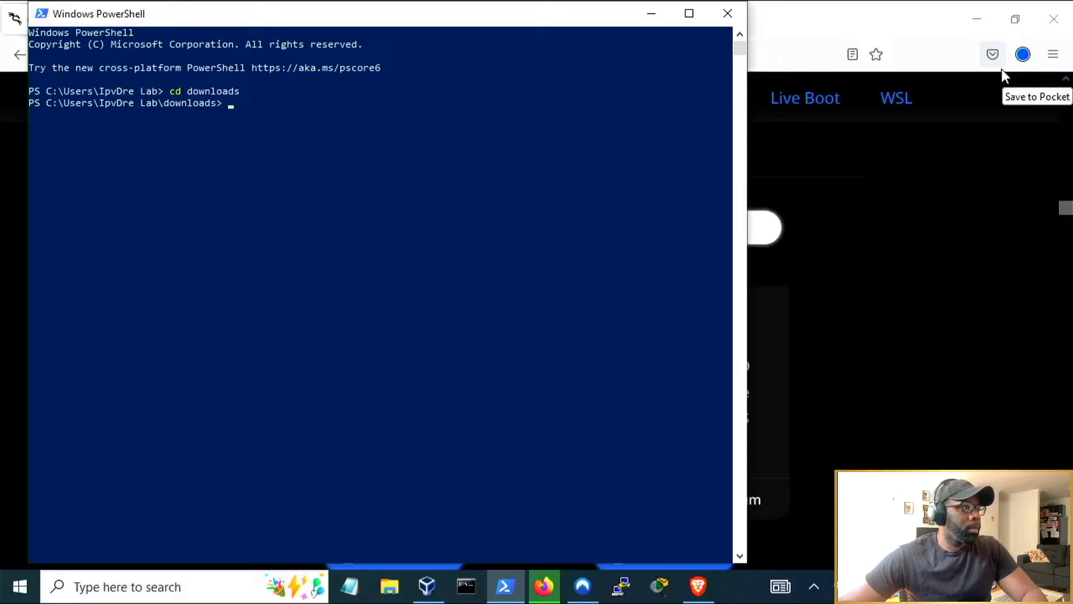
# Check in Firefox whether the VirtualBox installer and Kali image downloads have completed, returning to PowerShell in between.
pyautogui.click(1022, 55)
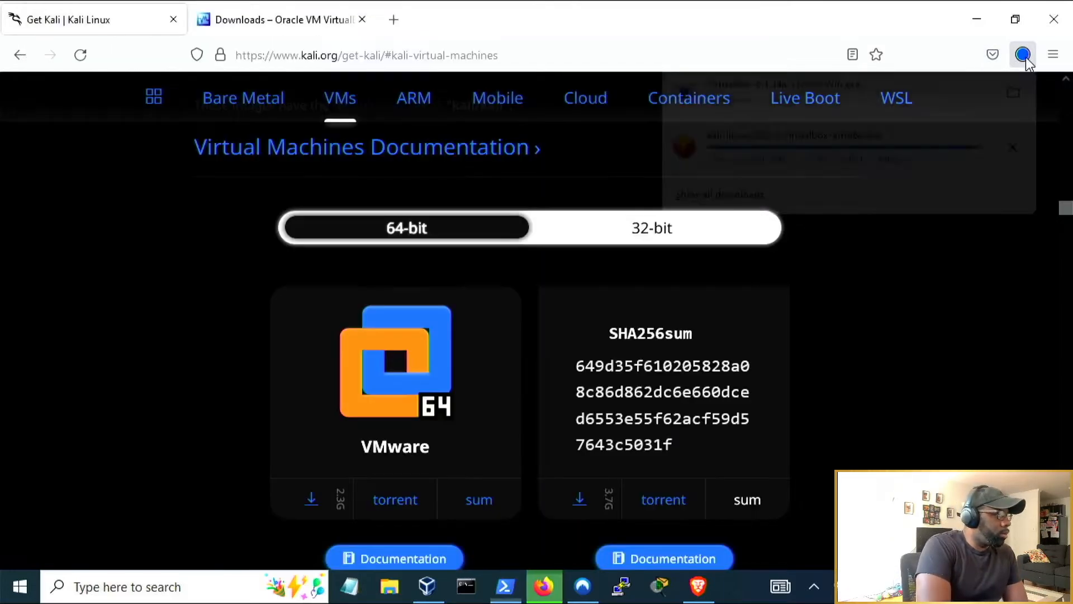
pyautogui.click(811, 13)
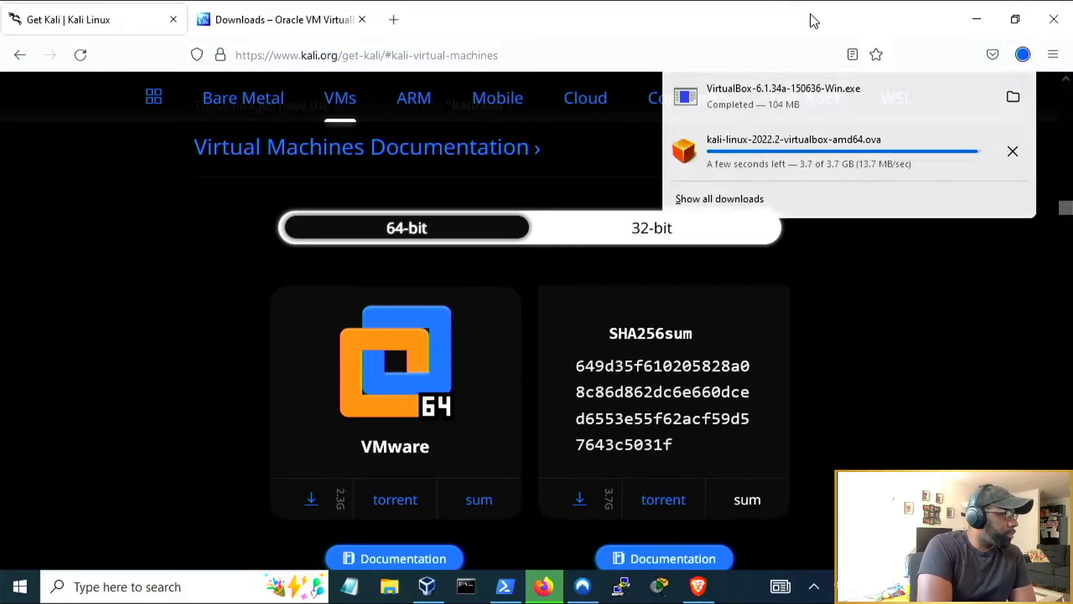
pyautogui.click(504, 586)
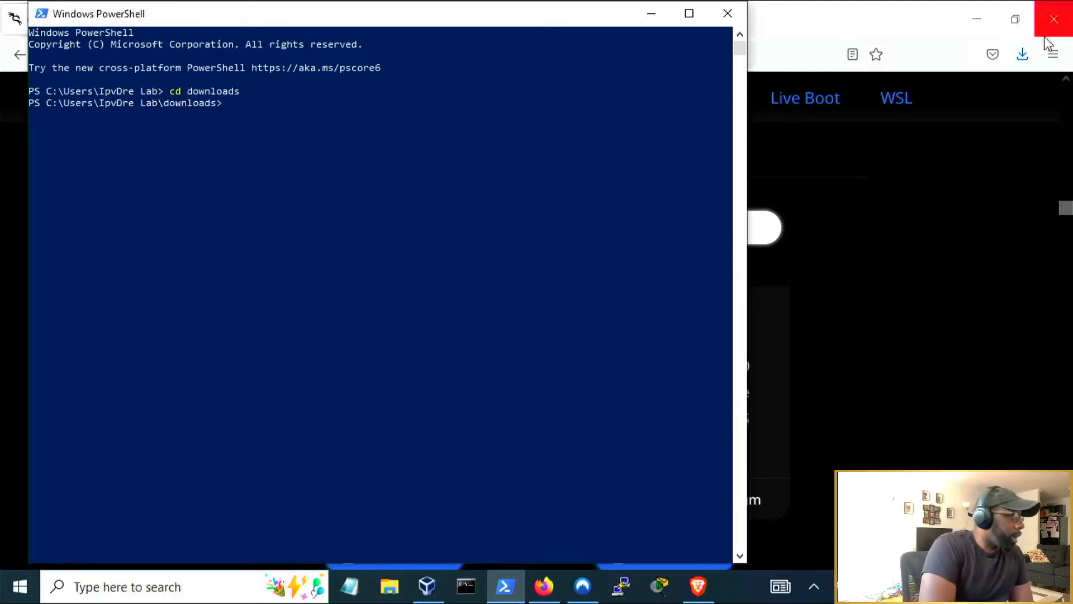
pyautogui.click(1022, 56)
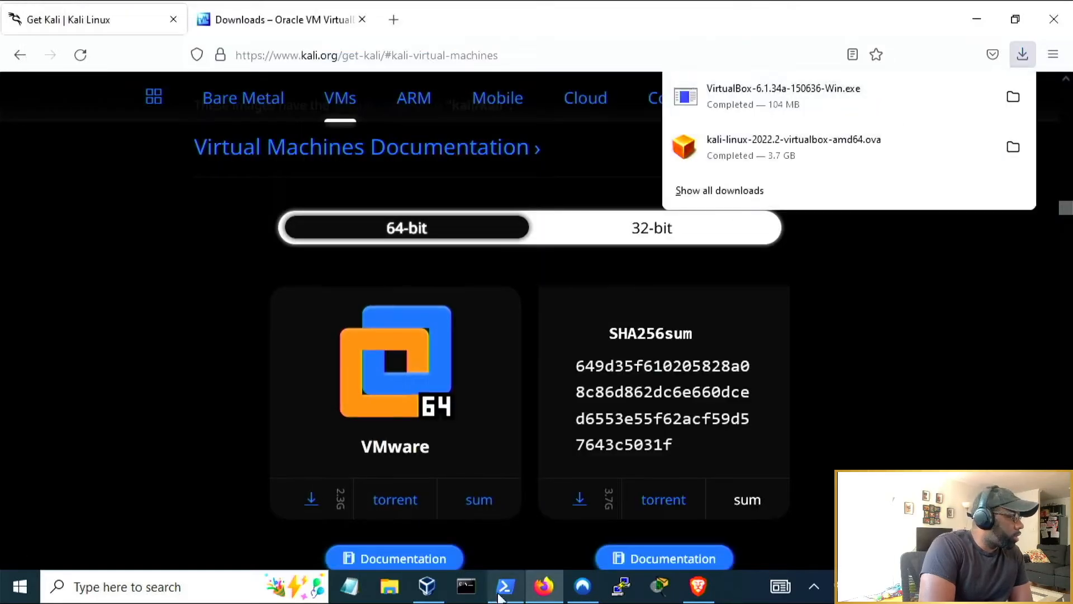
pyautogui.click(513, 588)
# Show all Firefox downloads in the Library window and insert the path of kali-linux-2022.2-virtualbox-amd64.ova at the PowerShell prompt.
pyautogui.click(1014, 59)
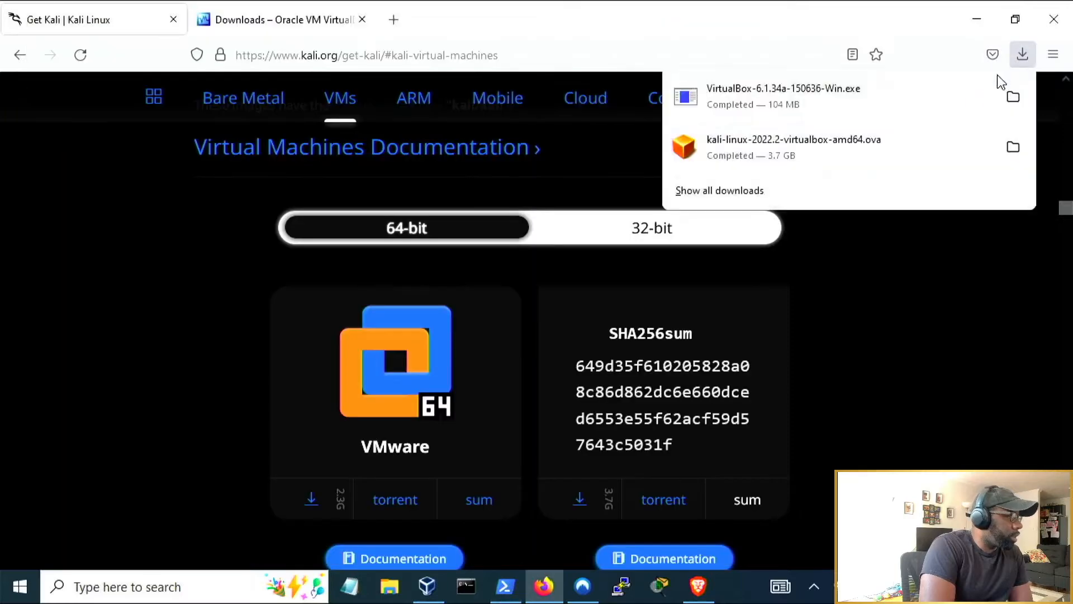
pyautogui.click(762, 192)
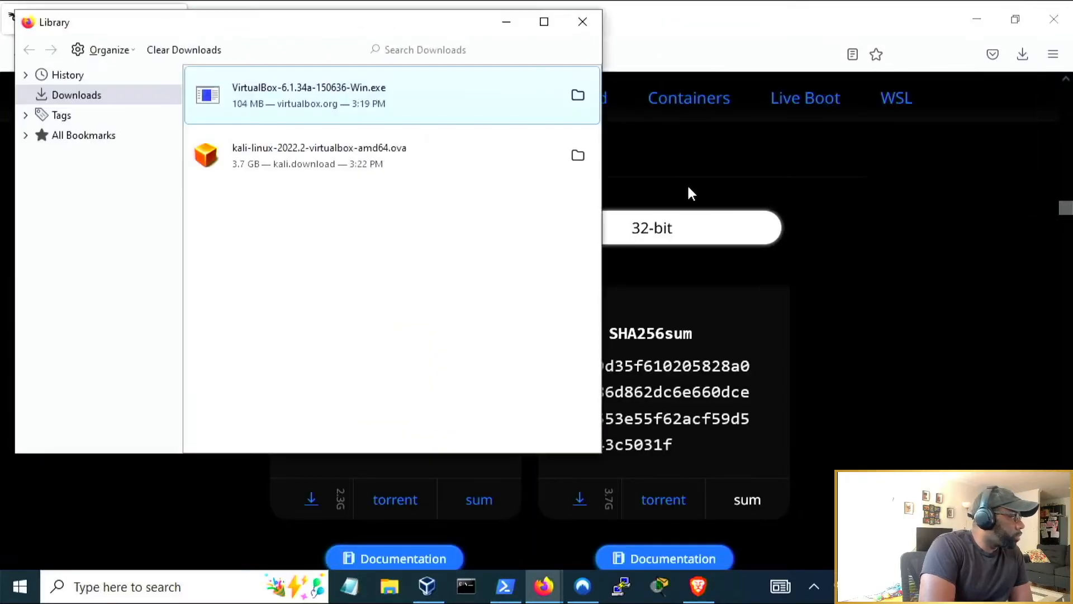
pyautogui.moveTo(300, 26); pyautogui.dragTo(852, 71)
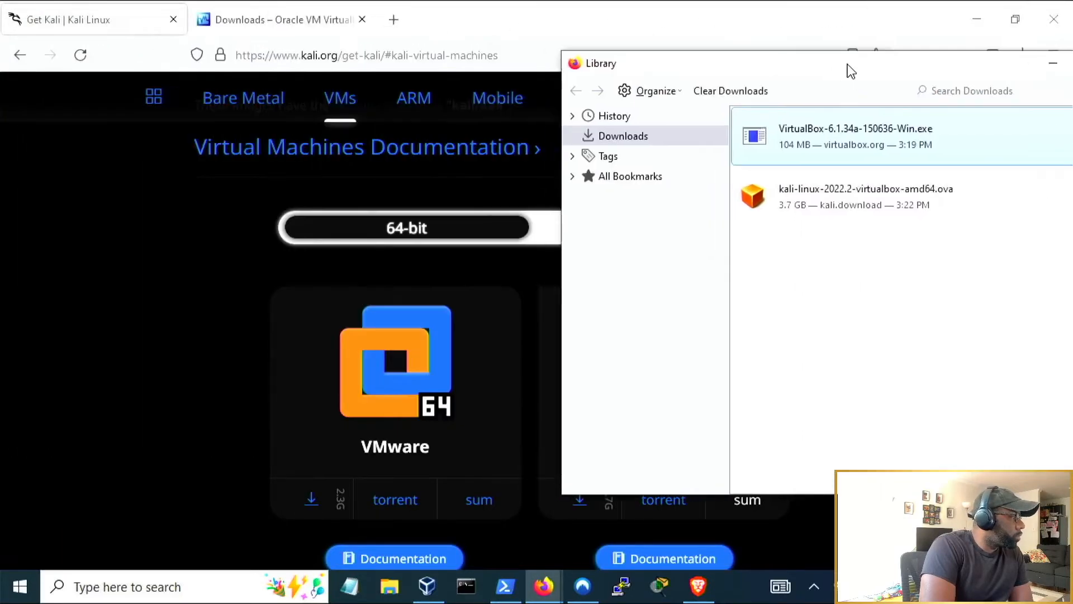
pyautogui.click(495, 577)
pyautogui.moveTo(917, 197); pyautogui.dragTo(462, 146)
pyautogui.click(392, 190)
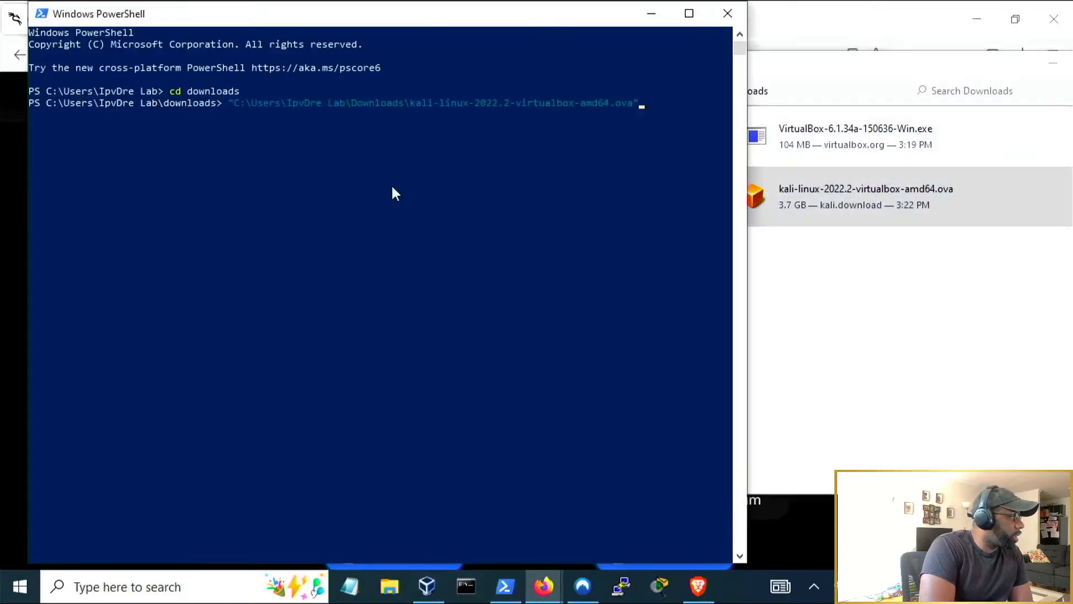
# Remove both quotation marks enclosing the Kali image path on the PowerShell command line.
pyautogui.click(237, 105)
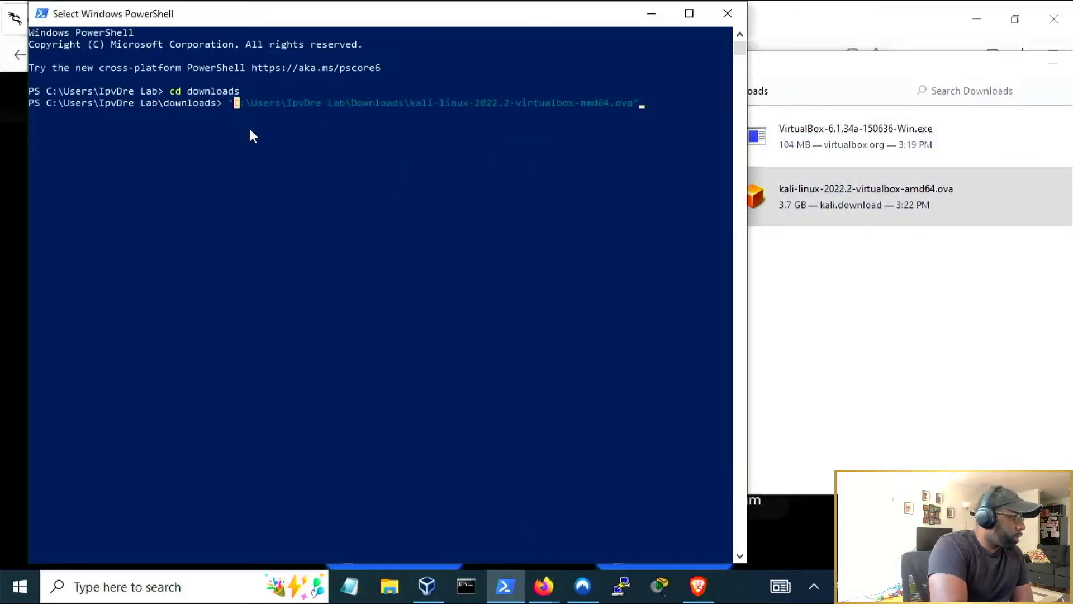
pyautogui.press('Left')
pyautogui.press('Right')
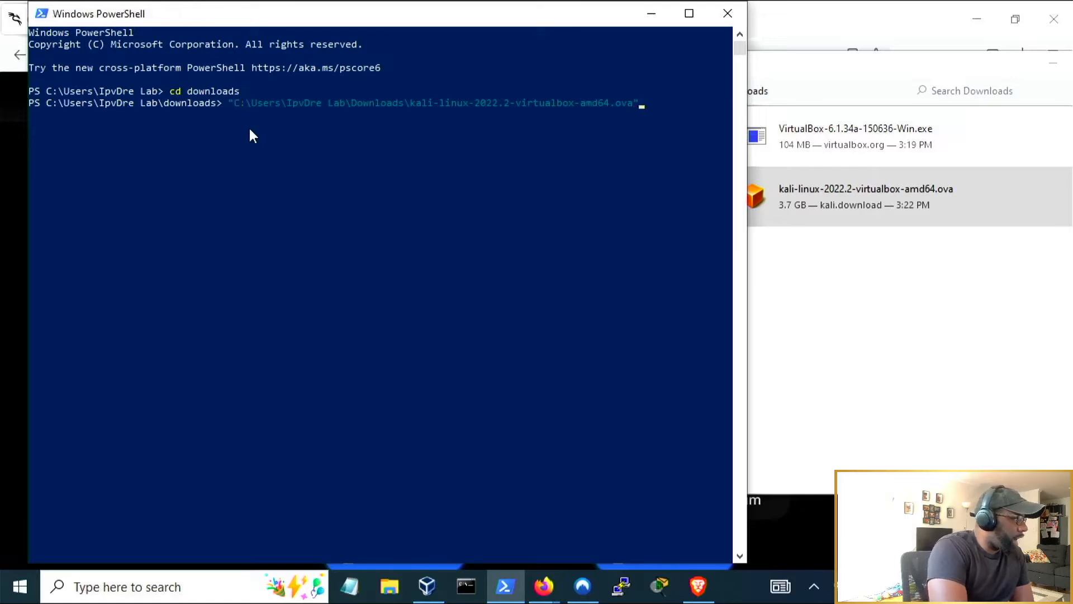
pyautogui.press('BackSpace')
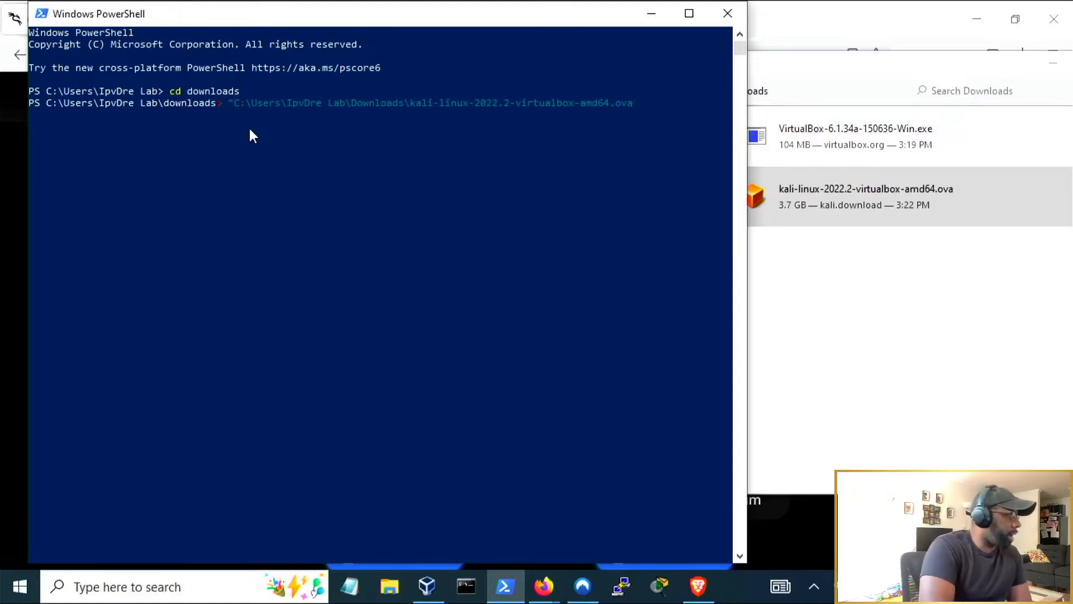
pyautogui.press('Left')
pyautogui.press('Left')
pyautogui.press('Left')
pyautogui.press('Left')
pyautogui.press('Left')
pyautogui.press('Left')
pyautogui.press('Left')
pyautogui.press('Left')
pyautogui.press('Left')
pyautogui.press('Left')
pyautogui.press('Left')
pyautogui.press('Left')
pyautogui.press('Left')
pyautogui.press('Left')
pyautogui.press('Left')
pyautogui.press('Left')
pyautogui.press('Left')
pyautogui.press('Left')
pyautogui.press('Left')
pyautogui.press('Left')
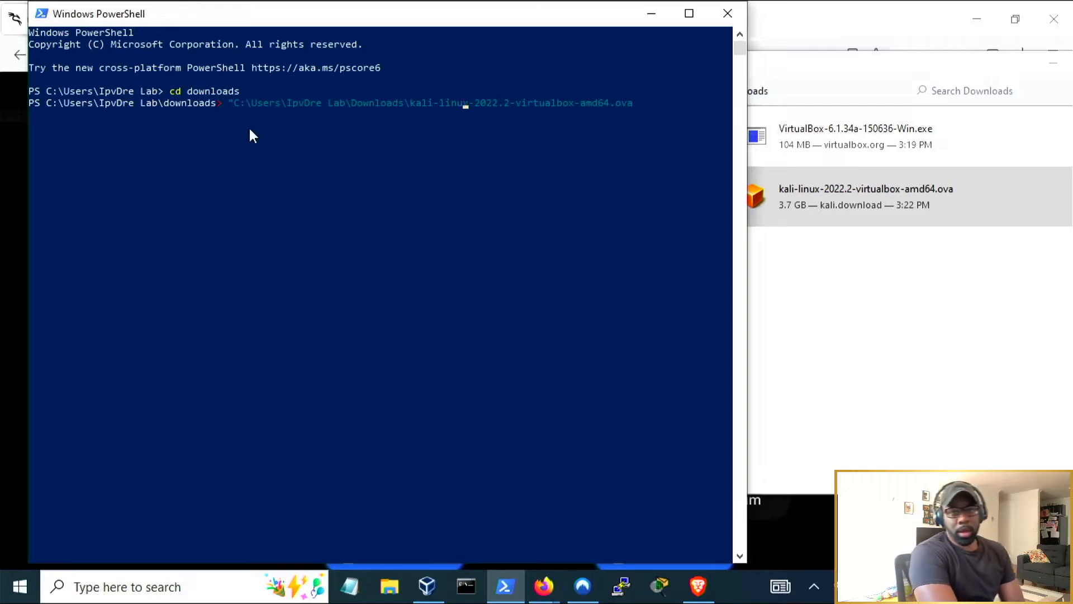
pyautogui.press('Left')
pyautogui.press('Left')
pyautogui.press('Left')
pyautogui.press('Left')
pyautogui.press('Left')
pyautogui.press('Left')
pyautogui.press('Left')
pyautogui.press('Left')
pyautogui.press('Left')
pyautogui.press('Left')
pyautogui.press('Left')
pyautogui.press('Left')
pyautogui.press('Left')
pyautogui.press('Left')
pyautogui.press('Left')
pyautogui.press('Left')
pyautogui.press('Left')
pyautogui.press('Left')
pyautogui.press('Left')
pyautogui.press('Left')
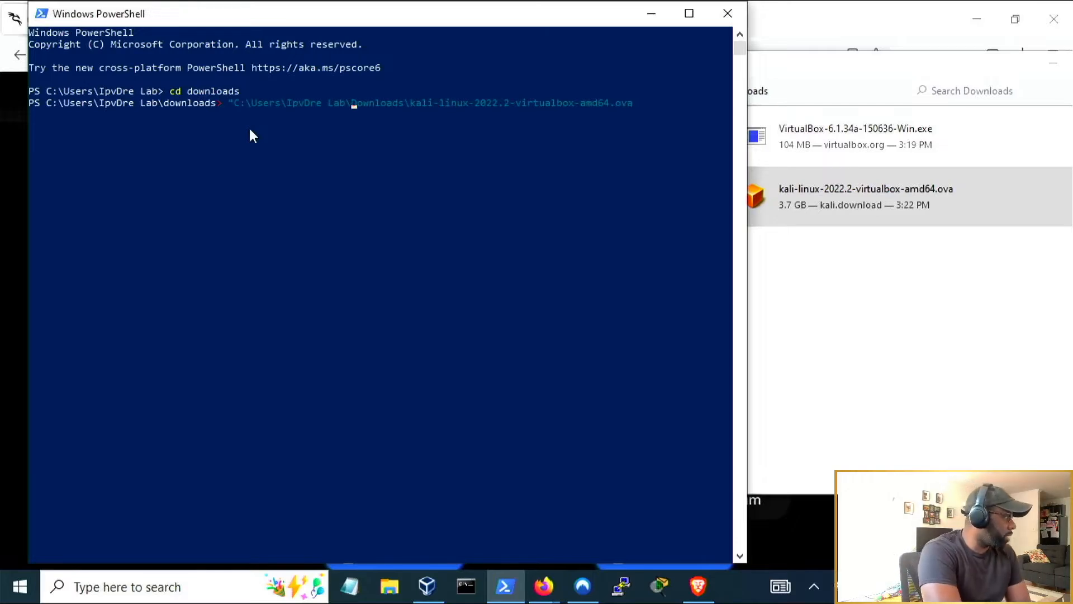
pyautogui.press('BackSpace')
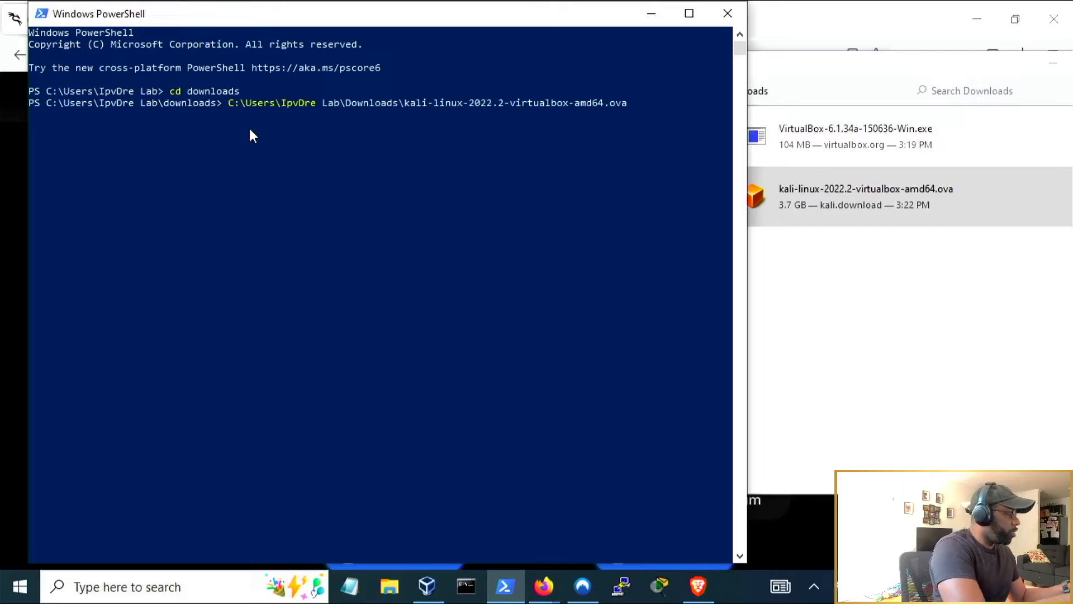
# Try to hash the Kali image by putting get-filehash before its unquoted full path and running the command.
pyautogui.write('get')
pyautogui.write('-file')
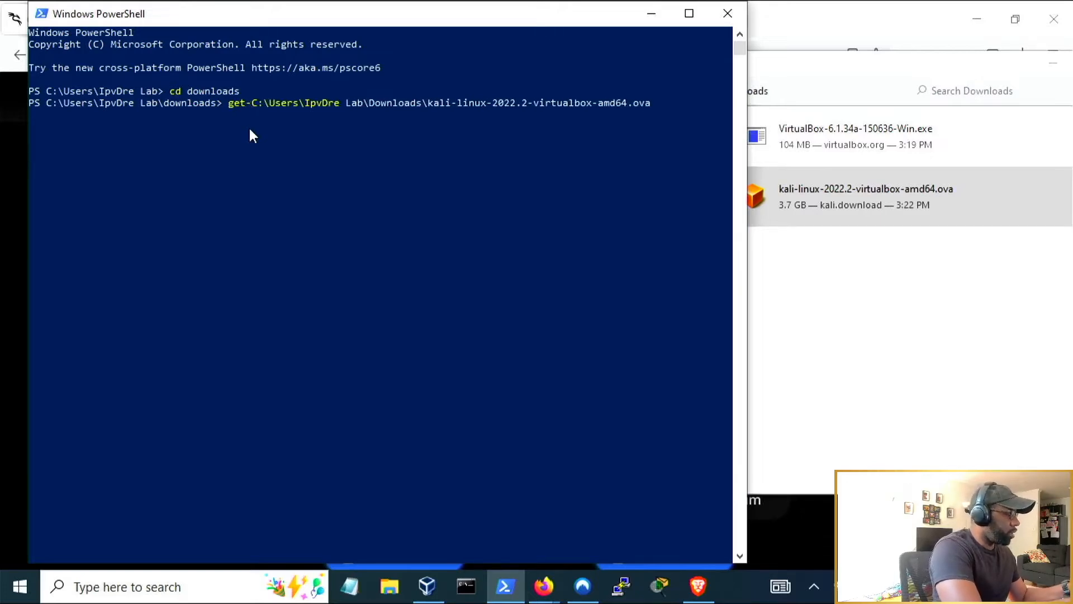
pyautogui.write('hash')
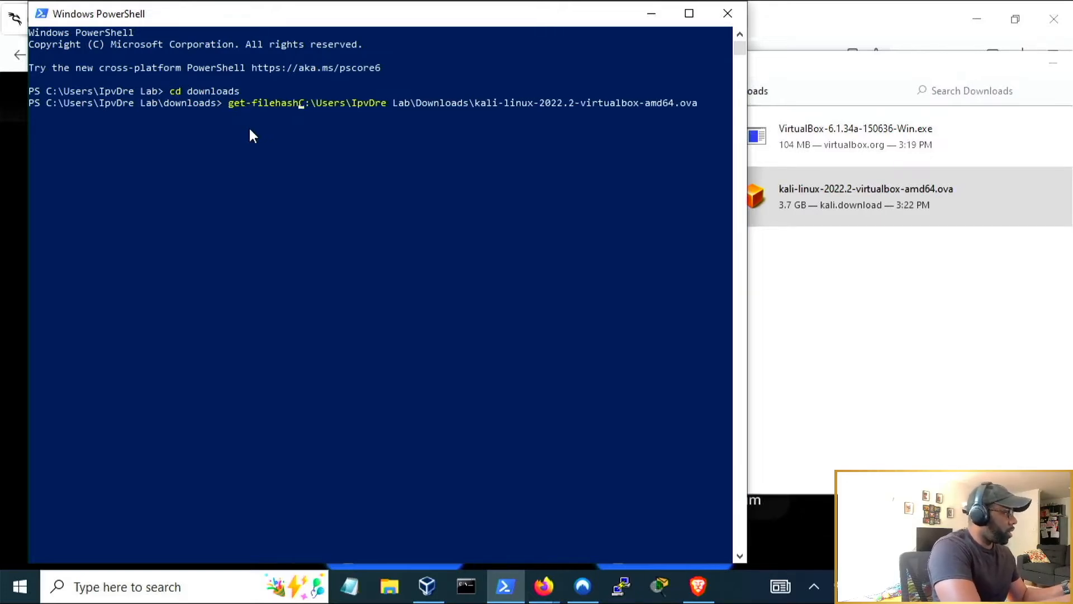
pyautogui.press('Return')
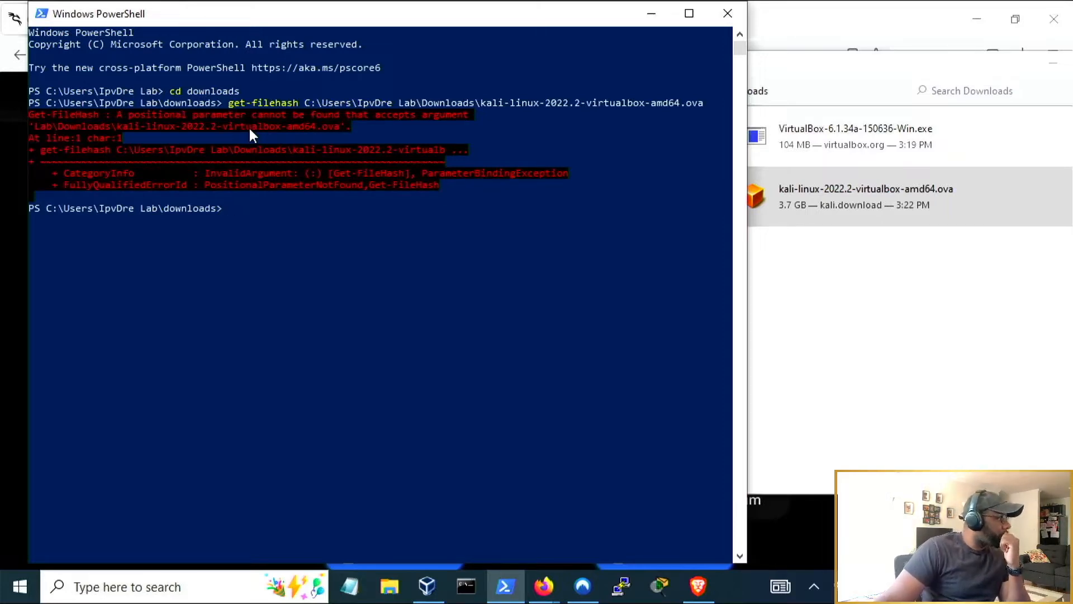
# Enter and run get-filehas ./kali-linux-2022.2-virtualbox-amd64.ova, copying the file name from the earlier command.
pyautogui.write('g')
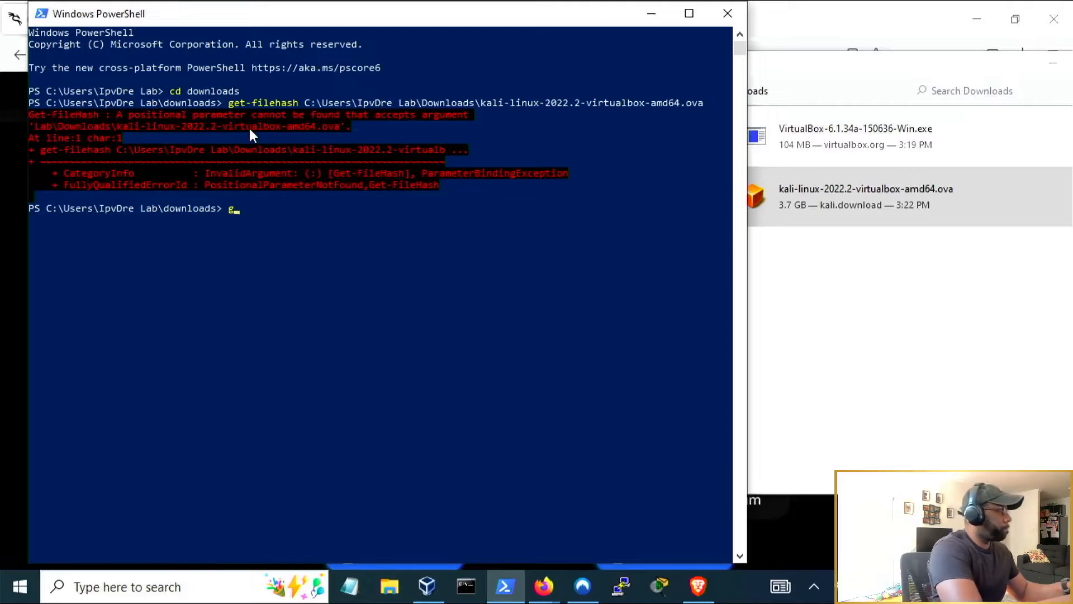
pyautogui.write('et-fileha')
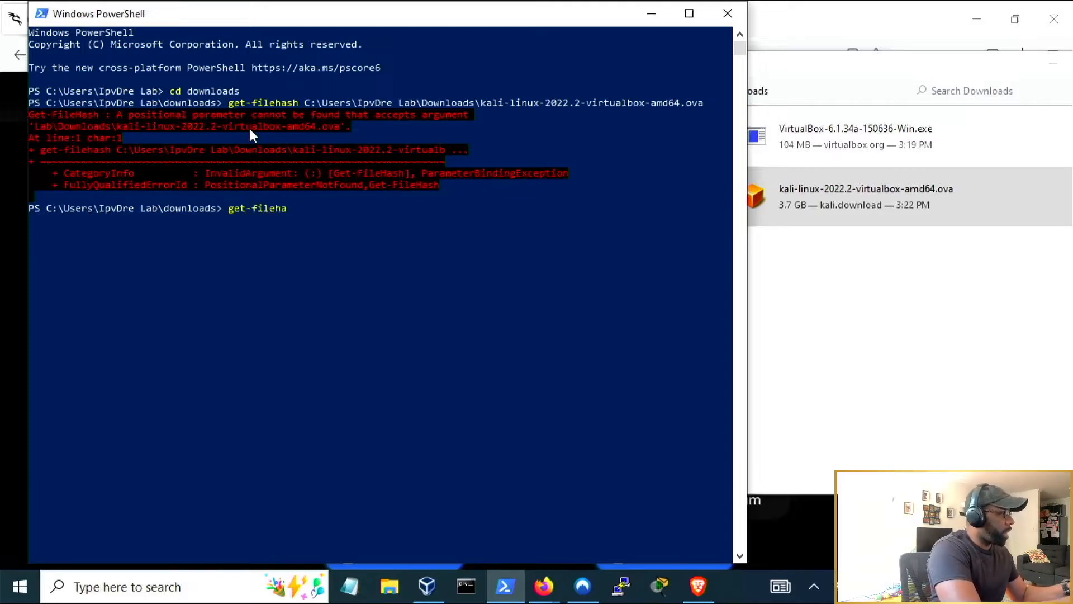
pyautogui.write('s ./')
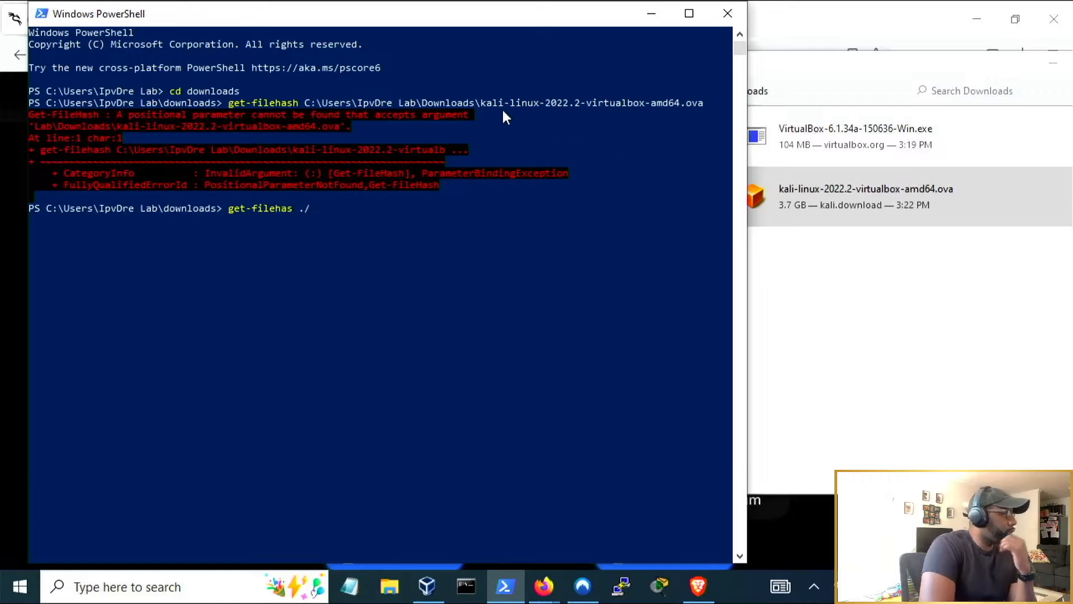
pyautogui.moveTo(481, 103); pyautogui.dragTo(703, 108)
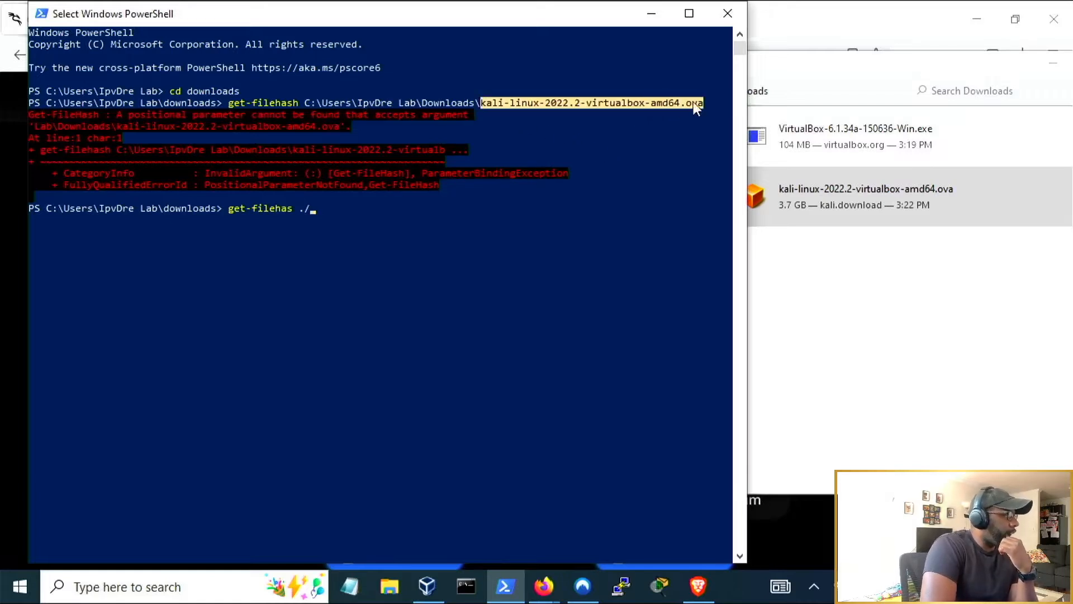
pyautogui.rightClick(675, 107)
pyautogui.moveTo(482, 103); pyautogui.dragTo(700, 108)
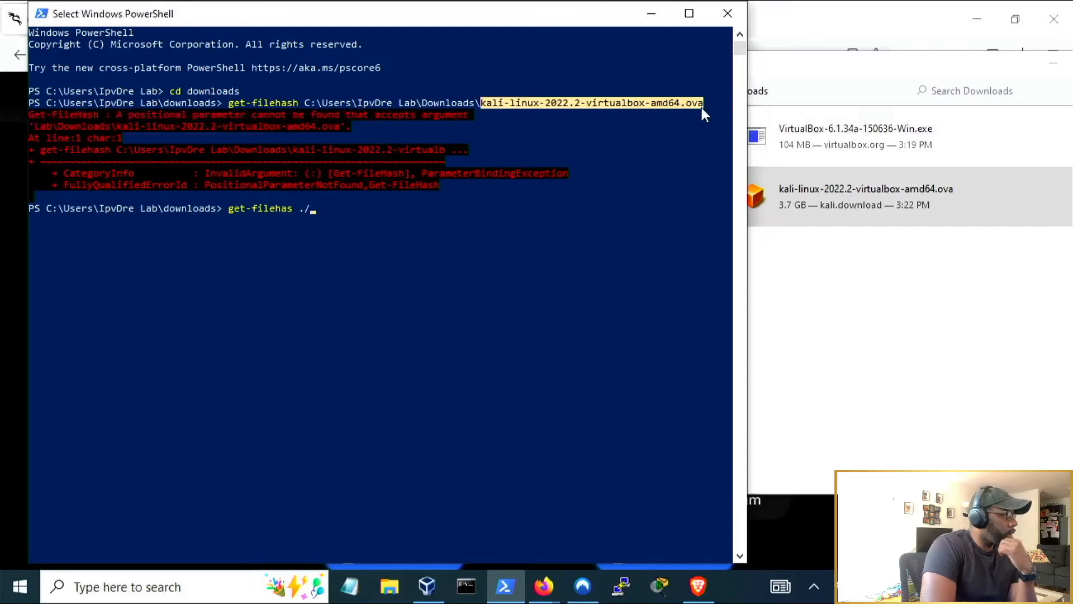
pyautogui.rightClick(686, 105)
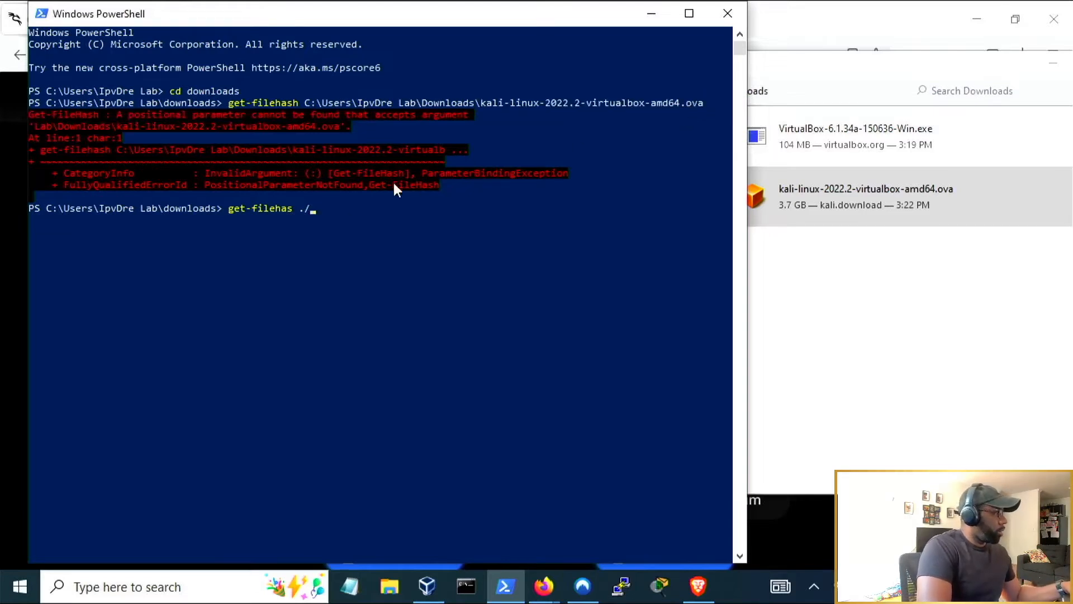
pyautogui.rightClick(417, 224)
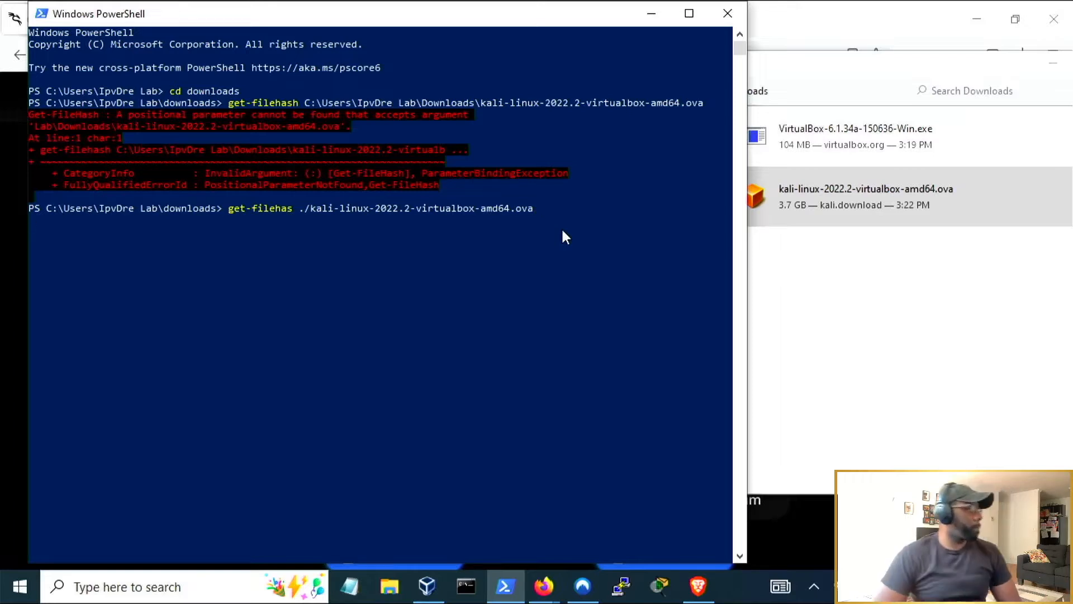
pyautogui.press('Return')
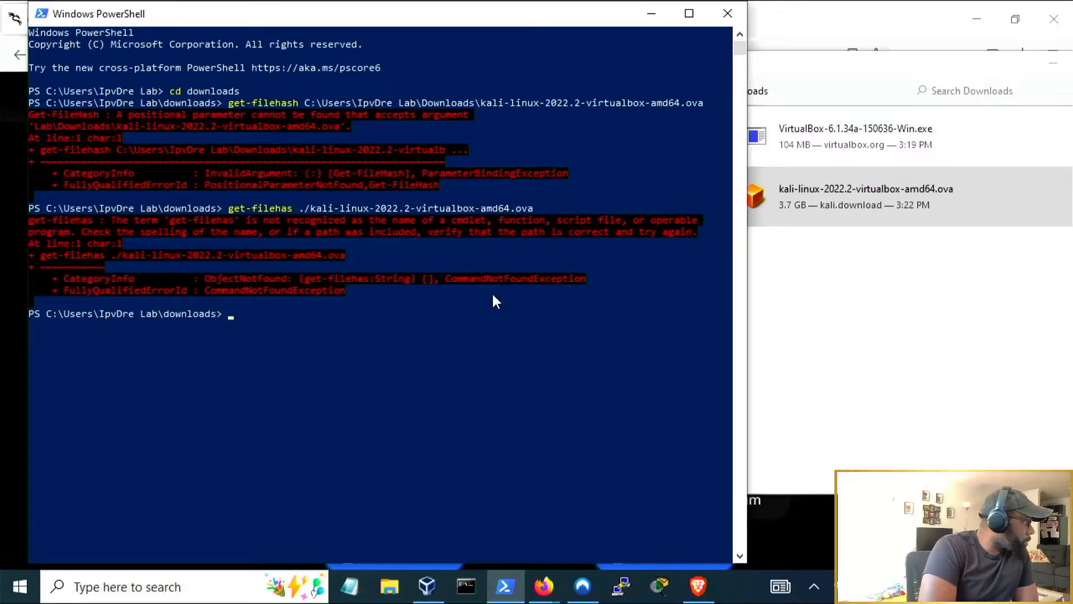
# Recall the last command, correct get-filehas to get-filehash, and run it on ./kali-linux-2022.2-virtualbox-amd64.ova.
pyautogui.press('Up')
pyautogui.press('Left')
pyautogui.press('Left')
pyautogui.press('Left')
pyautogui.press('Left')
pyautogui.press('Left')
pyautogui.press('Left')
pyautogui.press('Left')
pyautogui.press('Left')
pyautogui.press('Left')
pyautogui.press('Left')
pyautogui.press('Left')
pyautogui.press('Left')
pyautogui.press('Left')
pyautogui.press('Left')
pyautogui.press('Left')
pyautogui.press('Left')
pyautogui.press('Left')
pyautogui.press('Left')
pyautogui.press('Left')
pyautogui.press('Left')
pyautogui.press('Left')
pyautogui.press('Left')
pyautogui.press('Left')
pyautogui.press('Left')
pyautogui.press('Left')
pyautogui.press('Left')
pyautogui.write('h')
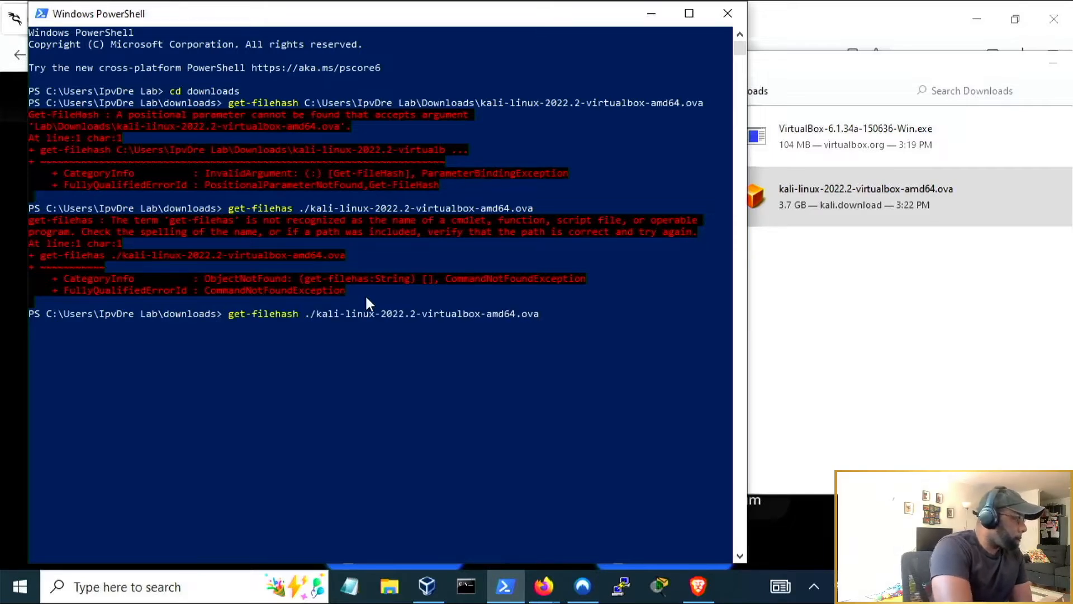
pyautogui.press('Return')
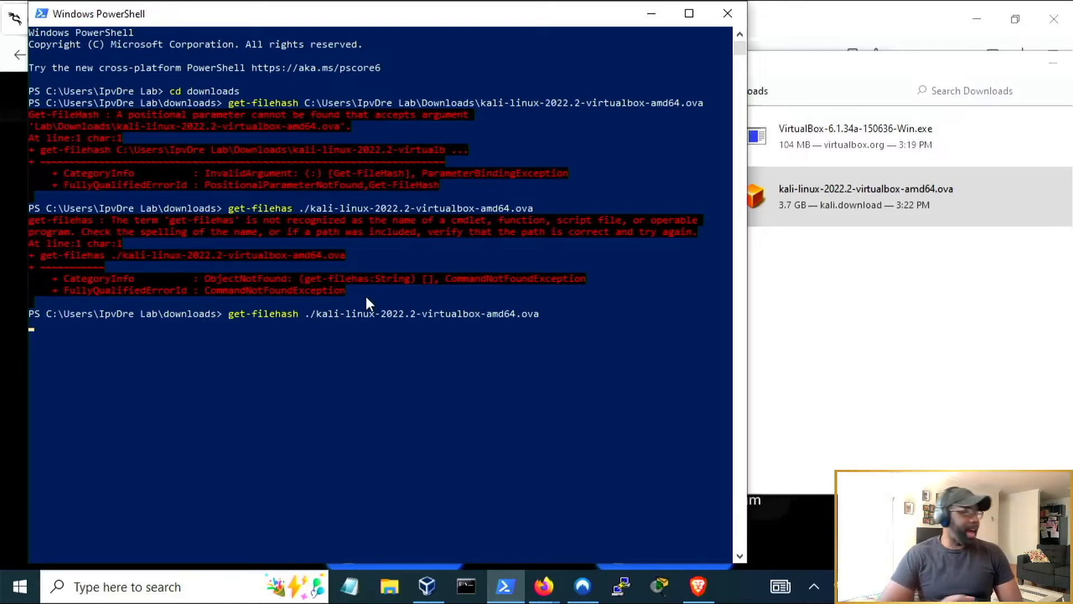
# Compare the SHA256 checksum published on the Kali download page with the hash computed in PowerShell.
pyautogui.click(888, 12)
pyautogui.moveTo(577, 361); pyautogui.dragTo(696, 436)
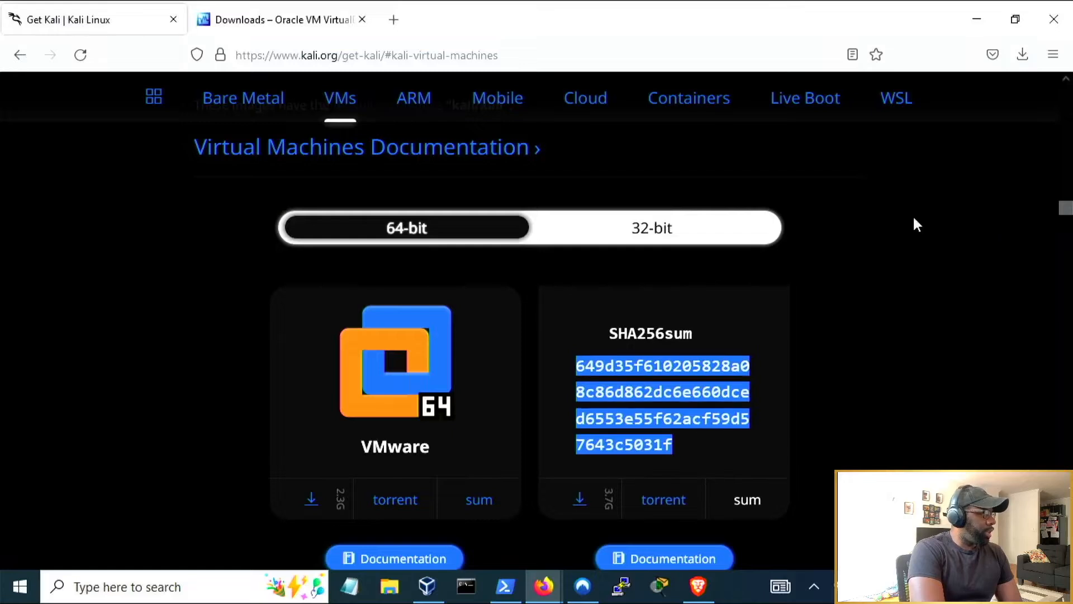
pyautogui.click(926, 323)
pyautogui.click(505, 586)
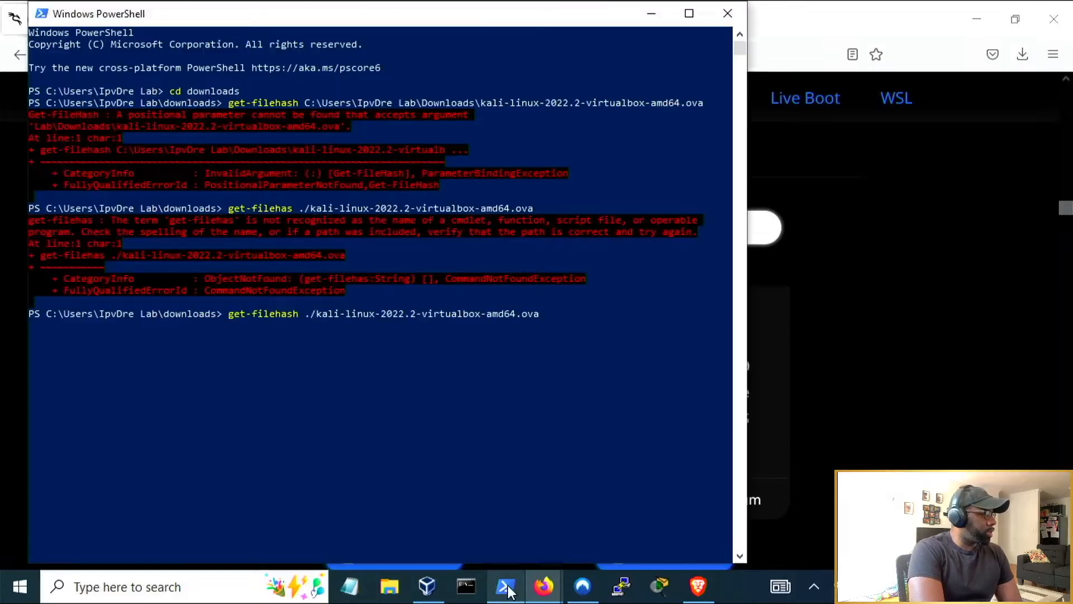
pyautogui.press('Return')
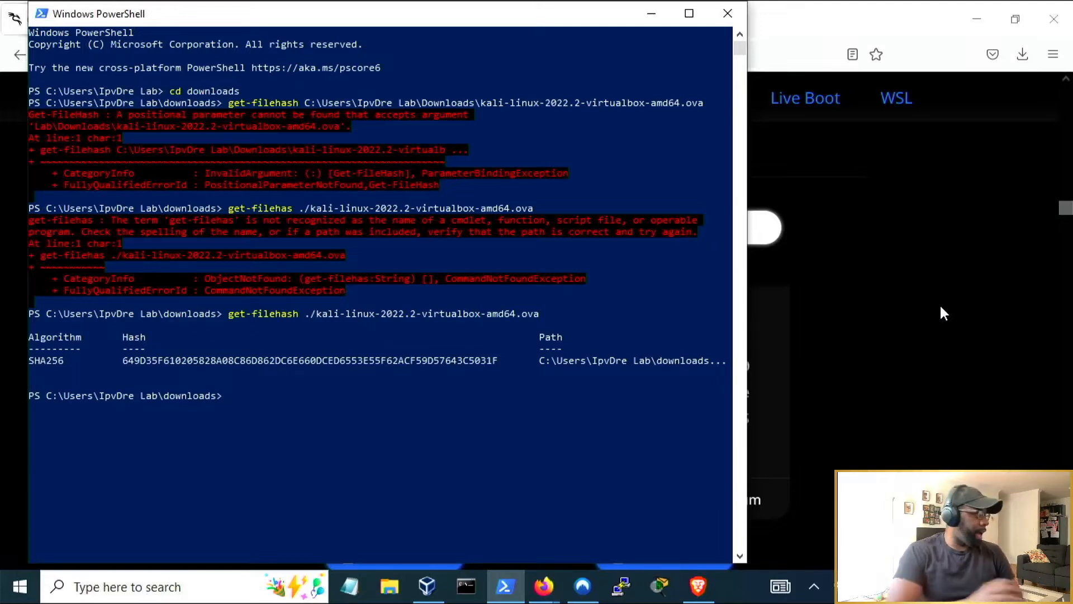
pyautogui.moveTo(123, 360); pyautogui.dragTo(372, 376)
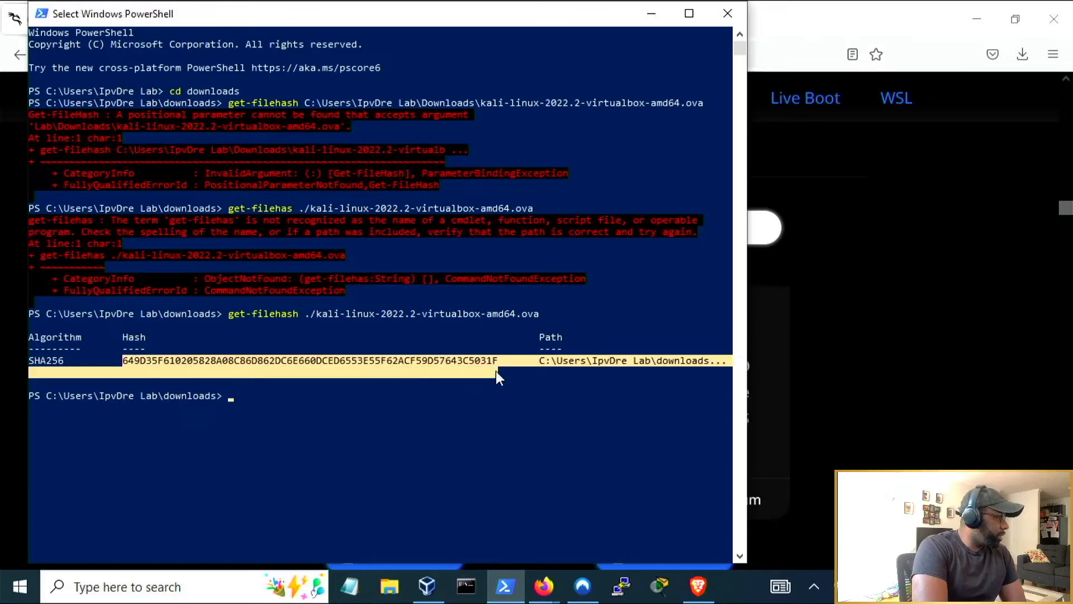
# Select the Kali image's hash in PowerShell and arrange the windows to check it against the SHA256sum on the Kali page.
pyautogui.moveTo(496, 372); pyautogui.dragTo(499, 361)
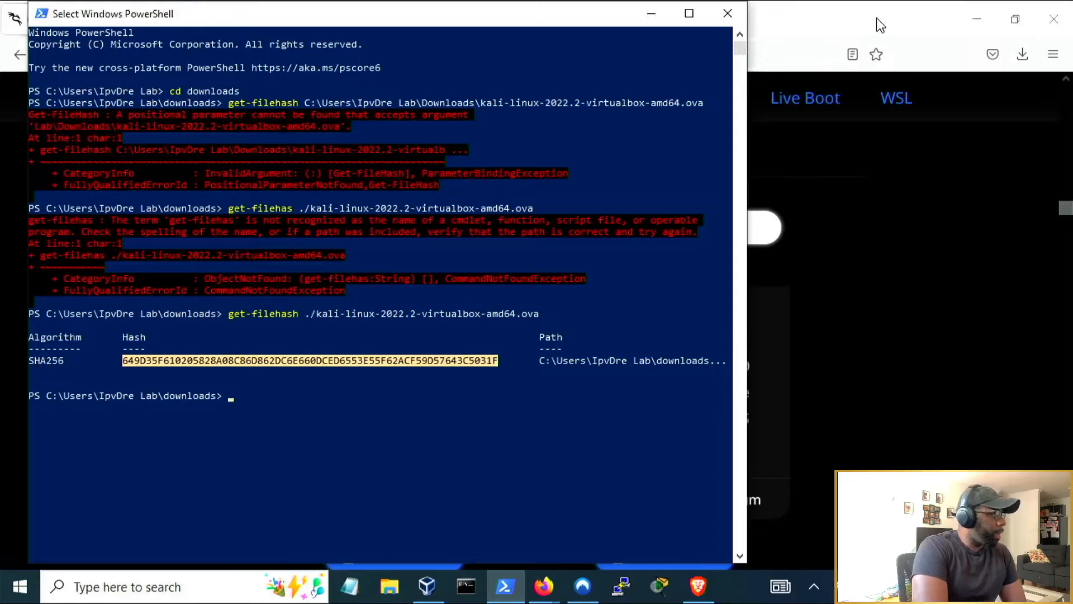
pyautogui.moveTo(589, 15); pyautogui.dragTo(475, 0)
pyautogui.click(1012, 10)
pyautogui.moveTo(841, 38); pyautogui.dragTo(1072, 35)
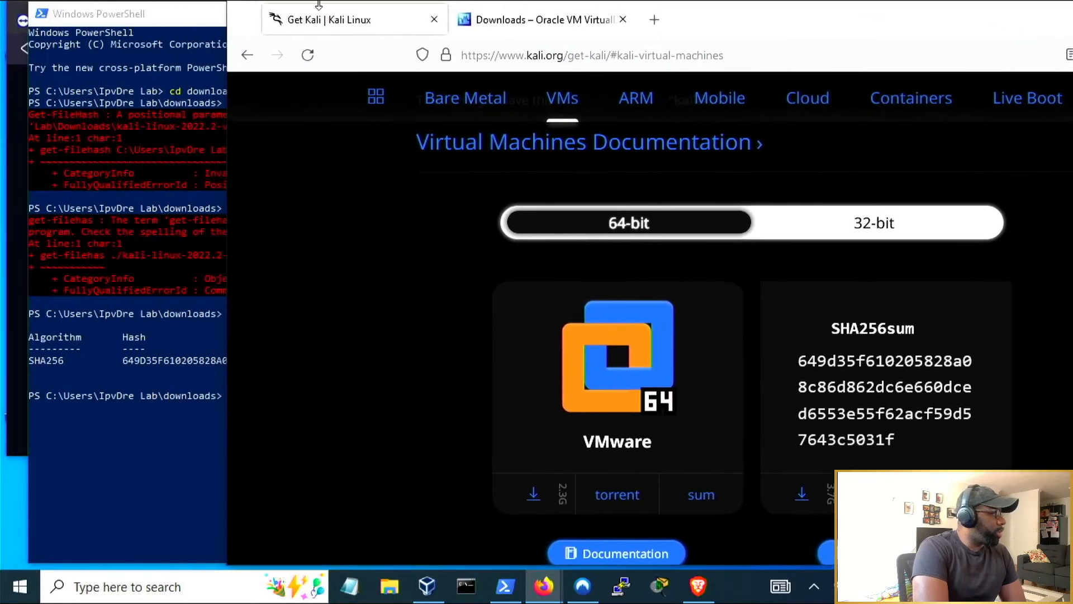
pyautogui.click(146, 22)
pyautogui.moveTo(146, 22); pyautogui.dragTo(208, 18)
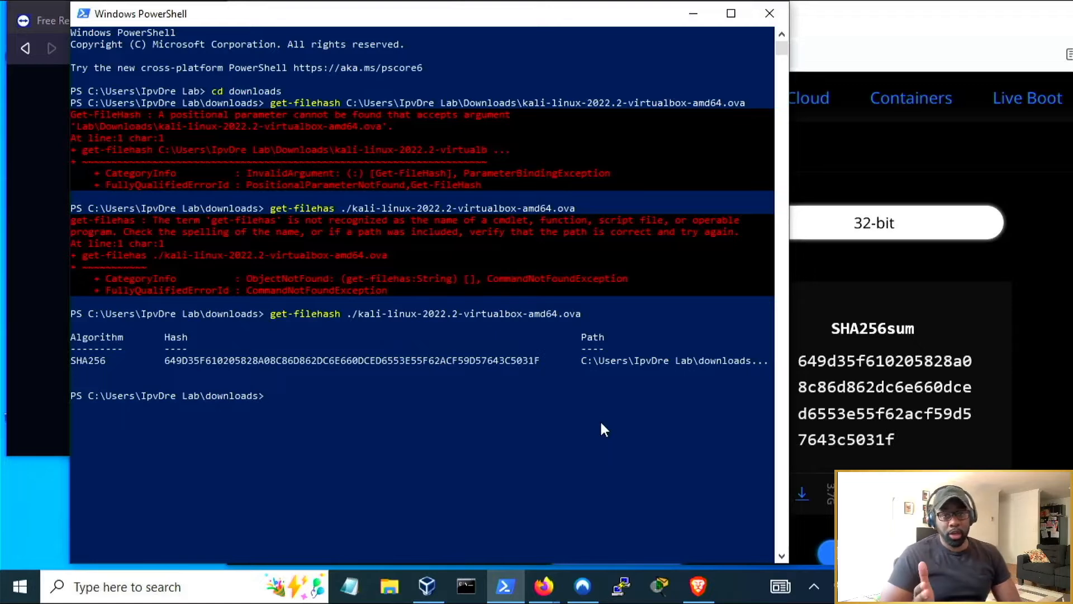
# Put PowerShell away, return to the VirtualBox Downloads page, and open its SHA256 checksums for version 6.1.34.
pyautogui.click(769, 16)
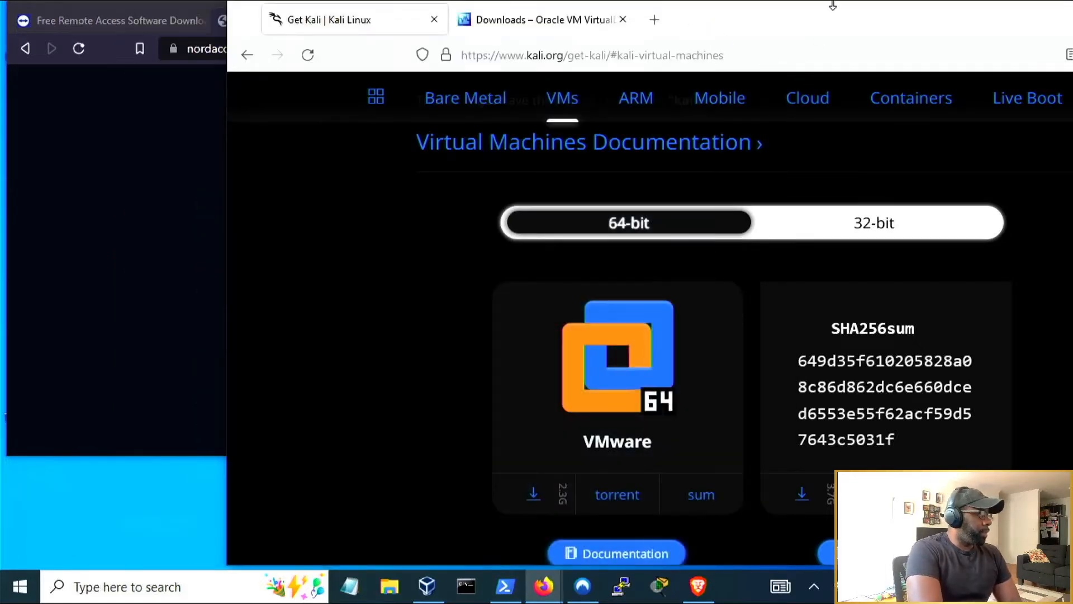
pyautogui.moveTo(833, 12); pyautogui.dragTo(632, 13)
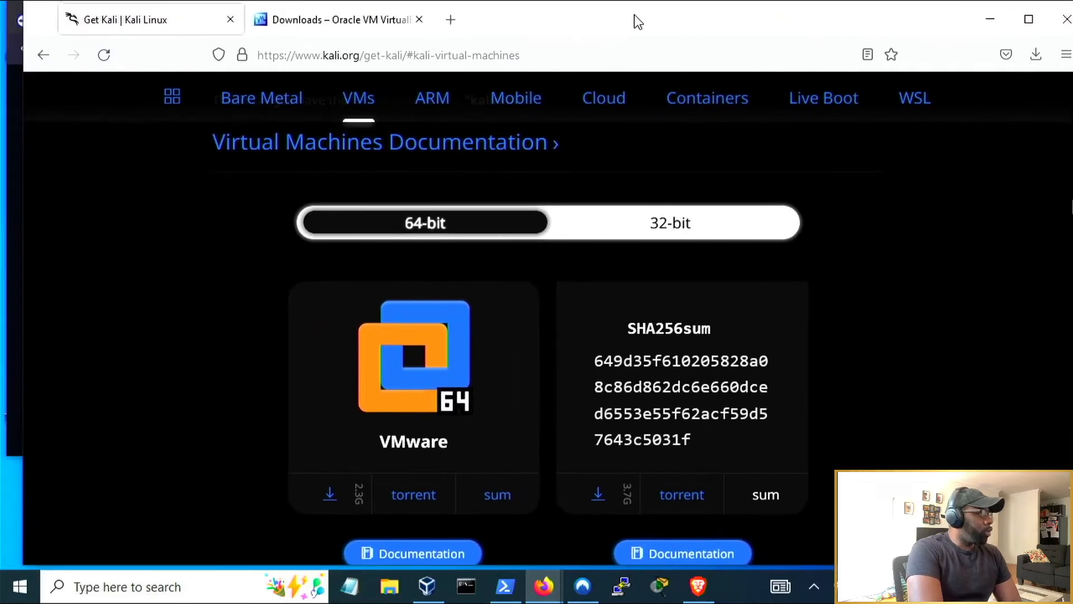
pyautogui.click(358, 22)
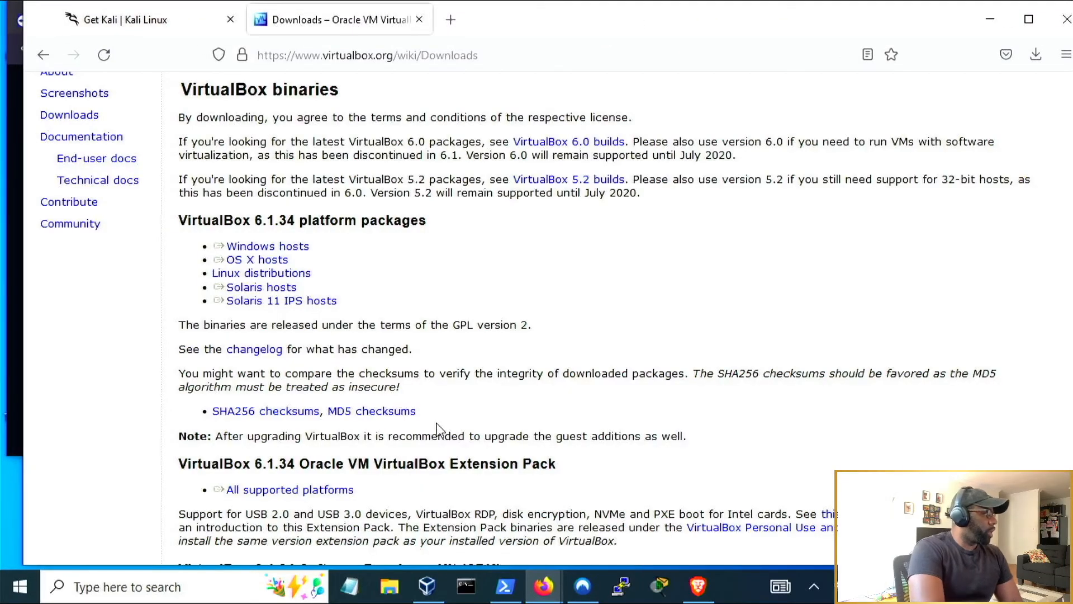
pyautogui.moveTo(710, 31)
pyautogui.mouseDown()
pyautogui.moveTo(675, 34)
pyautogui.moveTo(699, 35)
pyautogui.mouseUp()
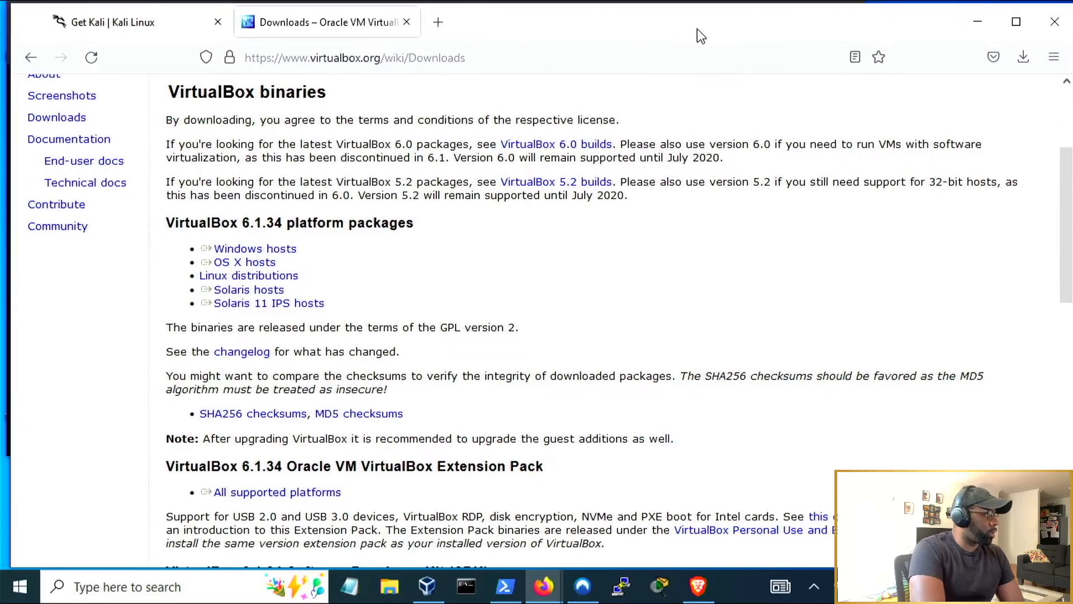
pyautogui.click(1024, 57)
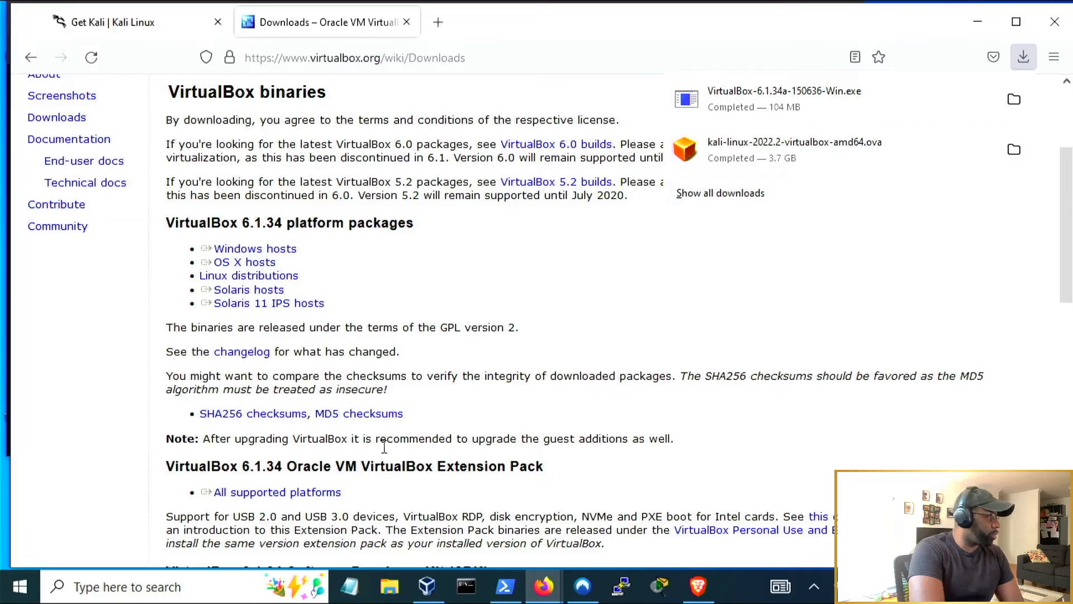
pyautogui.click(276, 423)
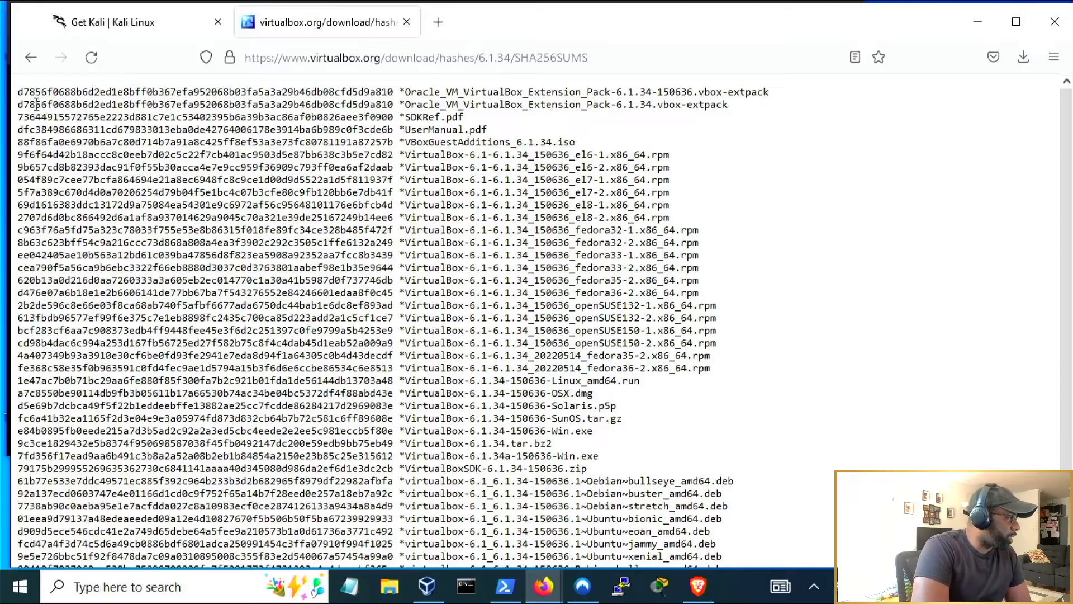
# Find the checksum entry that matches the downloaded installer VirtualBox-6.1.34a-150636-Win.exe in the SHA256SUMS list.
pyautogui.moveTo(18, 93); pyautogui.dragTo(583, 94)
pyautogui.scroll(-2, 678, 235)
pyautogui.scroll(2, 678, 235)
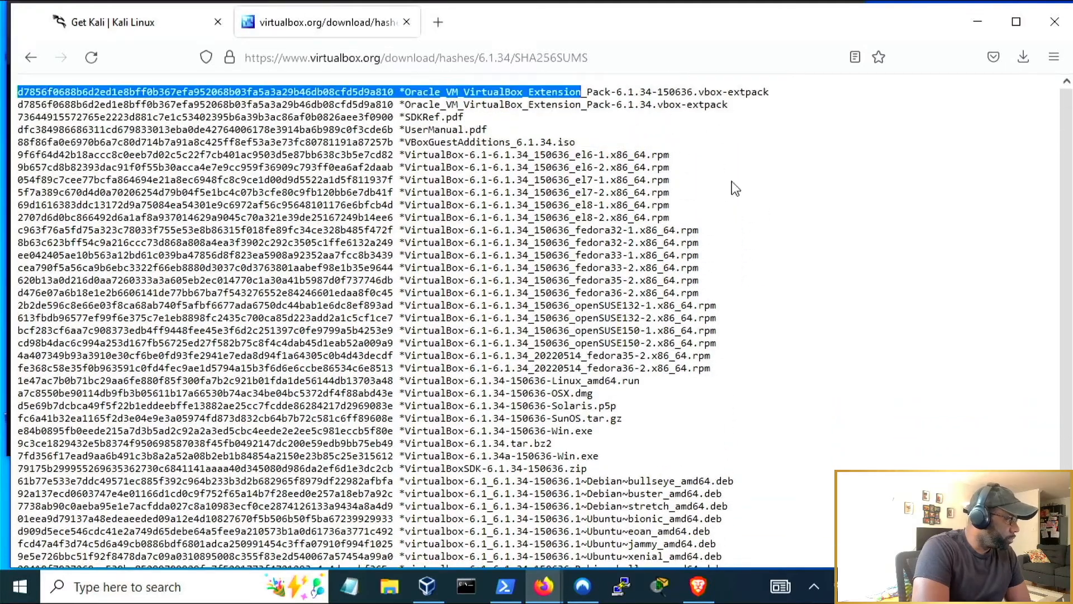
pyautogui.scroll(-3, 749, 240)
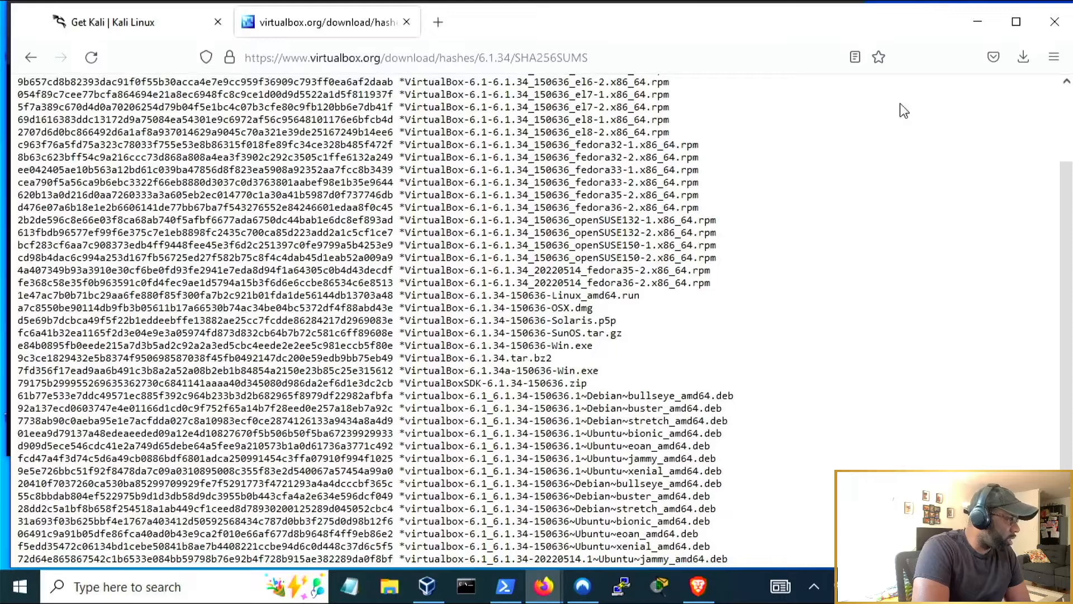
pyautogui.click(1022, 61)
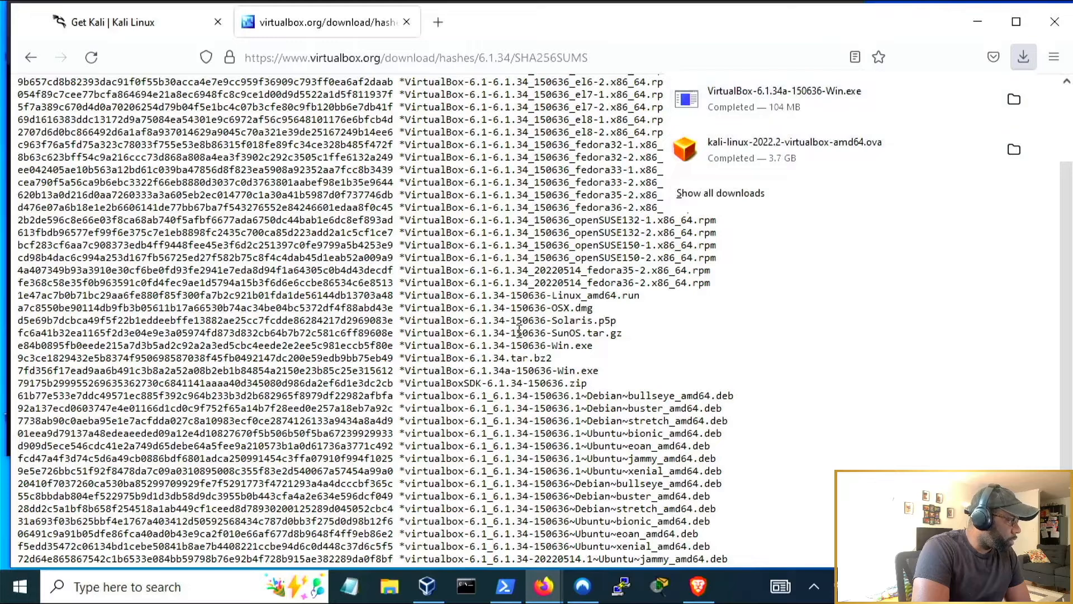
pyautogui.click(401, 371)
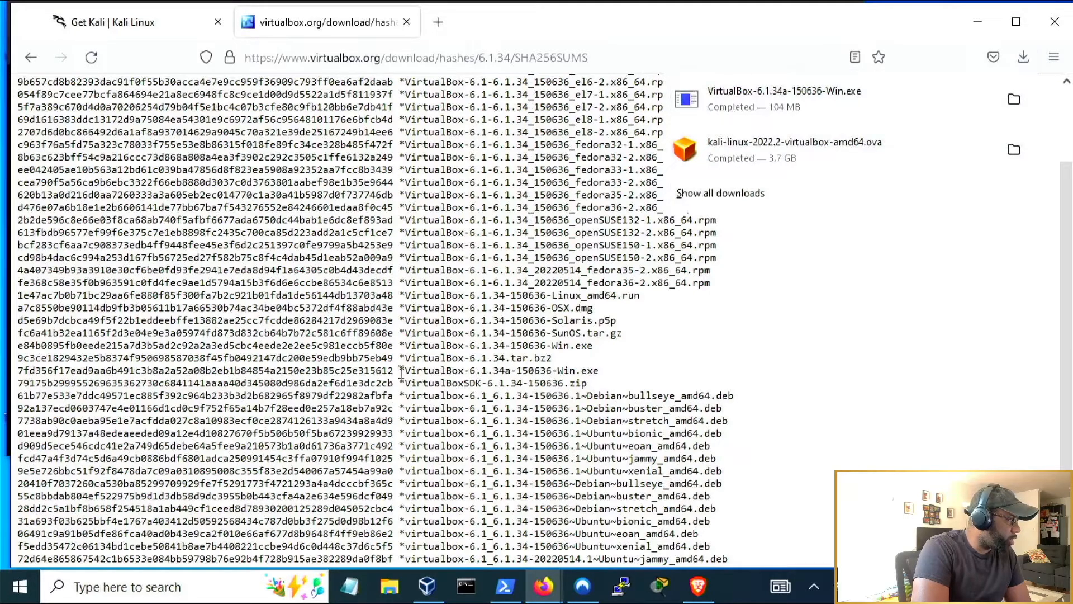
pyautogui.moveTo(401, 372); pyautogui.dragTo(598, 371)
pyautogui.click(615, 374)
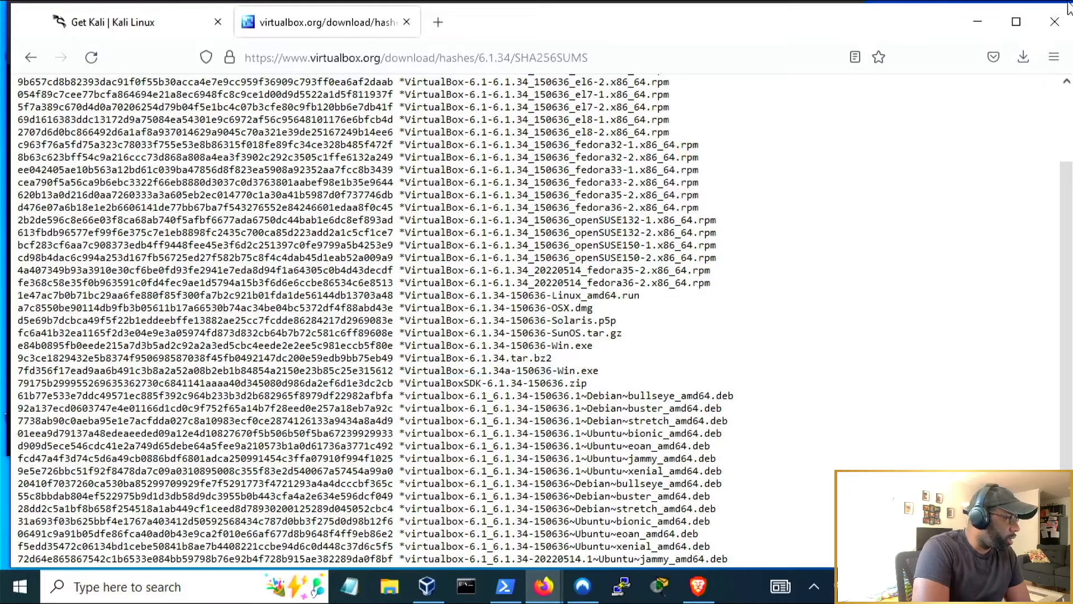
pyautogui.click(1022, 57)
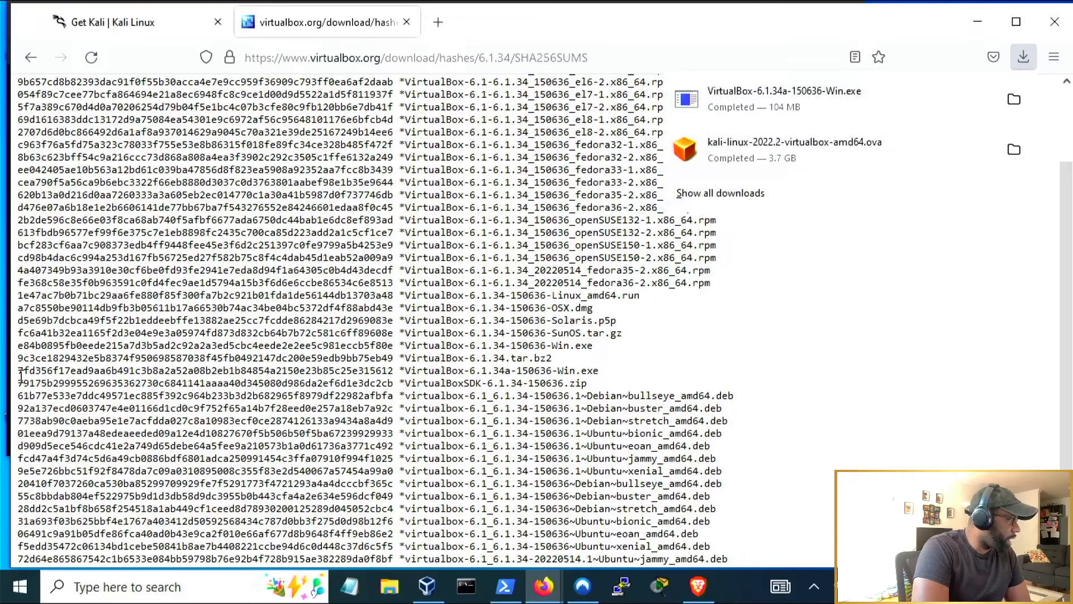
pyautogui.moveTo(17, 370); pyautogui.dragTo(598, 370)
pyautogui.click(596, 376)
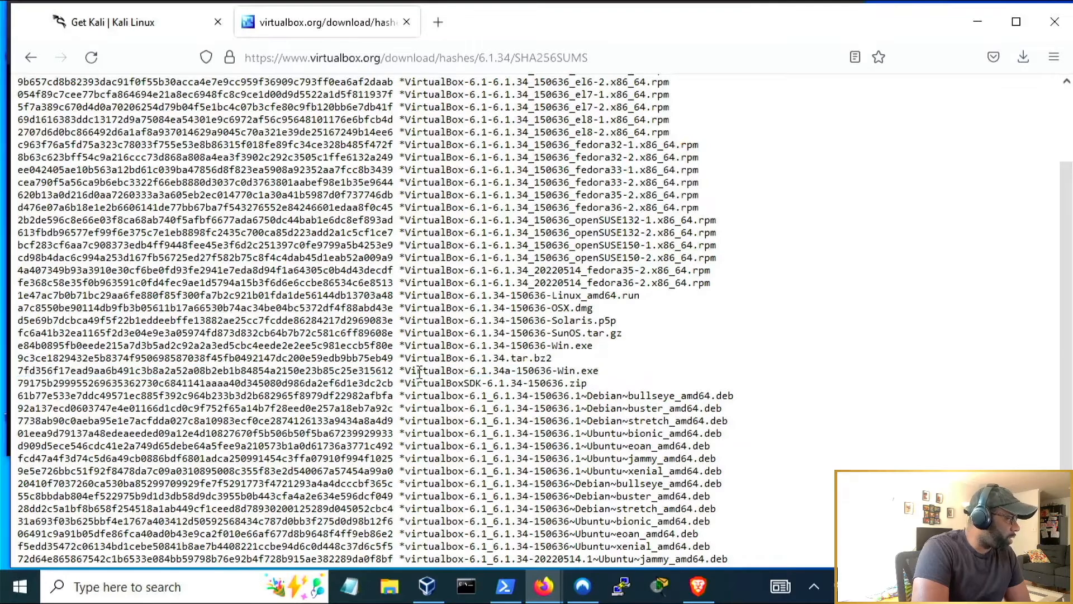
# Copy the file name VirtualBox-6.1.34a-150636-Win.exe from the checksum list.
pyautogui.moveTo(407, 370); pyautogui.dragTo(606, 369)
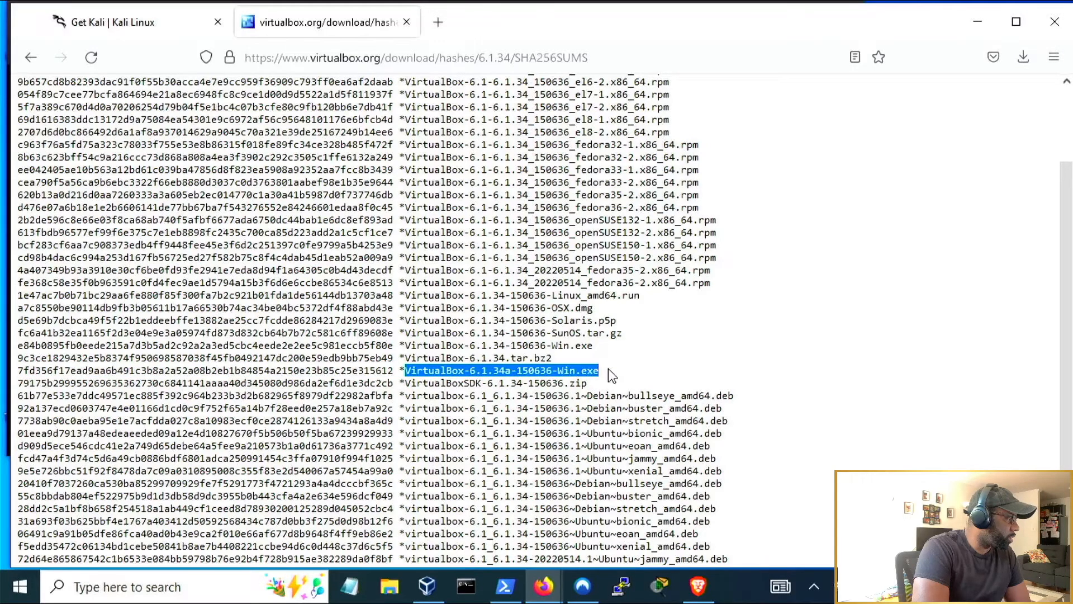
pyautogui.rightClick(585, 366)
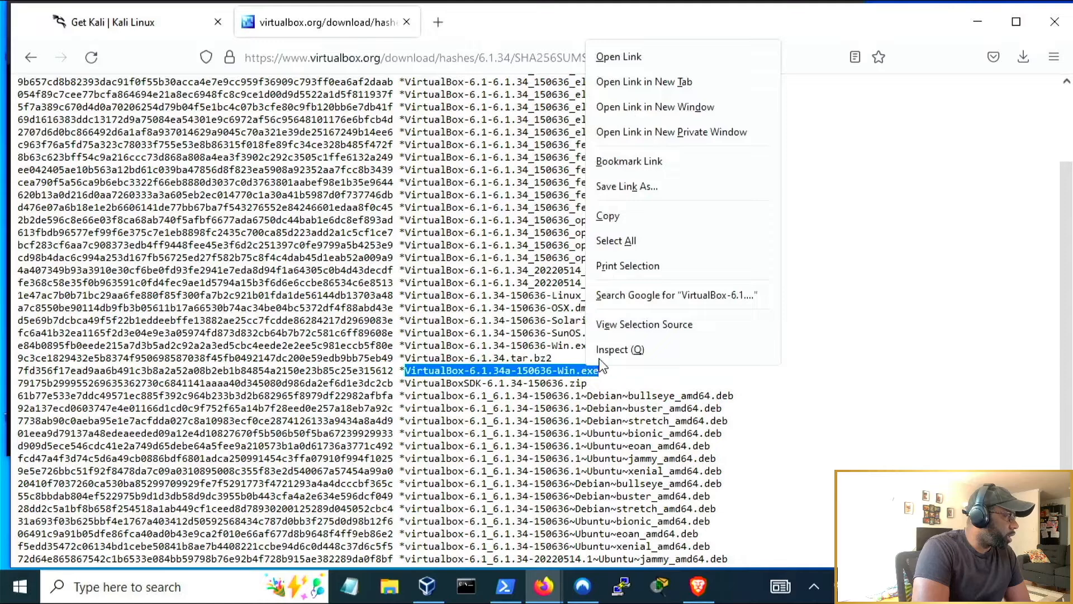
pyautogui.click(641, 217)
# Switch to PowerShell and run get-filehash on ./VirtualBox-6.1.34a-150636-Win.exe.
pyautogui.click(505, 586)
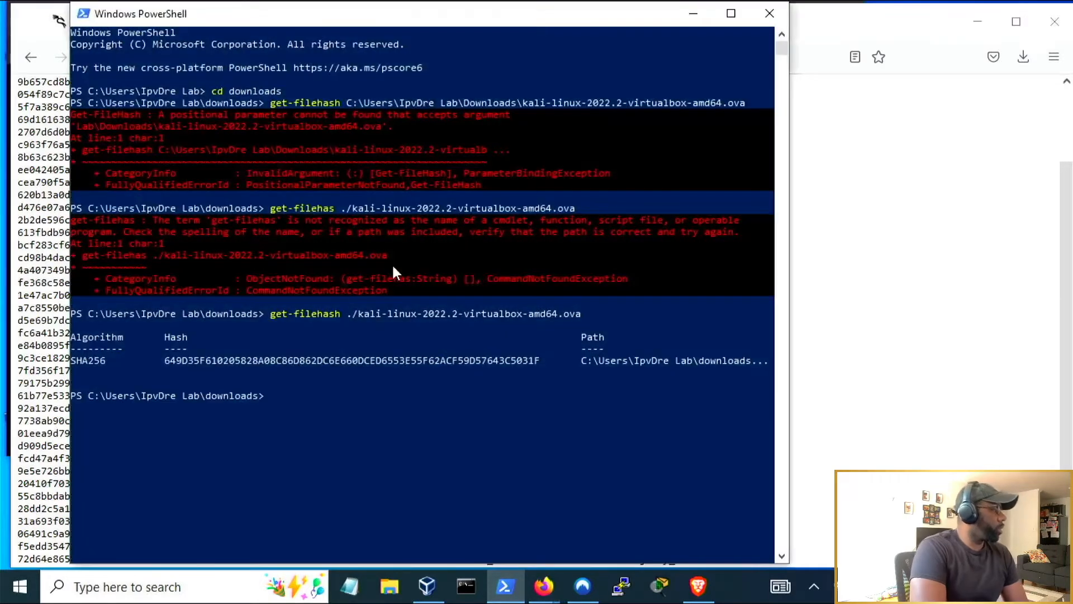
pyautogui.click(273, 396)
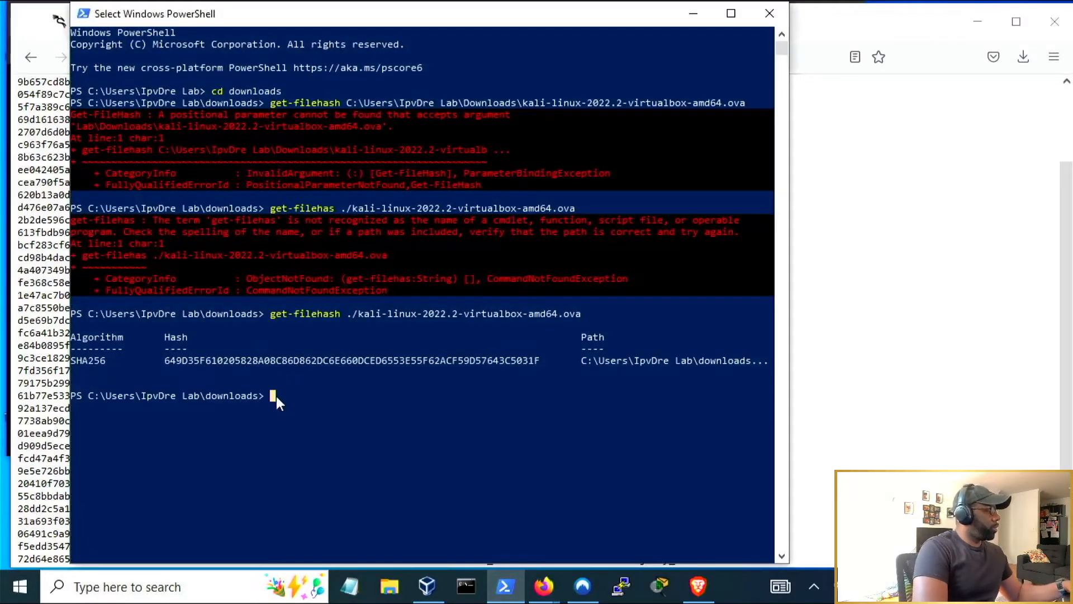
pyautogui.write('get')
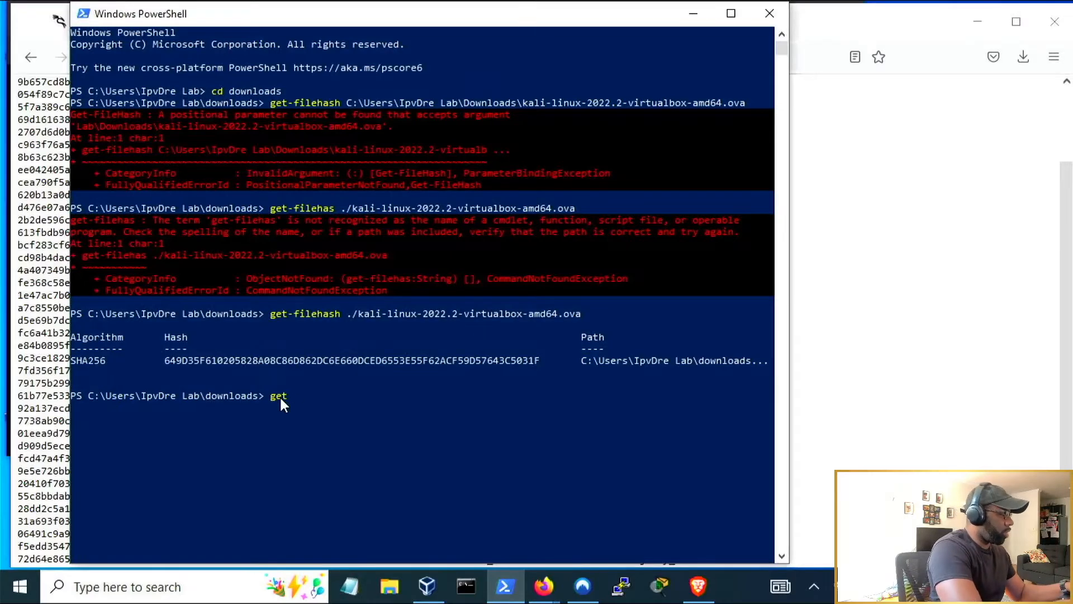
pyautogui.write('-file')
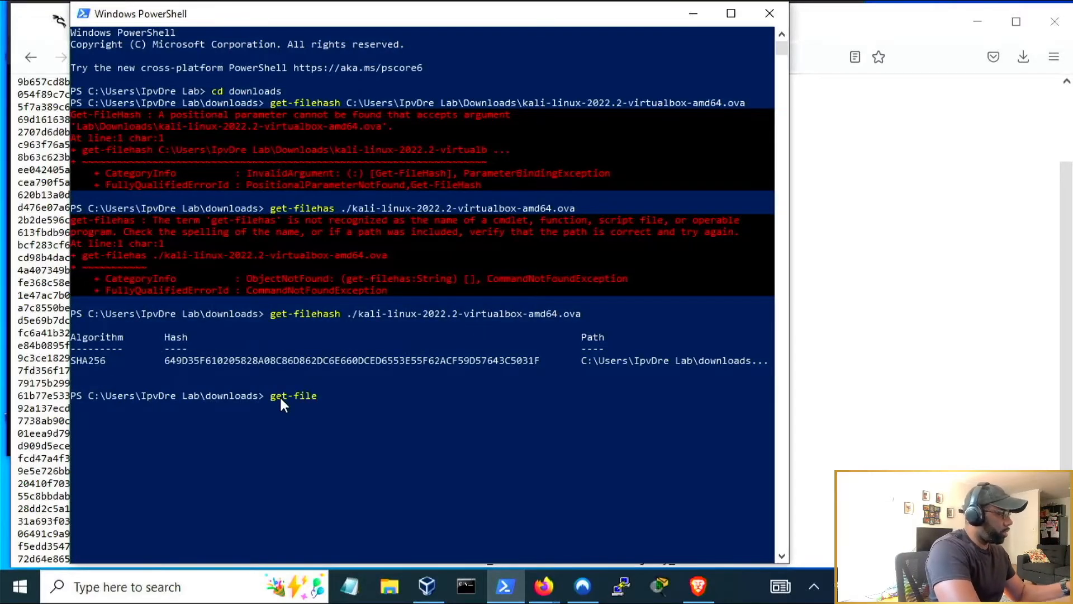
pyautogui.write('hash ./')
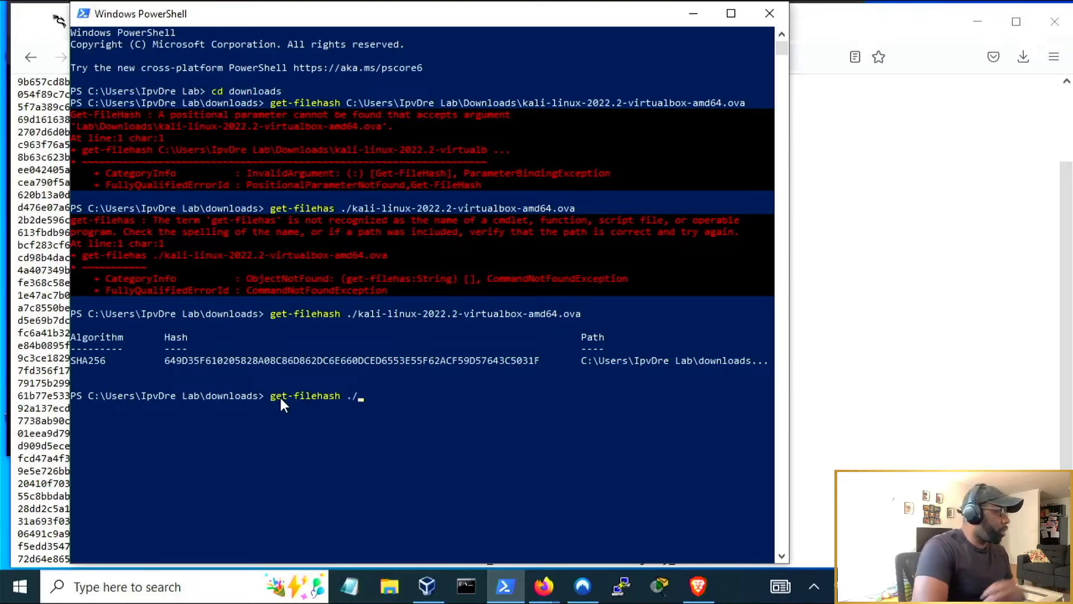
pyautogui.write('V')
pyautogui.press('Tab')
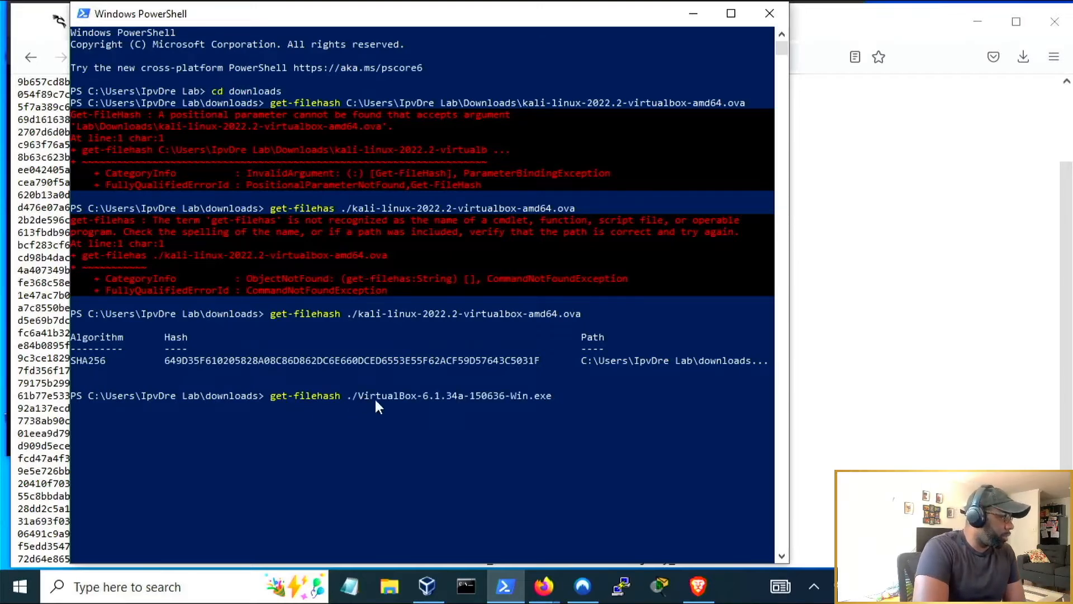
pyautogui.press('Return')
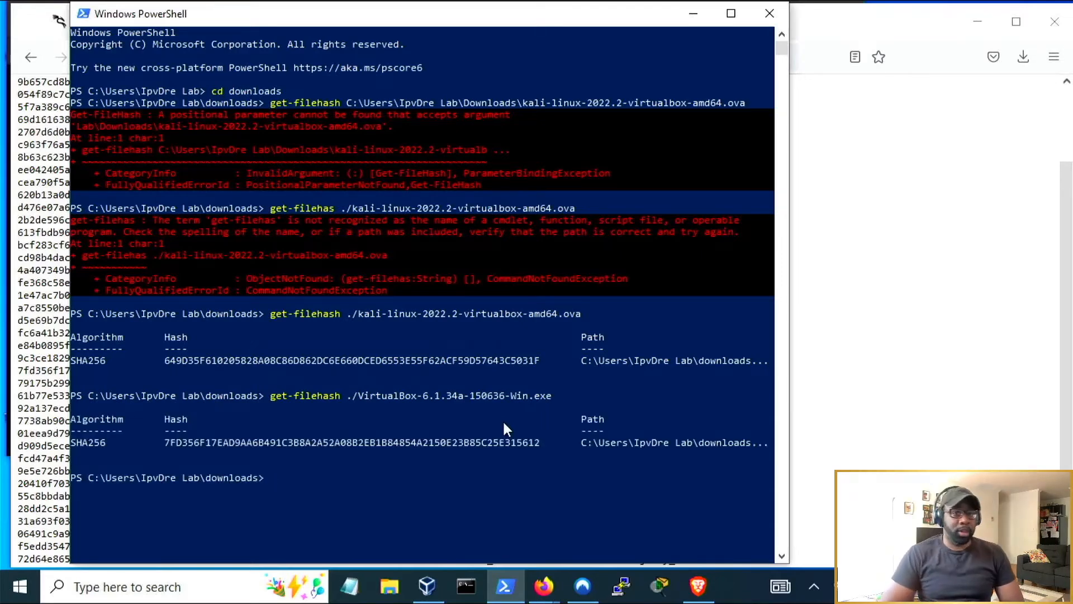
# Compare the VirtualBox installer's computed hash with its published SHA256 entry side by side, then put PowerShell away.
pyautogui.moveTo(503, 18); pyautogui.dragTo(674, 0)
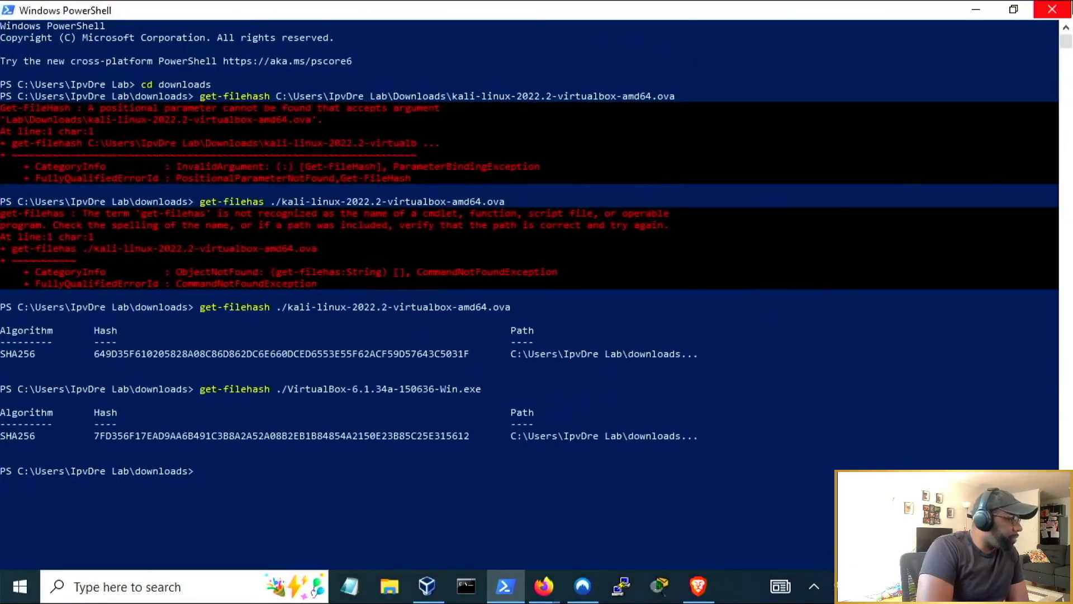
pyautogui.click(1014, 9)
pyautogui.moveTo(628, 18); pyautogui.dragTo(1053, 21)
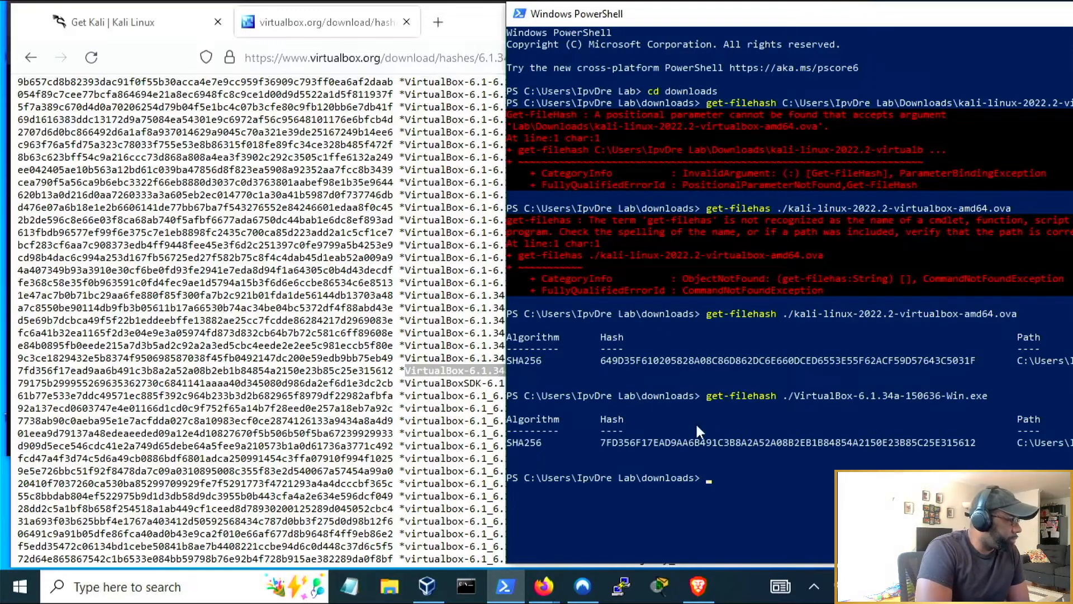
pyautogui.moveTo(943, 15); pyautogui.dragTo(693, 30)
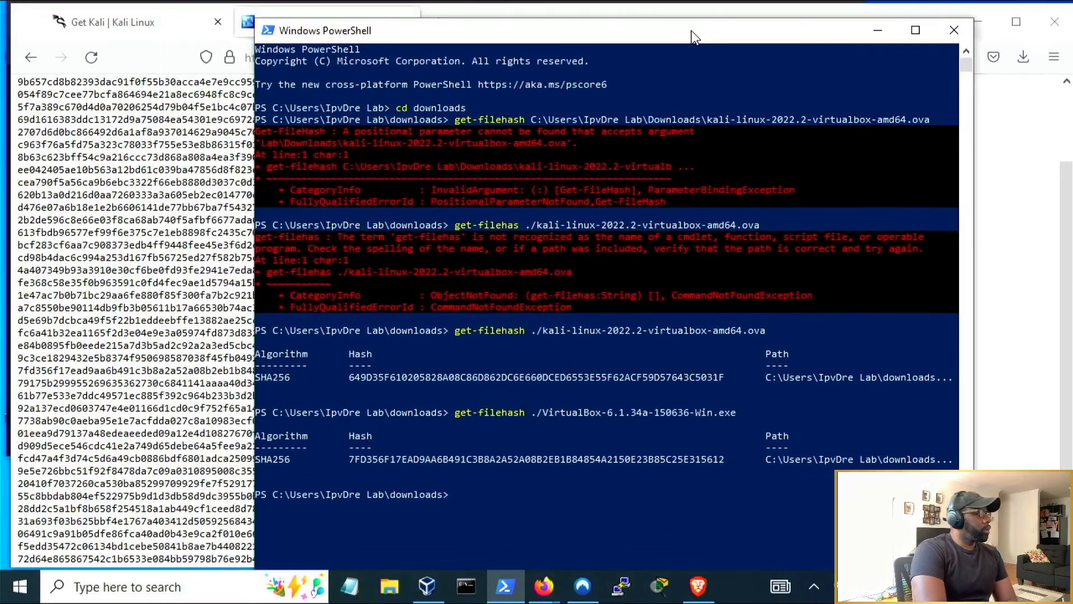
pyautogui.click(888, 31)
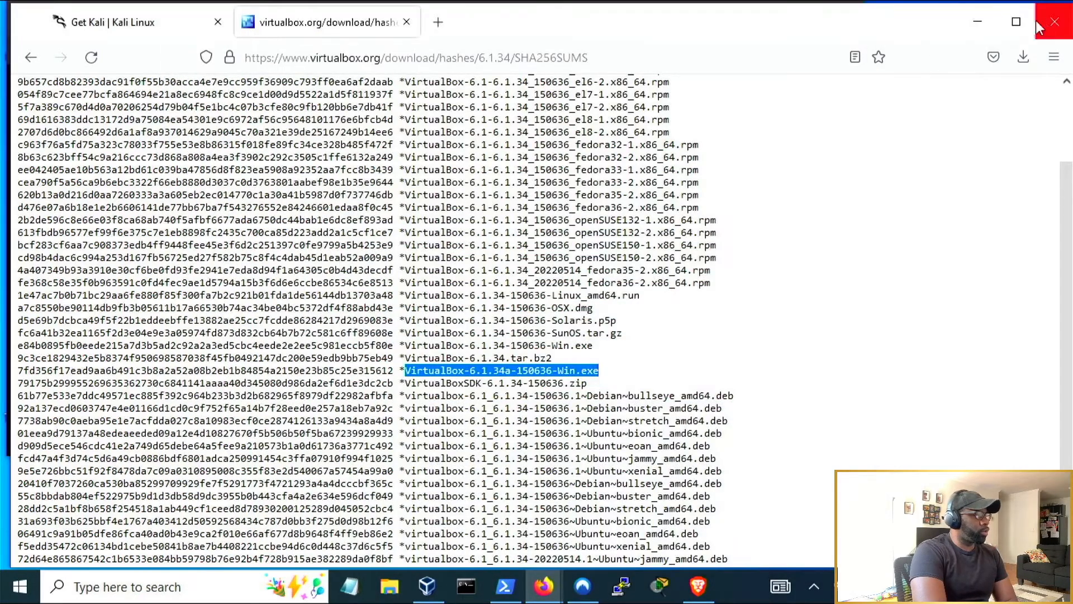
# Launch the downloaded VirtualBox-6.1.34a-150636-Win.exe installer from Firefox's downloads.
pyautogui.click(1025, 58)
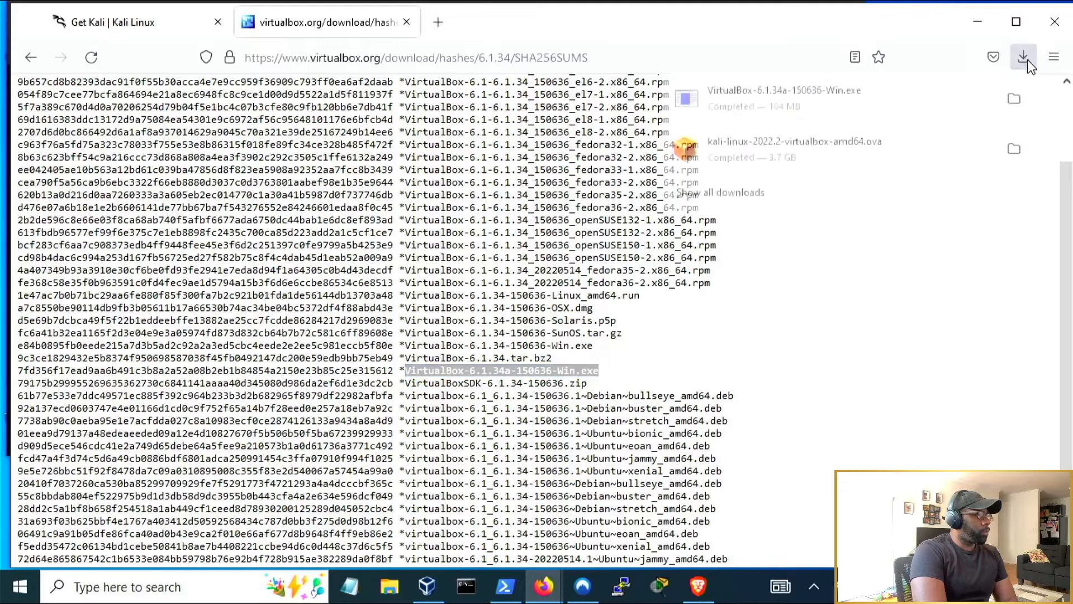
pyautogui.click(894, 109)
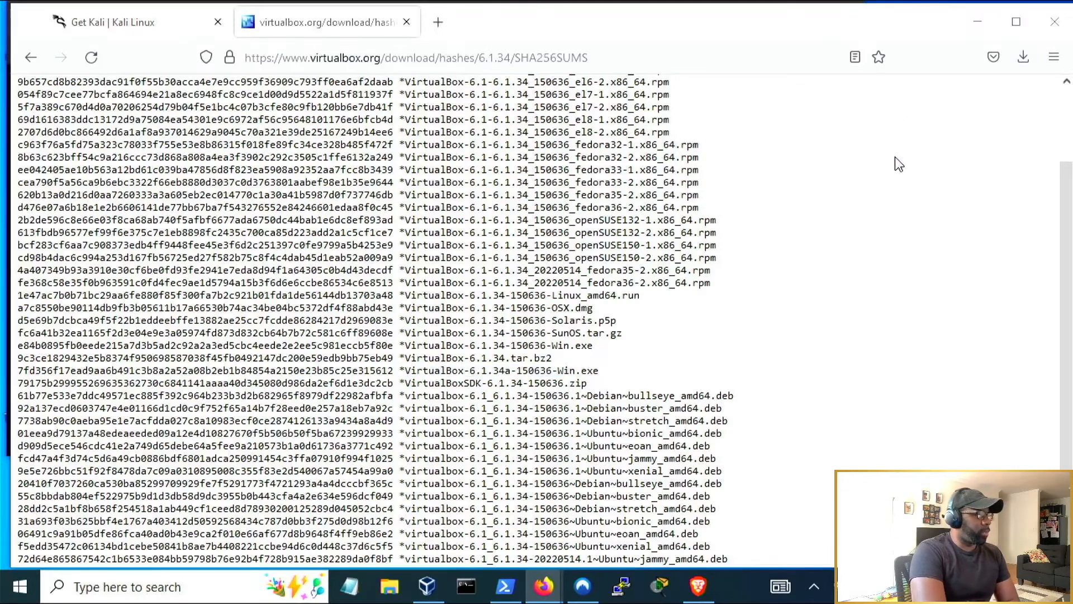
pyautogui.click(1021, 58)
pyautogui.click(860, 95)
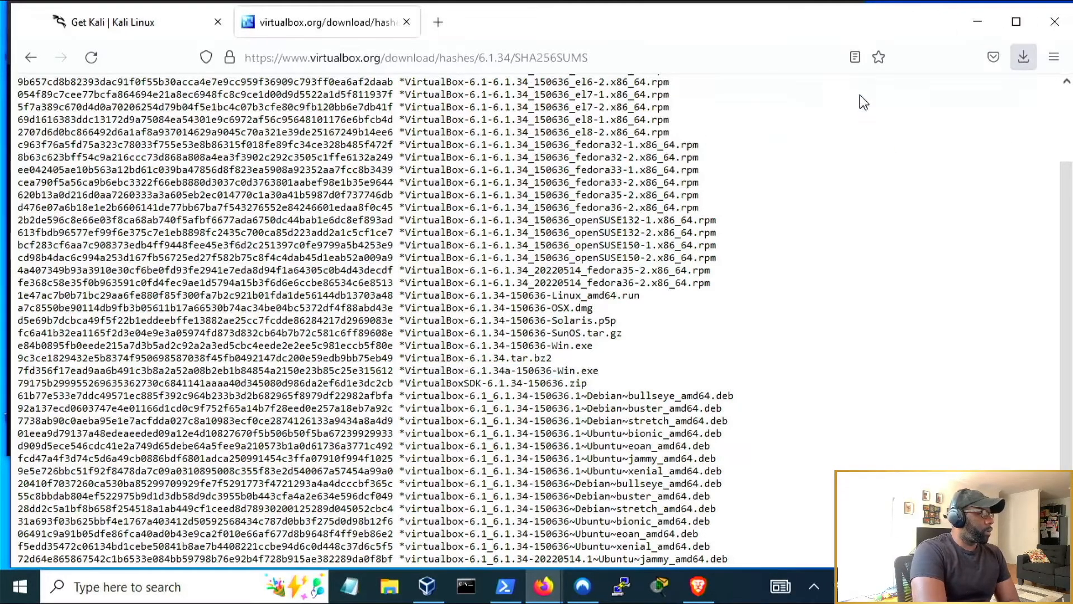
# Clear the desktop around the downloads Library window by minimizing Firefox's main window and closing the Brave window with all its tabs.
pyautogui.click(987, 12)
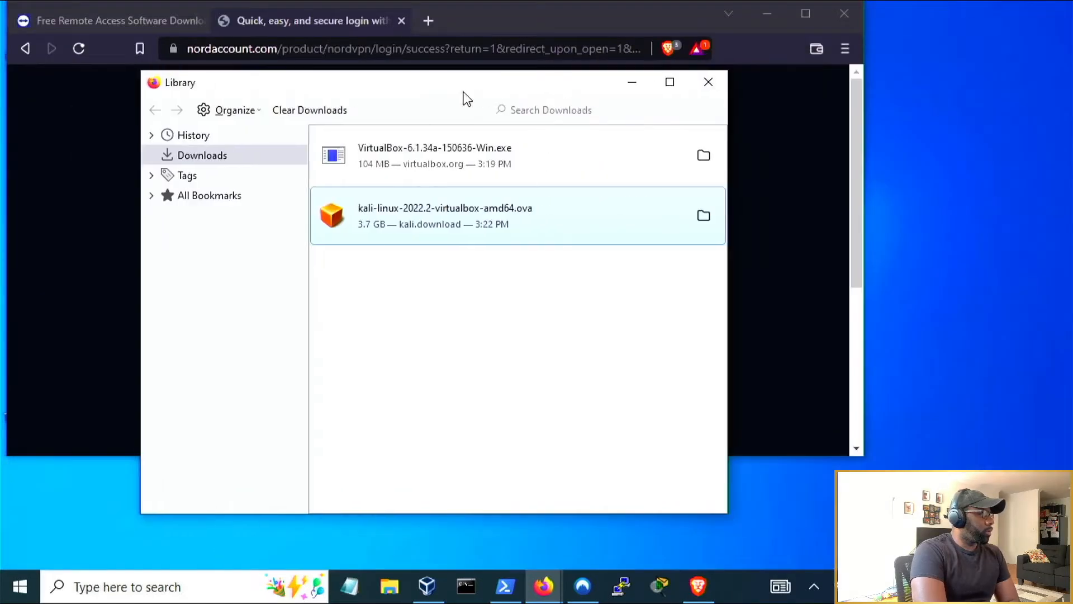
pyautogui.moveTo(467, 99); pyautogui.dragTo(488, 132)
pyautogui.moveTo(588, 120); pyautogui.dragTo(629, 431)
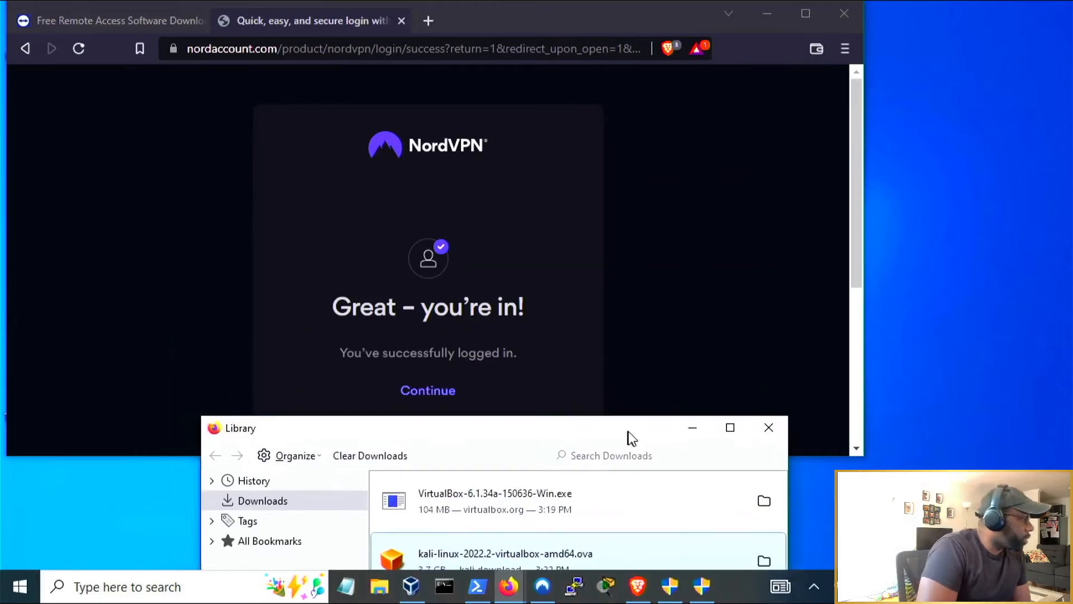
pyautogui.click(844, 13)
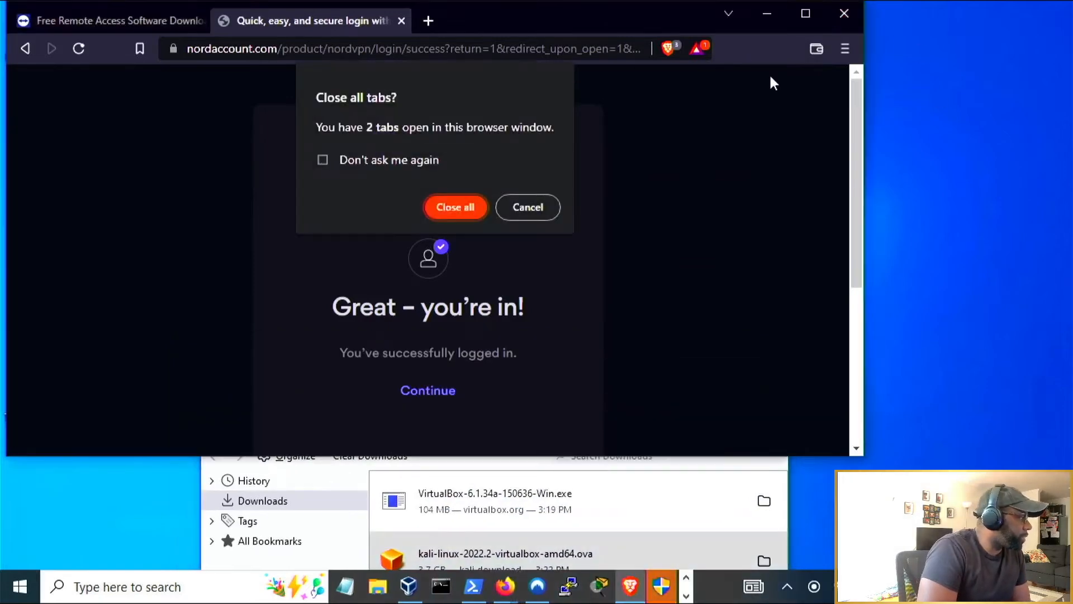
pyautogui.click(478, 208)
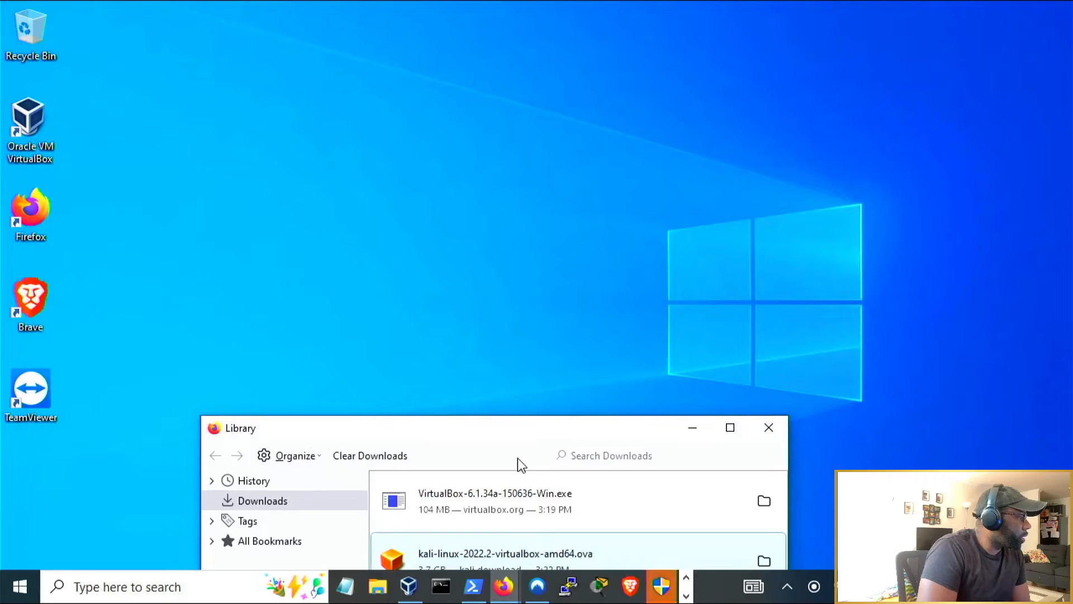
pyautogui.moveTo(531, 427); pyautogui.dragTo(546, 71)
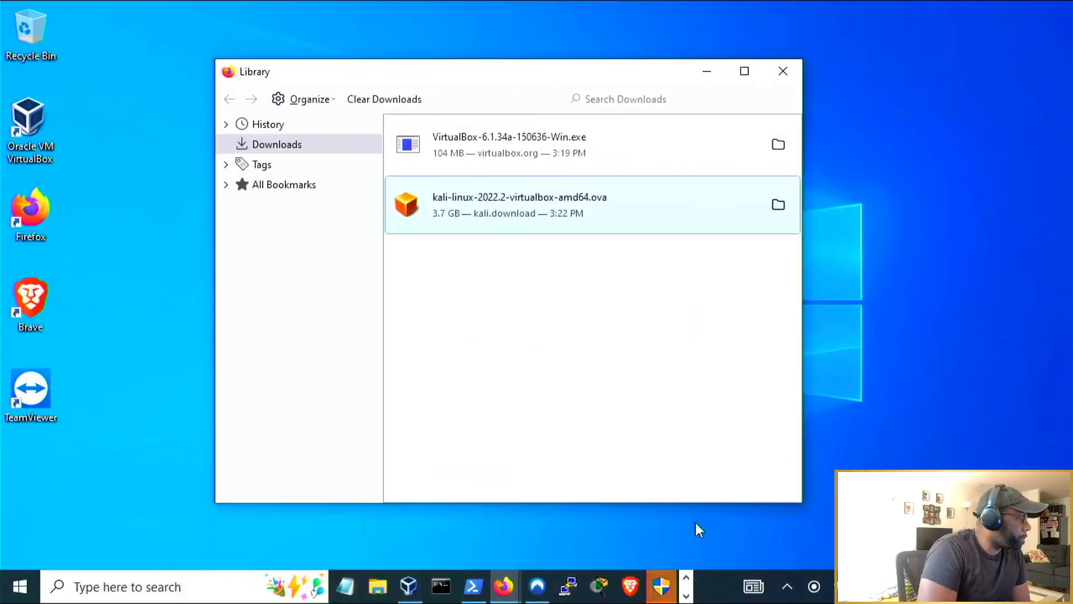
# Allow the Oracle VM VirtualBox 6.1.34 installer to make changes to the device so its setup wizard starts.
pyautogui.click(662, 587)
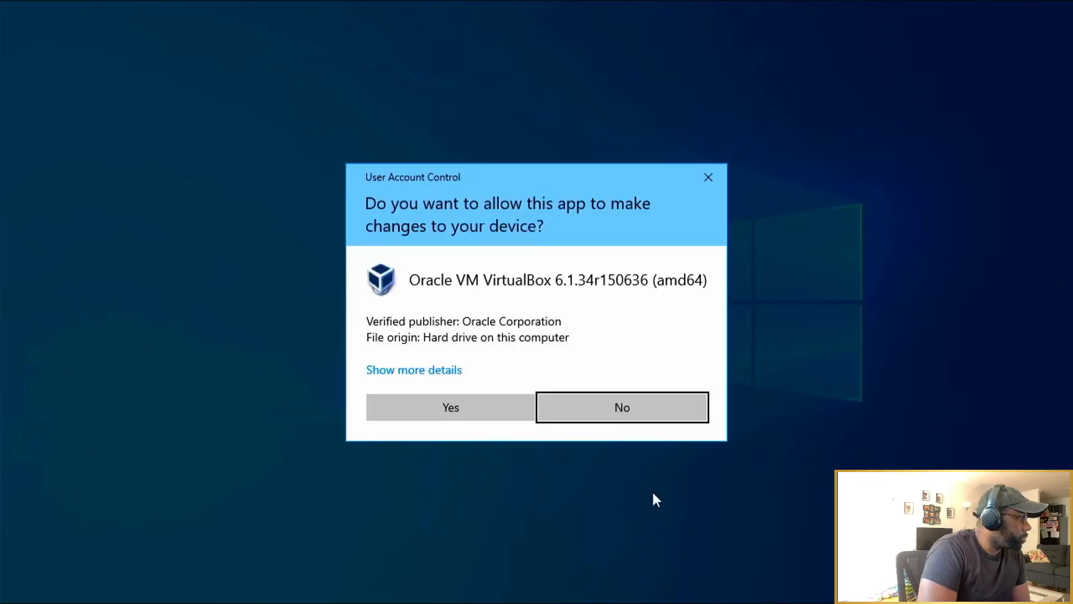
pyautogui.click(495, 407)
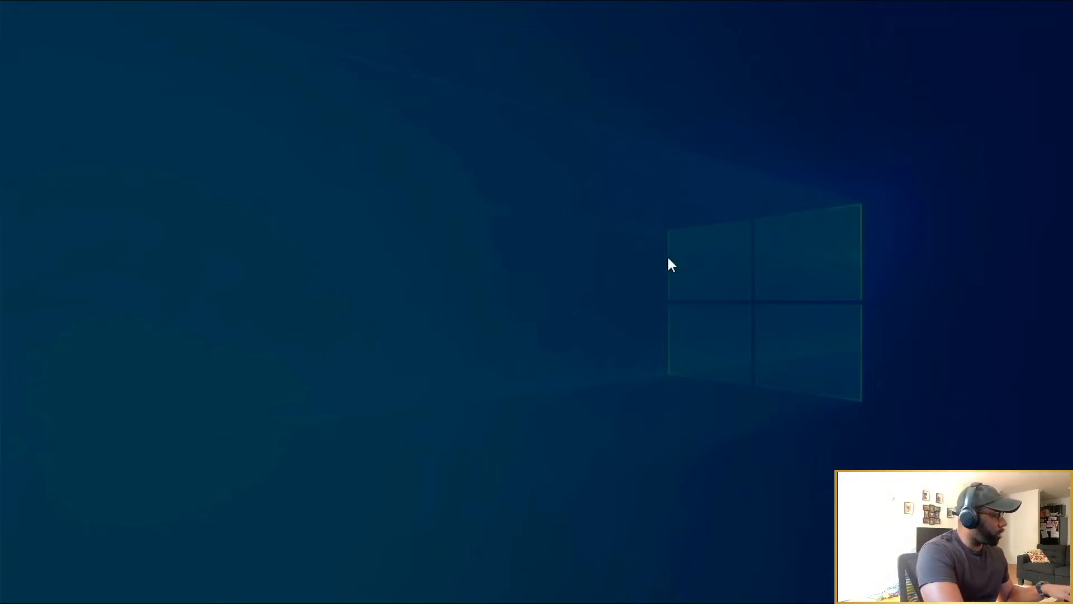
pyautogui.hotkey('alt', 'y')
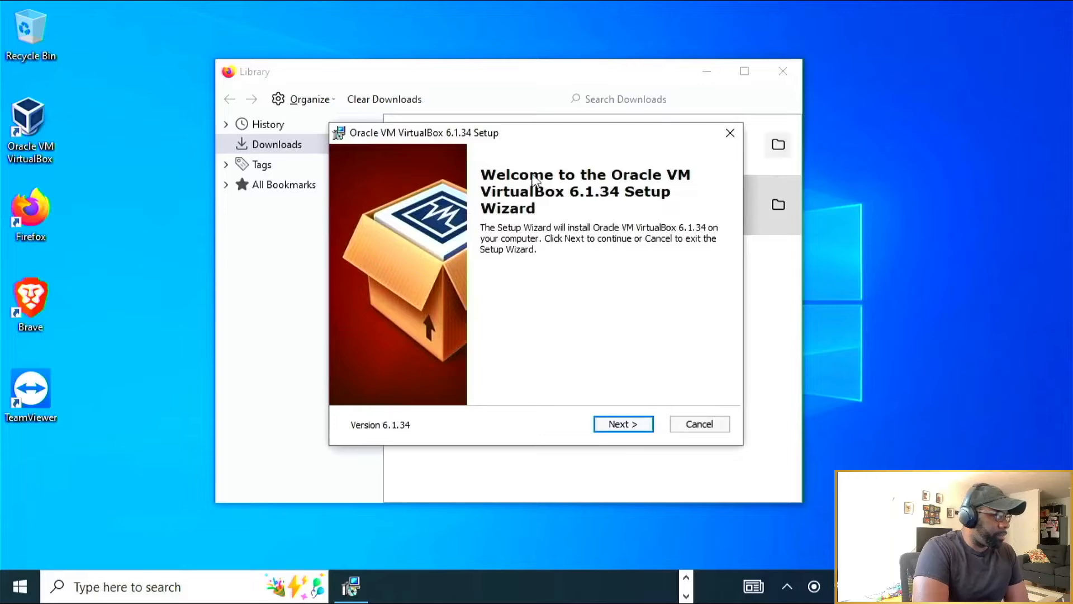
# Cancel the Oracle VM VirtualBox 6.1.34 installation and exit the setup wizard.
pyautogui.click(730, 133)
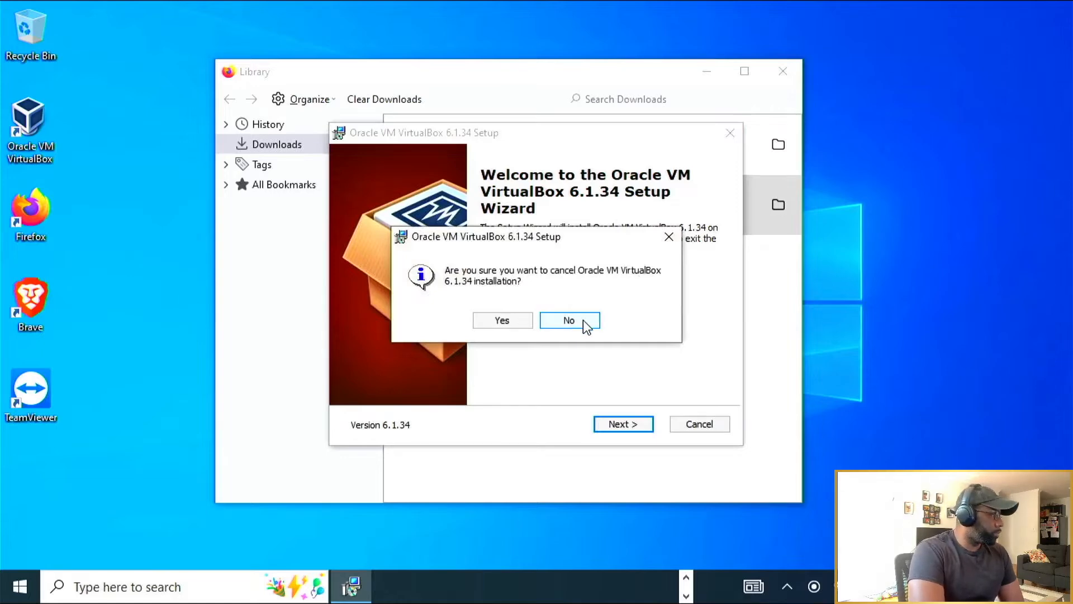
pyautogui.click(511, 321)
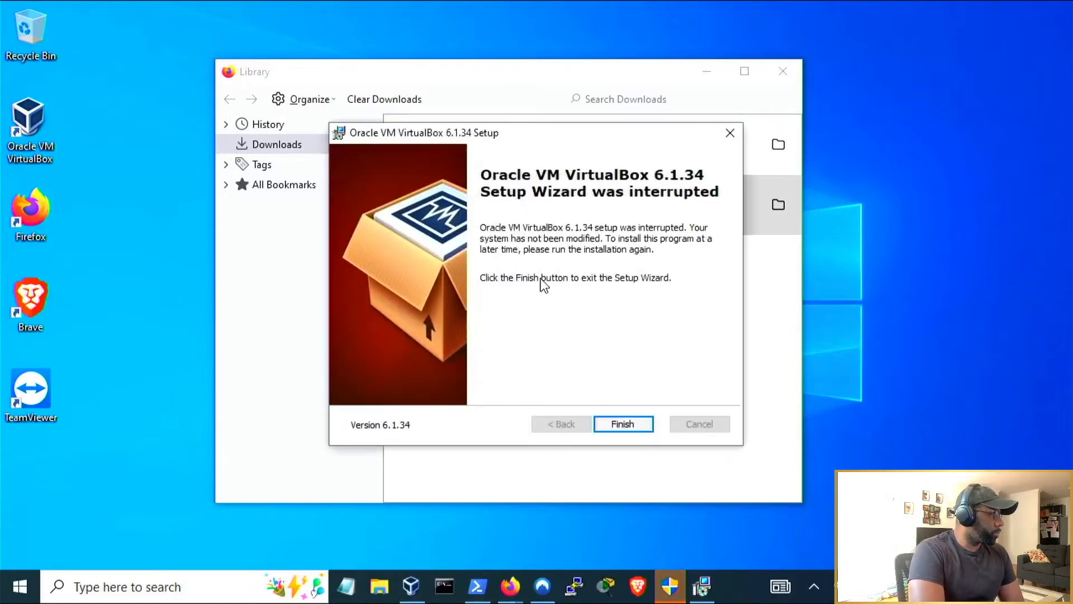
pyautogui.click(639, 423)
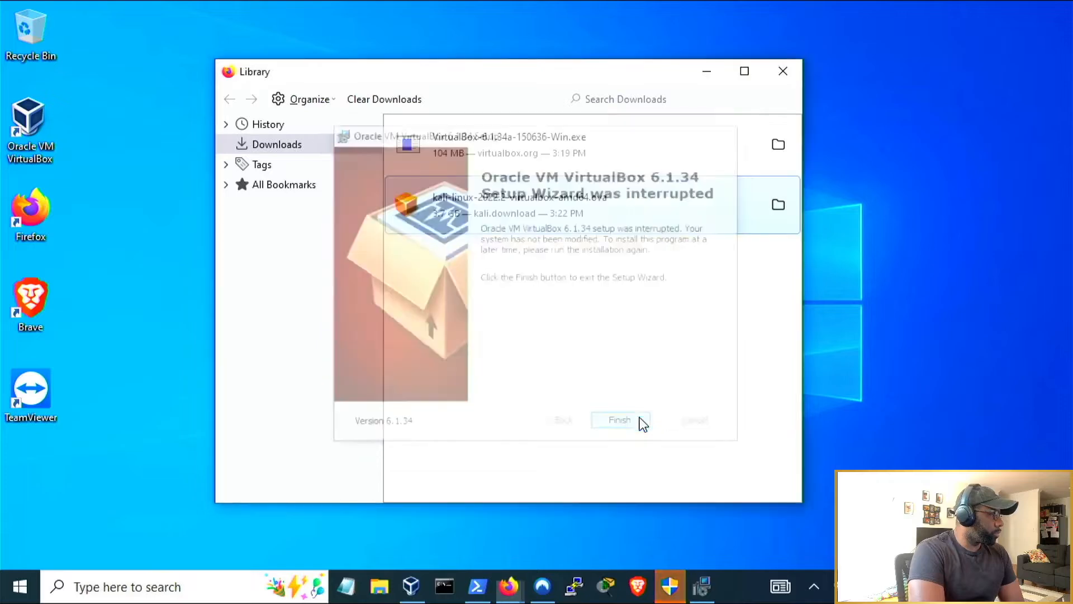
# Close the downloads Library window and the leftover installer permission request.
pyautogui.click(783, 74)
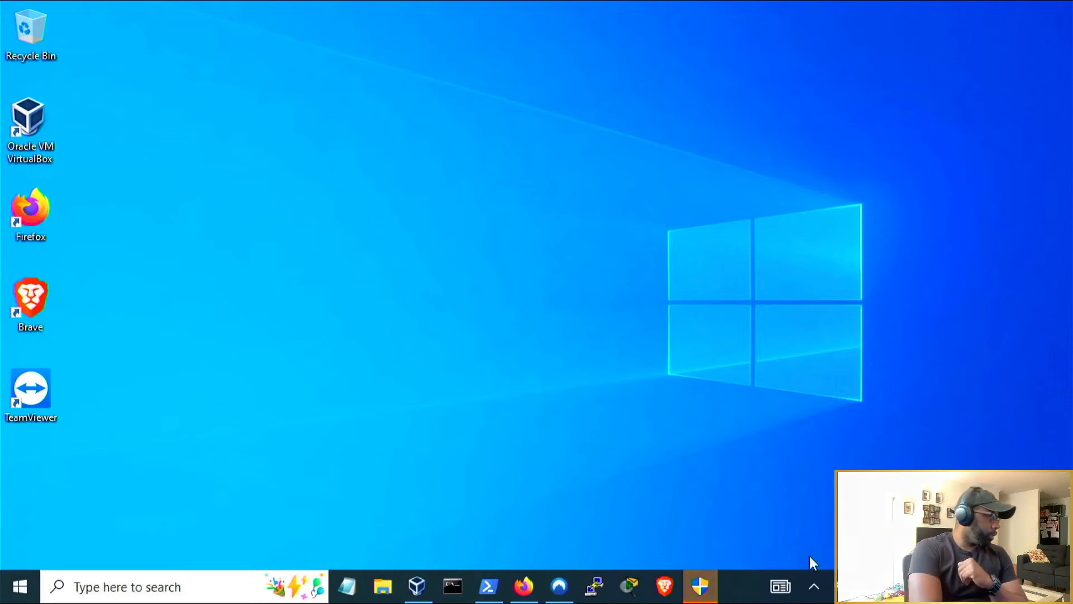
pyautogui.rightClick(703, 584)
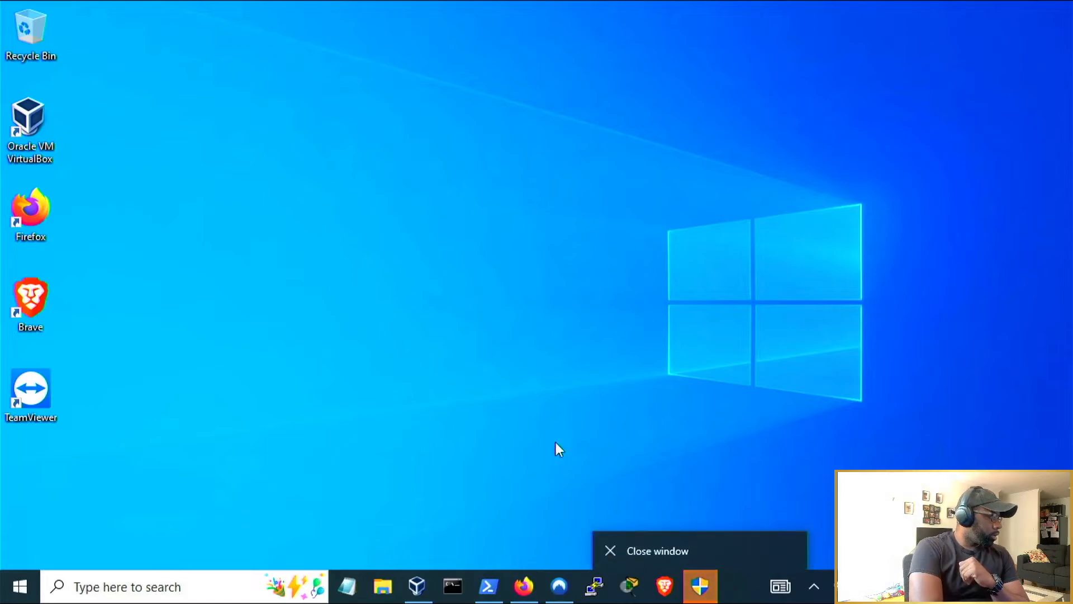
pyautogui.click(650, 550)
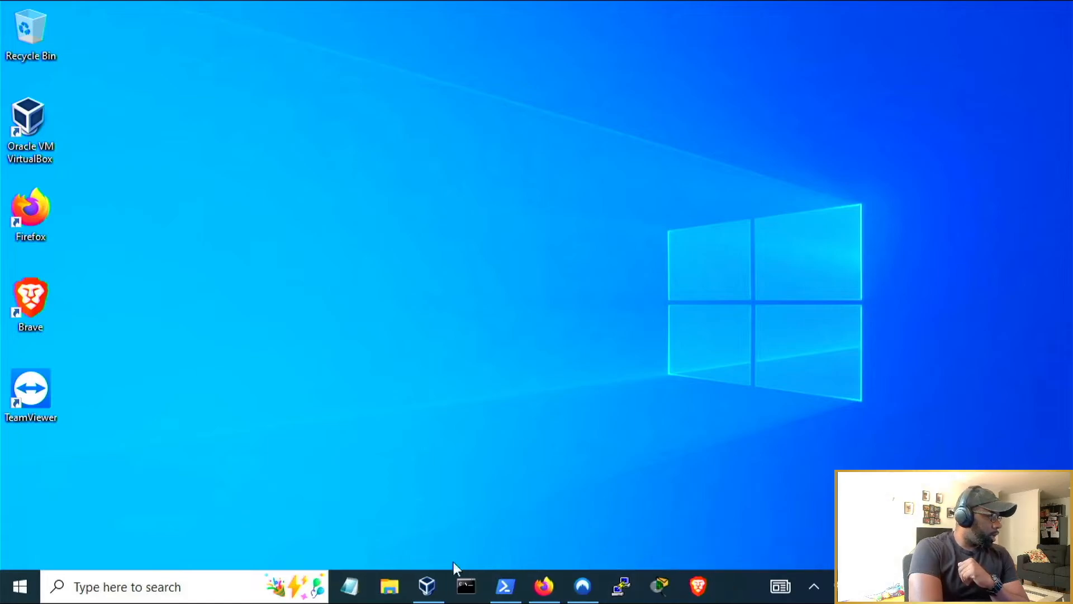
# Bring up VirtualBox Manager, then open kali-linux-2022.2-virtualbox-amd64.ova from Firefox's downloads to start importing the appliance.
pyautogui.click(428, 585)
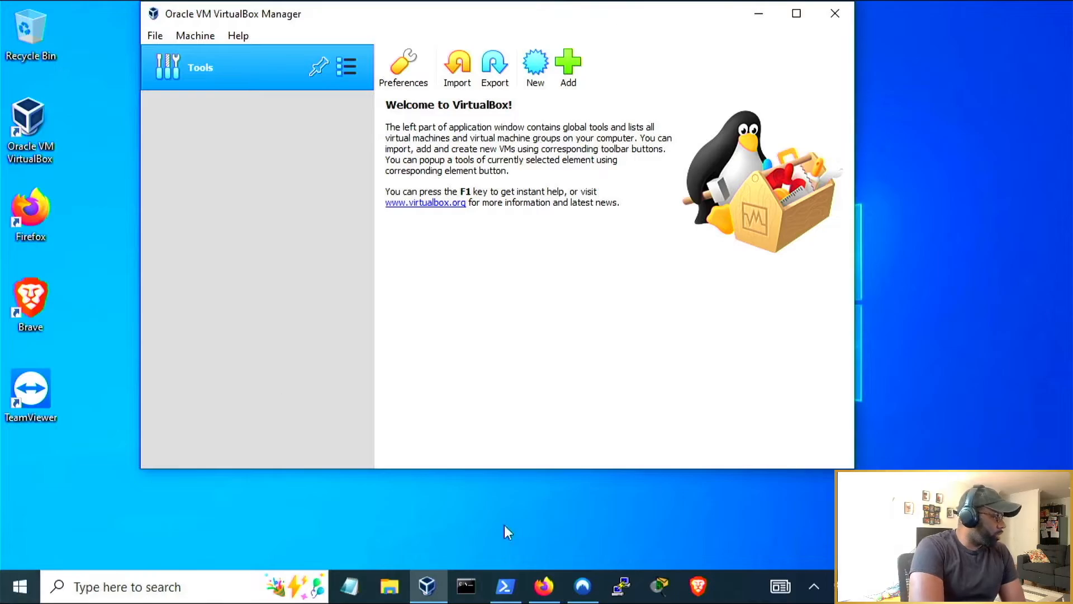
pyautogui.click(542, 587)
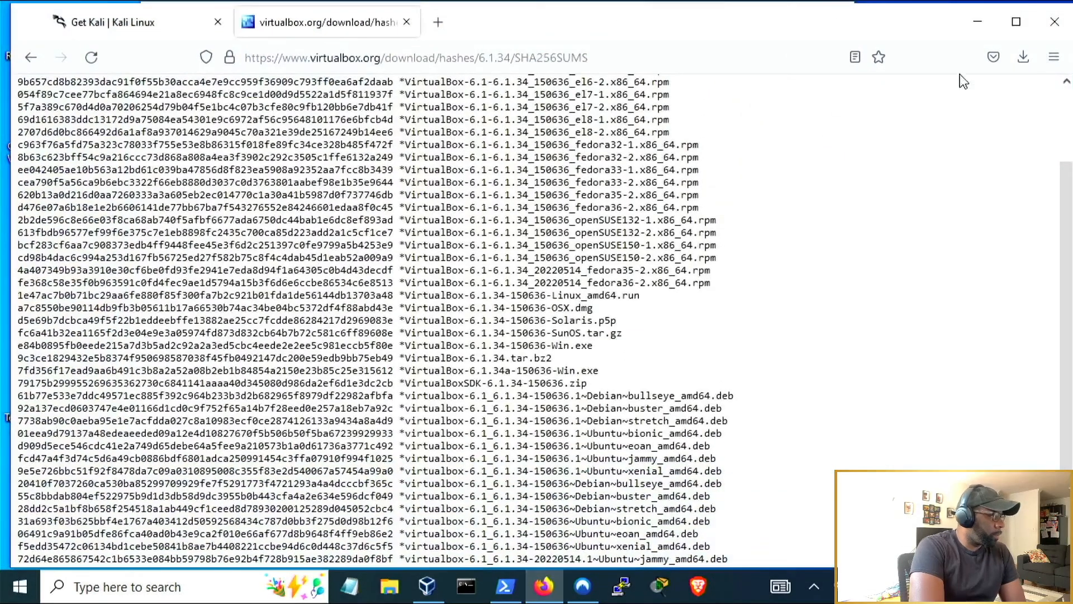
pyautogui.click(1024, 58)
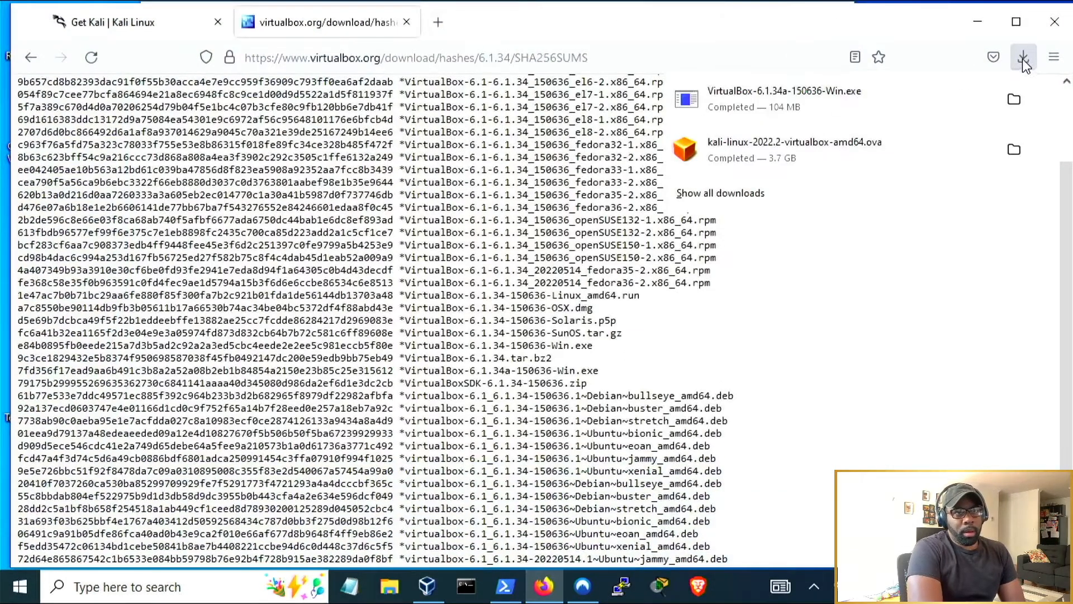
pyautogui.click(817, 152)
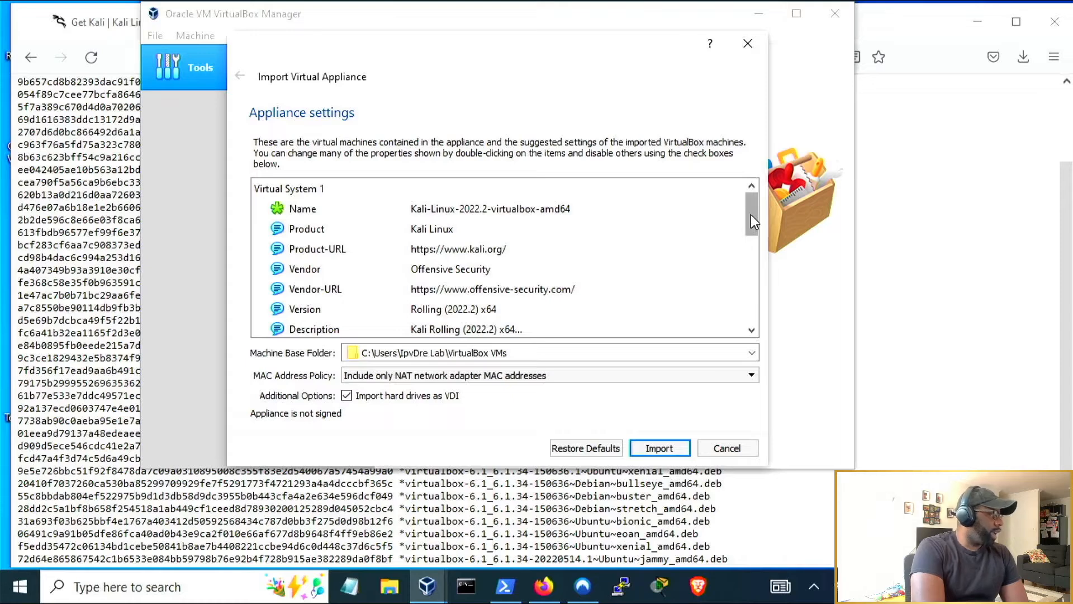
# Rename the virtual machine as Kali-Linux in the appliance settings.
pyautogui.moveTo(754, 215); pyautogui.dragTo(753, 187)
pyautogui.click(608, 208)
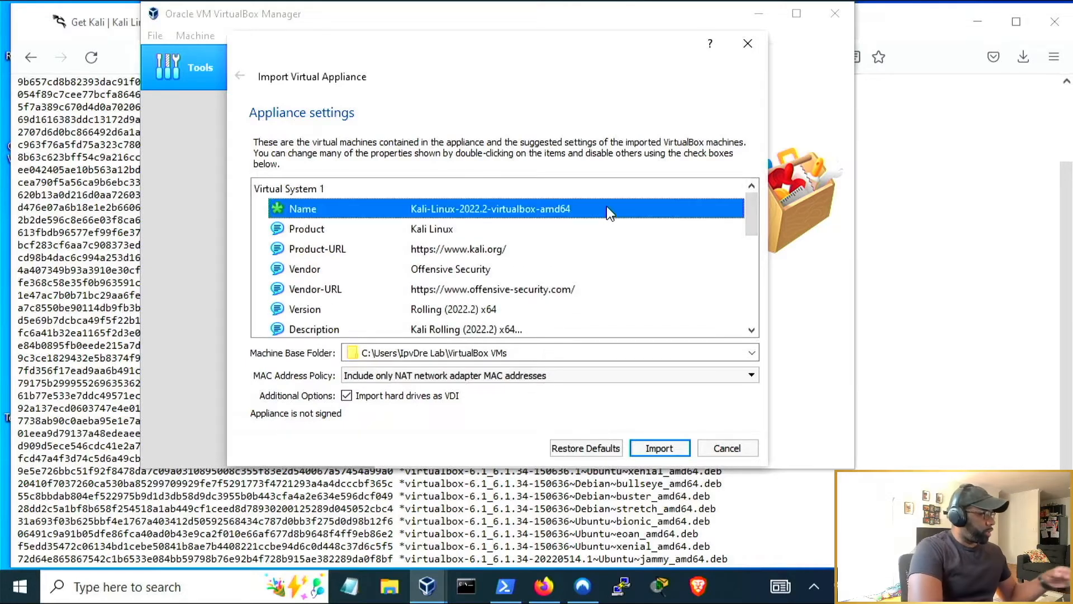
pyautogui.doubleClick(589, 209)
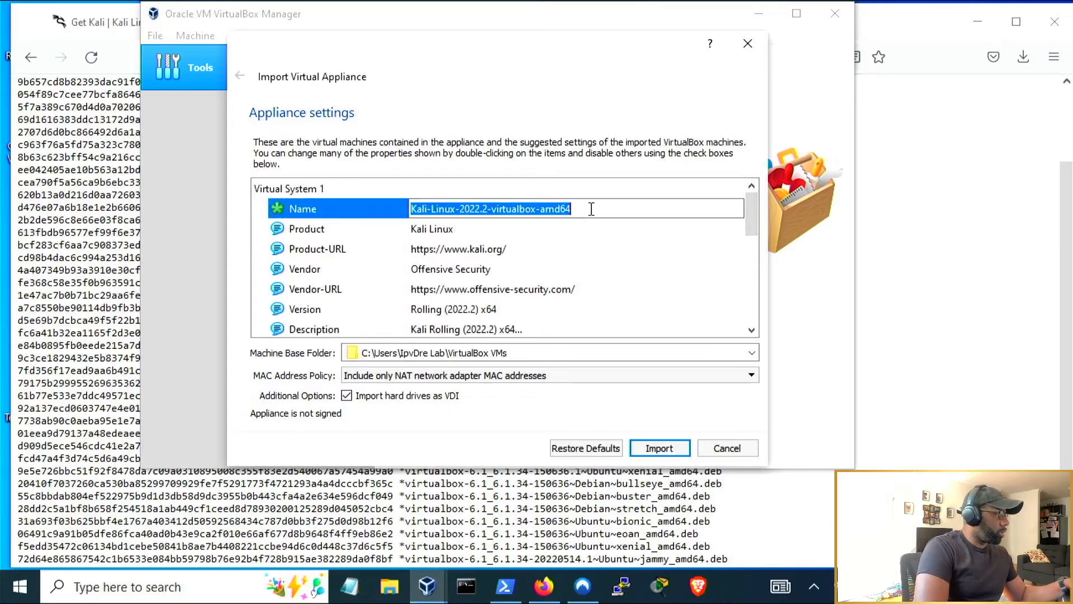
pyautogui.press('BackSpace')
pyautogui.write('Kali')
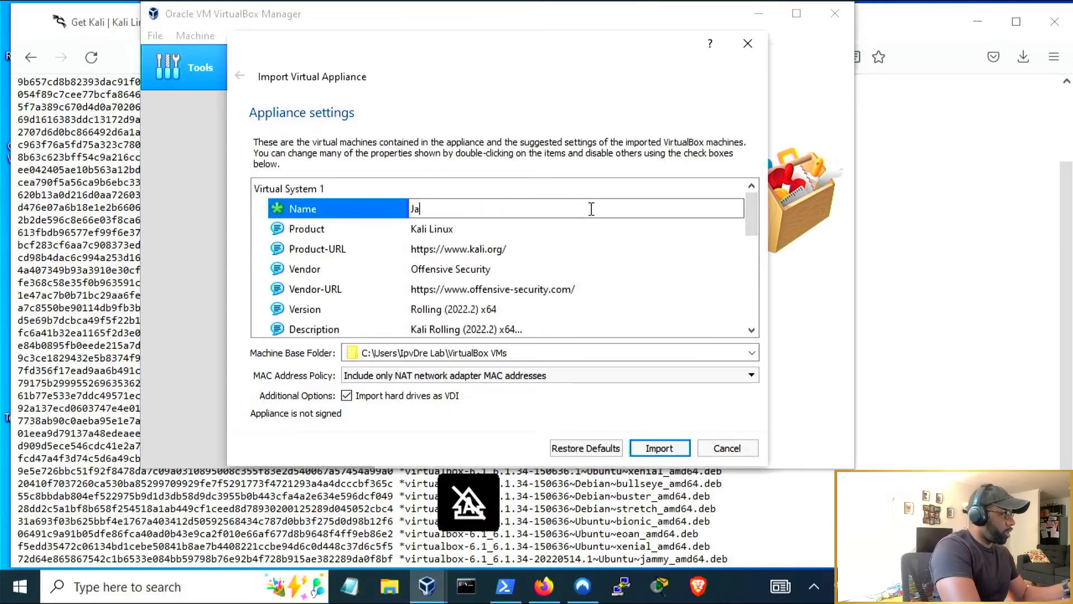
pyautogui.write('-Linux')
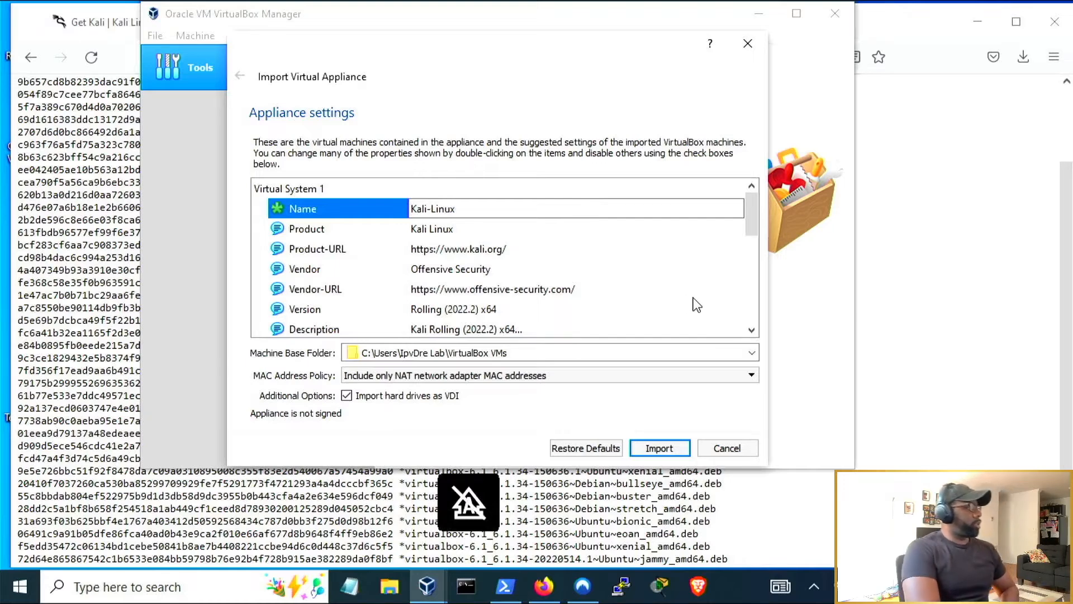
pyautogui.press('Return')
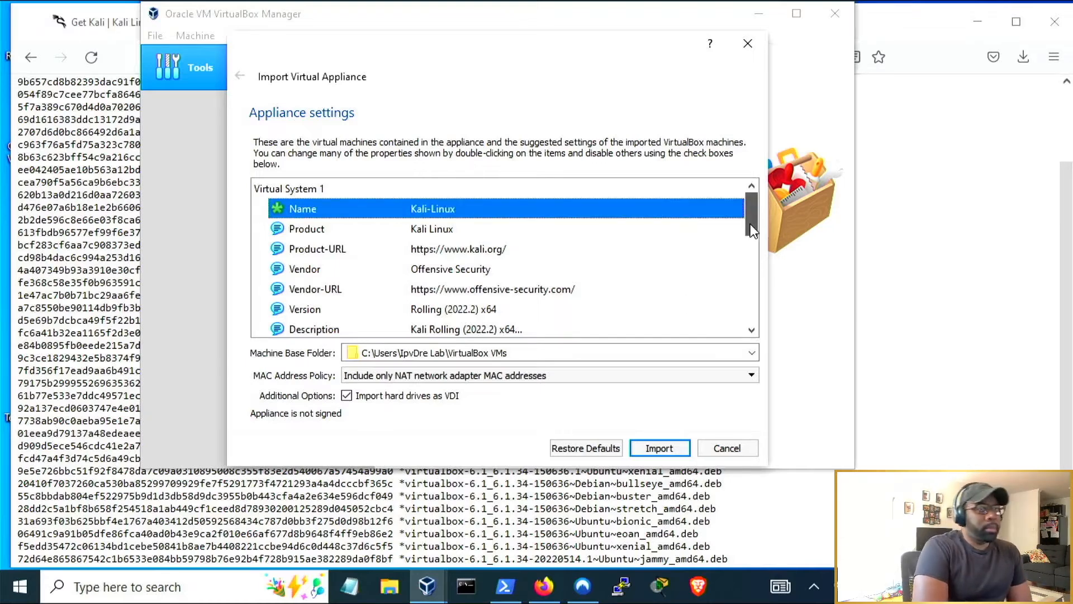
# Review the appliance's hardware settings, checking the CPU and RAM values without changing them.
pyautogui.moveTo(750, 226); pyautogui.dragTo(752, 254)
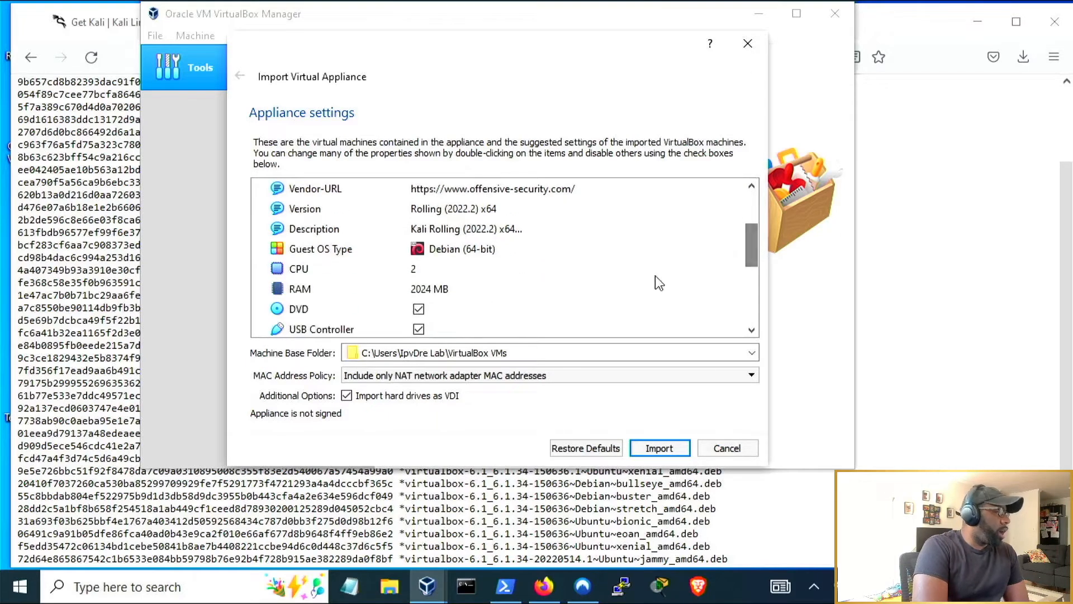
pyautogui.moveTo(450, 287)
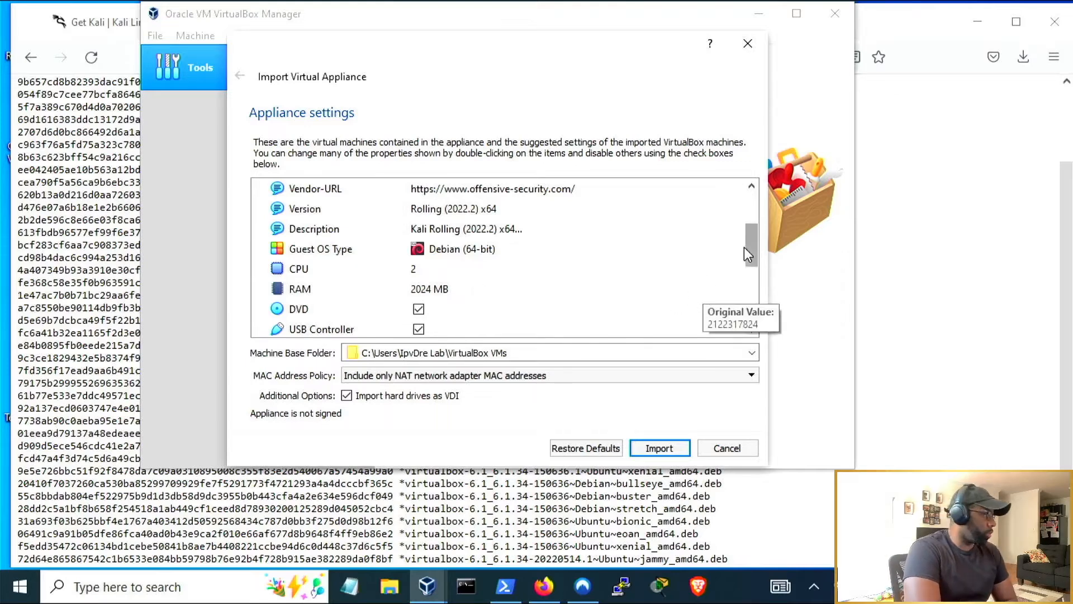
pyautogui.moveTo(750, 245); pyautogui.dragTo(750, 209)
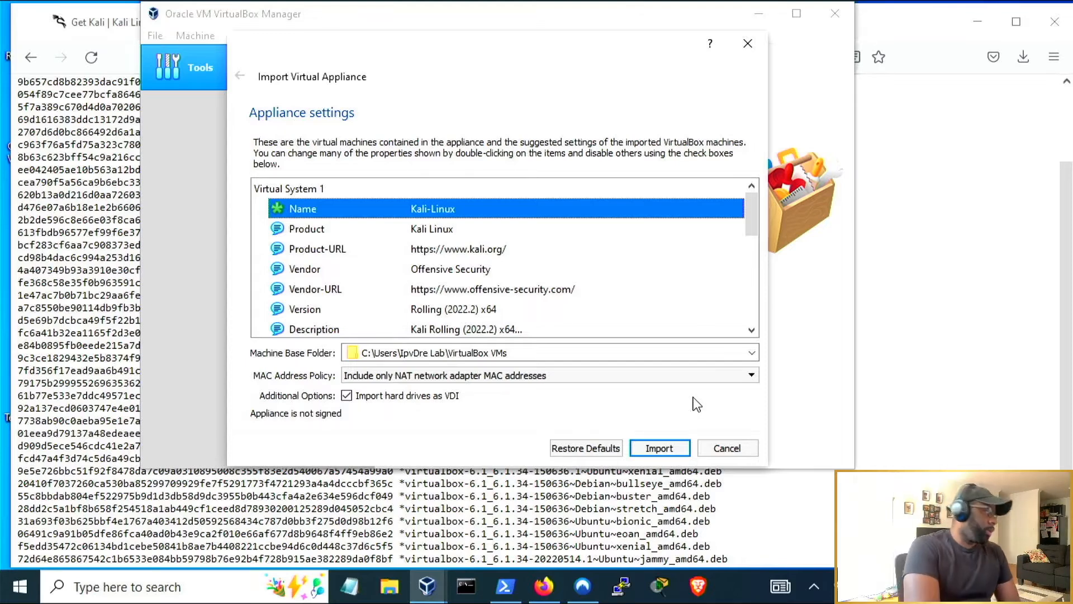
pyautogui.moveTo(754, 216); pyautogui.dragTo(753, 219)
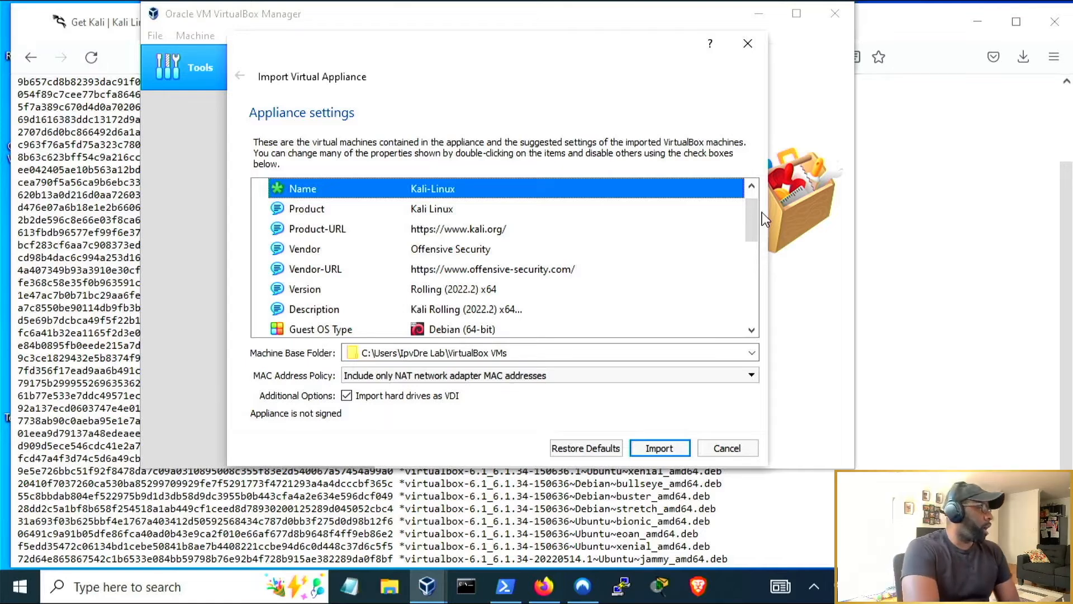
pyautogui.moveTo(748, 213); pyautogui.dragTo(750, 219)
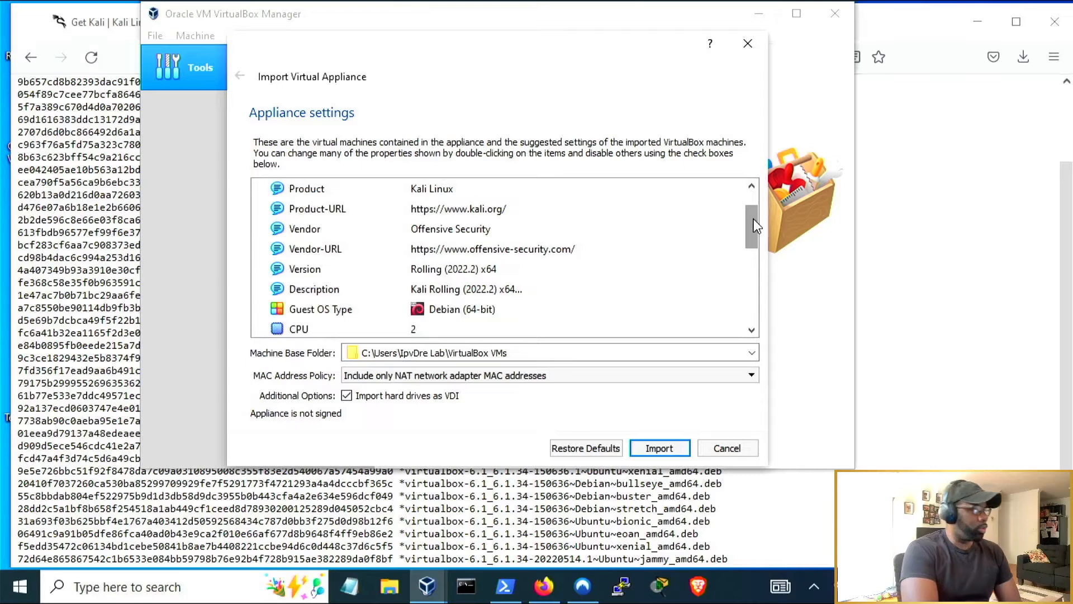
pyautogui.scroll(-3, 754, 219)
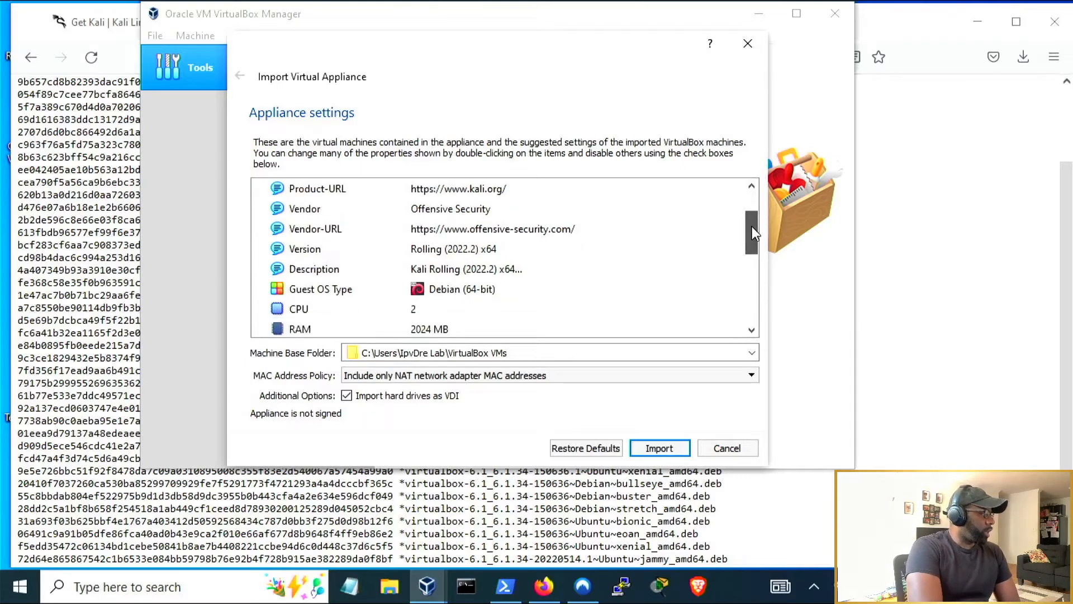
pyautogui.doubleClick(448, 271)
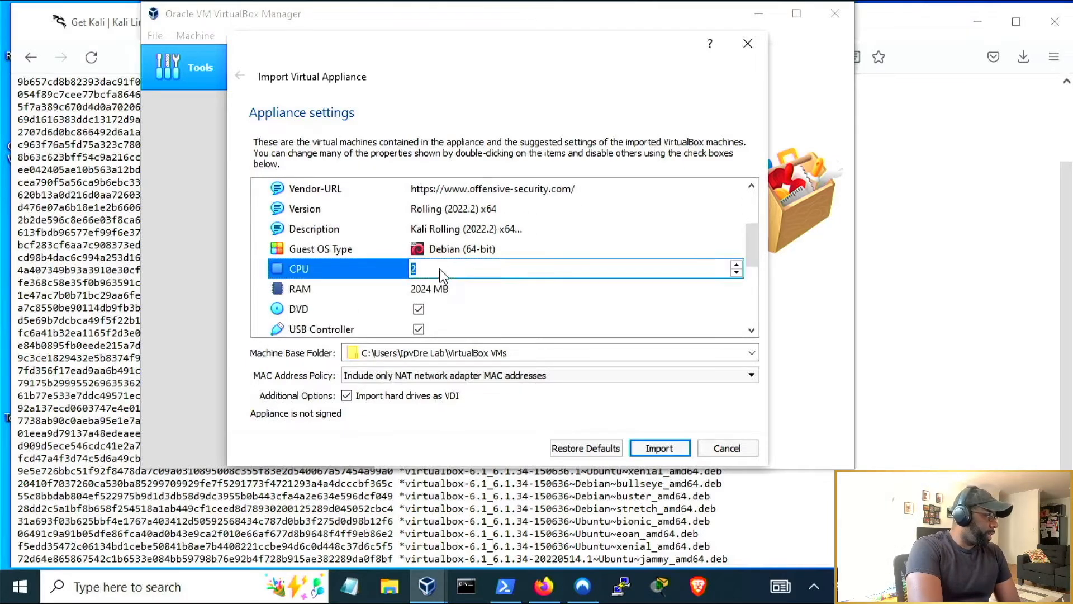
pyautogui.click(555, 294)
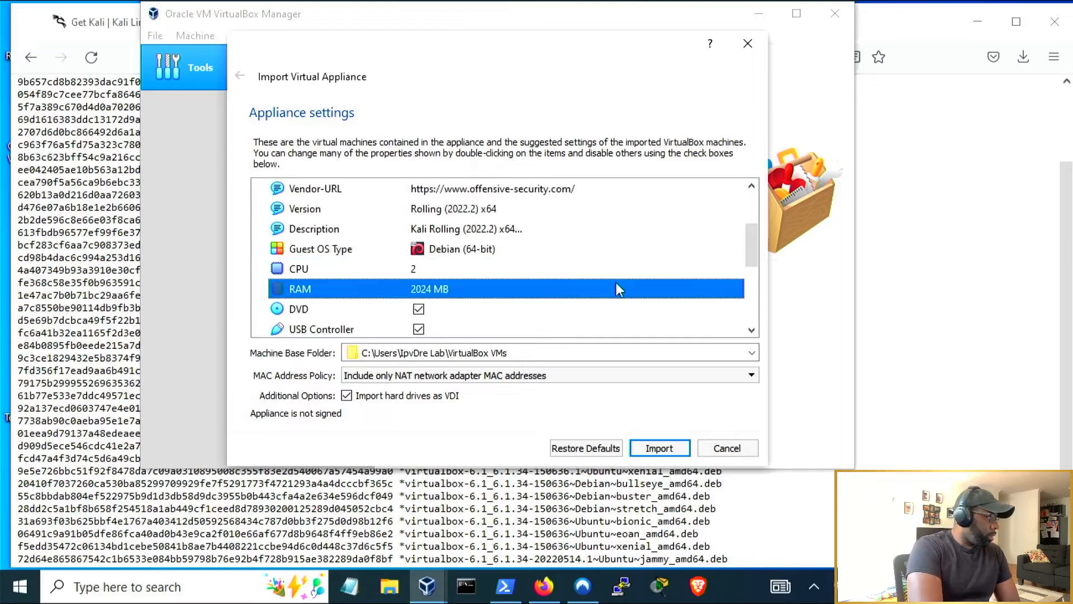
pyautogui.doubleClick(421, 289)
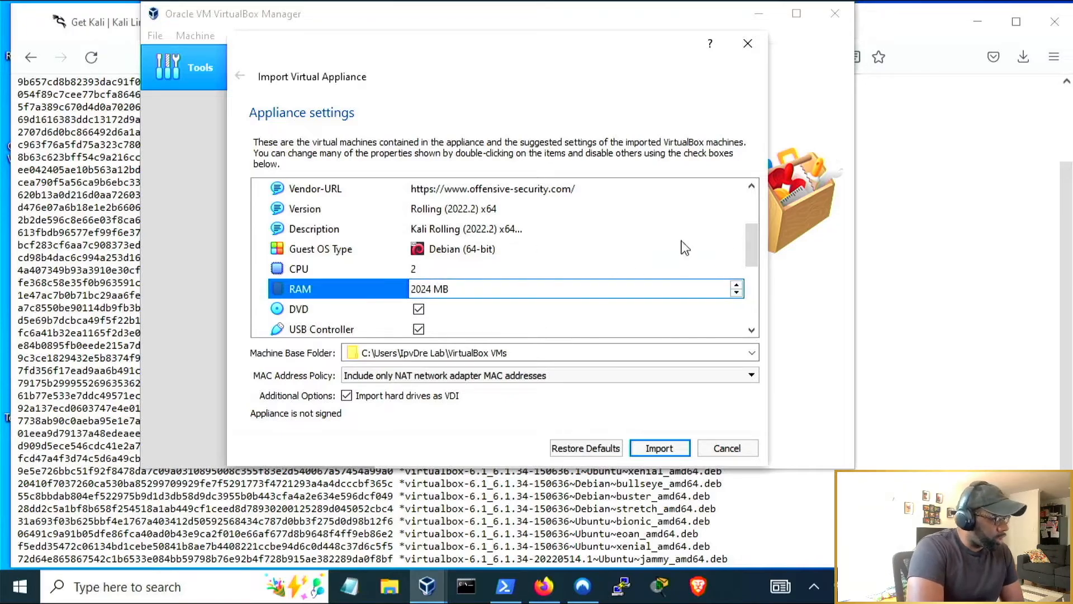
# Start importing the Kali-Linux appliance with its current settings and agree to the software license agreement.
pyautogui.moveTo(749, 247); pyautogui.dragTo(756, 309)
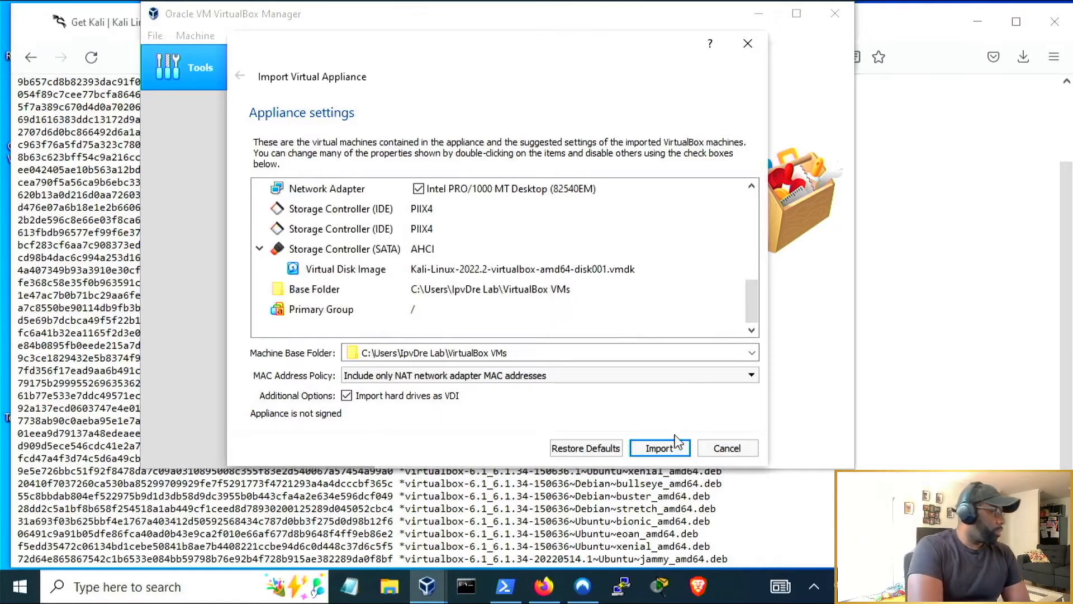
pyautogui.click(665, 450)
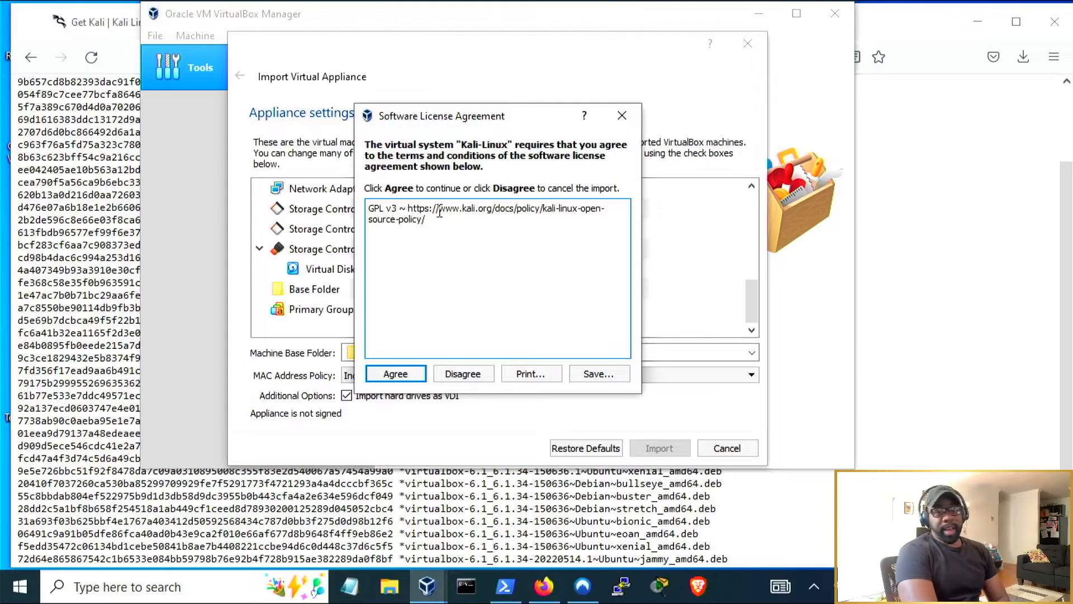
pyautogui.click(410, 375)
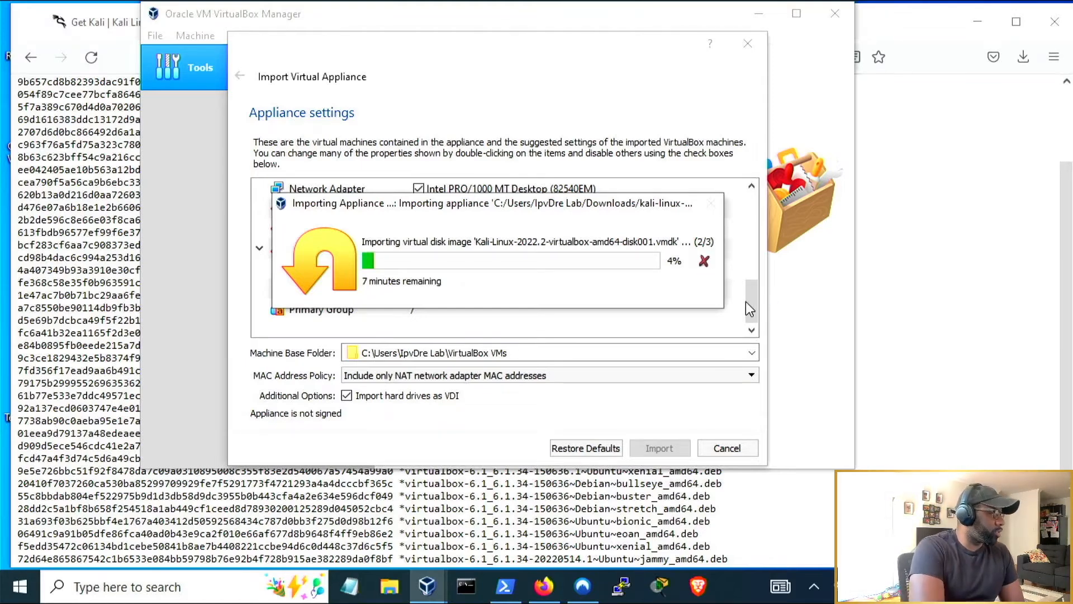
pyautogui.moveTo(595, 214); pyautogui.dragTo(580, 378)
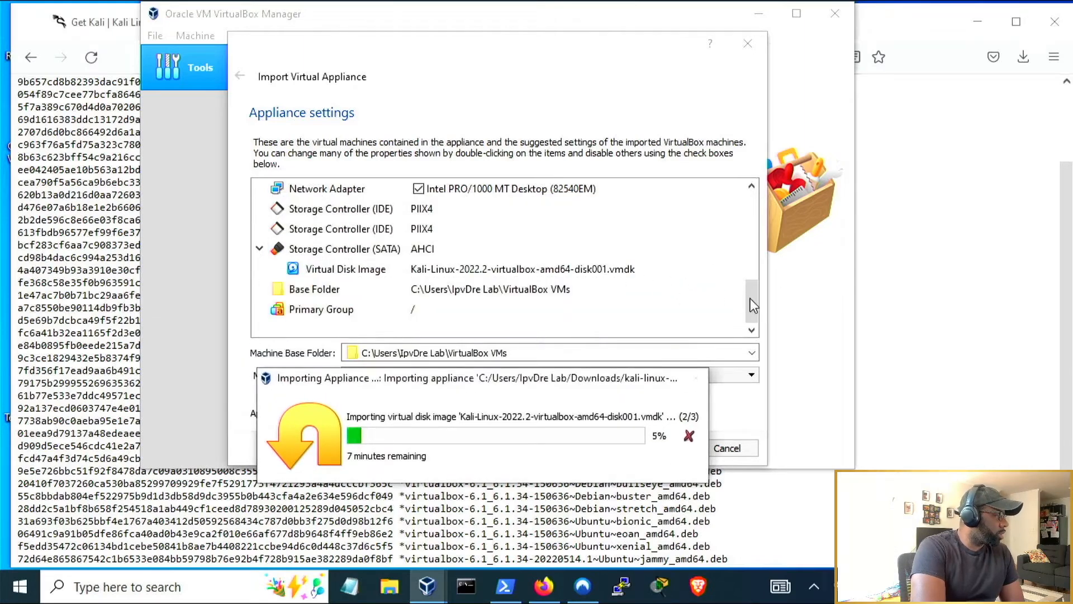
pyautogui.moveTo(597, 376); pyautogui.dragTo(641, 208)
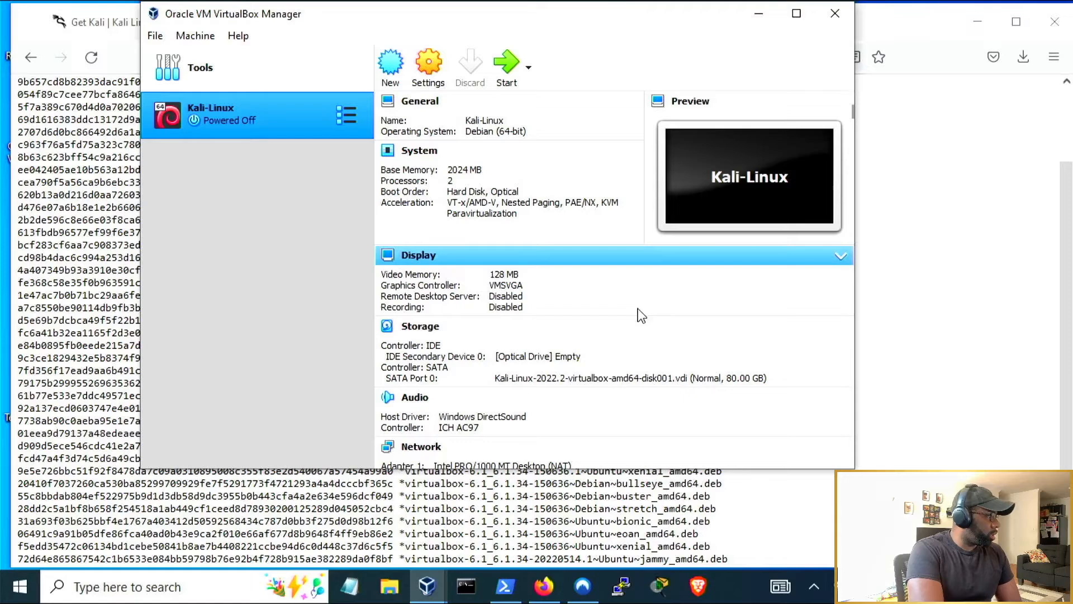
# Review the imported Kali-Linux machine's details, from system, display and storage through network, USB and description, collapsing the Storage section and widening the manager window.
pyautogui.scroll(-4, 637, 318)
pyautogui.scroll(-2, 636, 332)
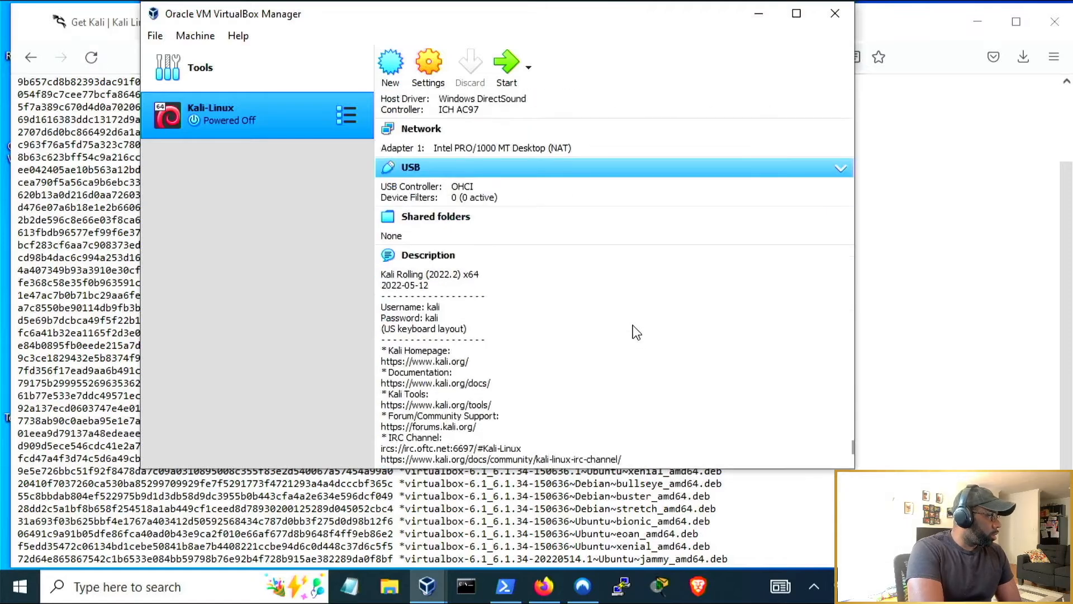
pyautogui.scroll(6, 642, 333)
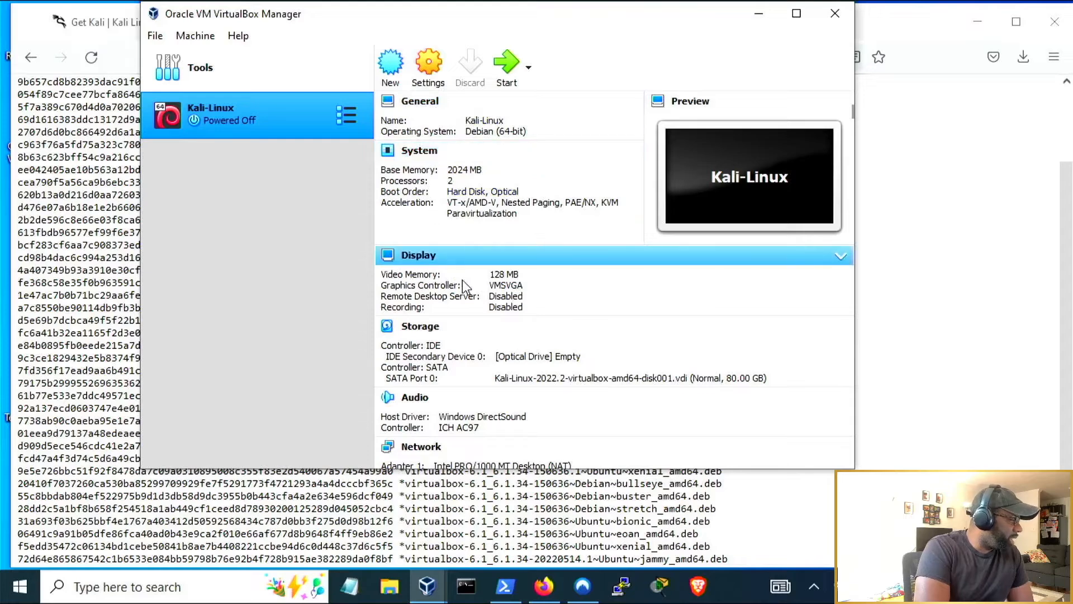
pyautogui.click(631, 151)
pyautogui.click(631, 151)
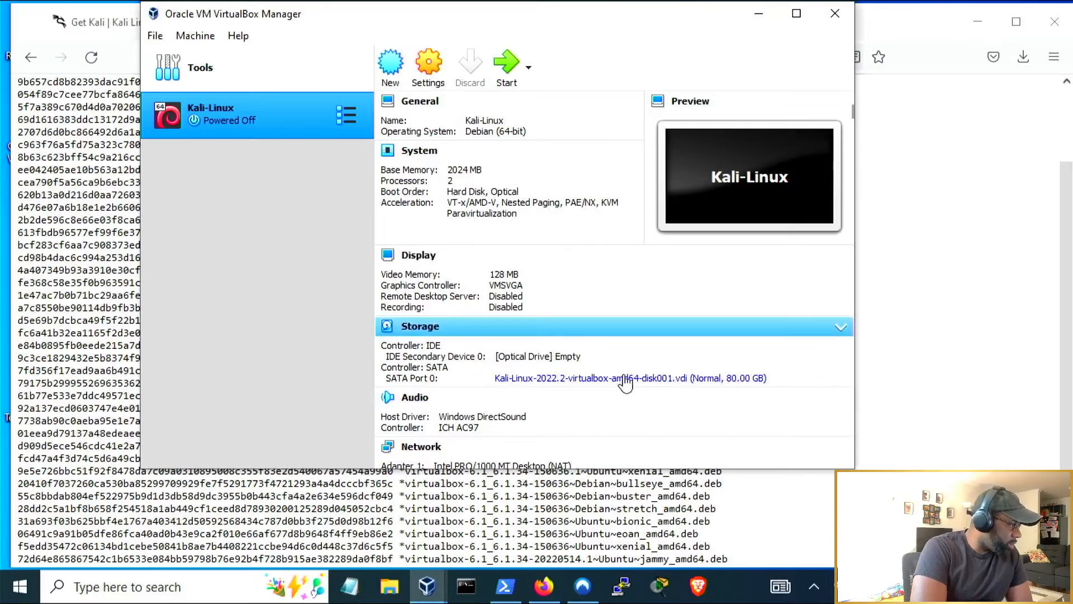
pyautogui.click(743, 381)
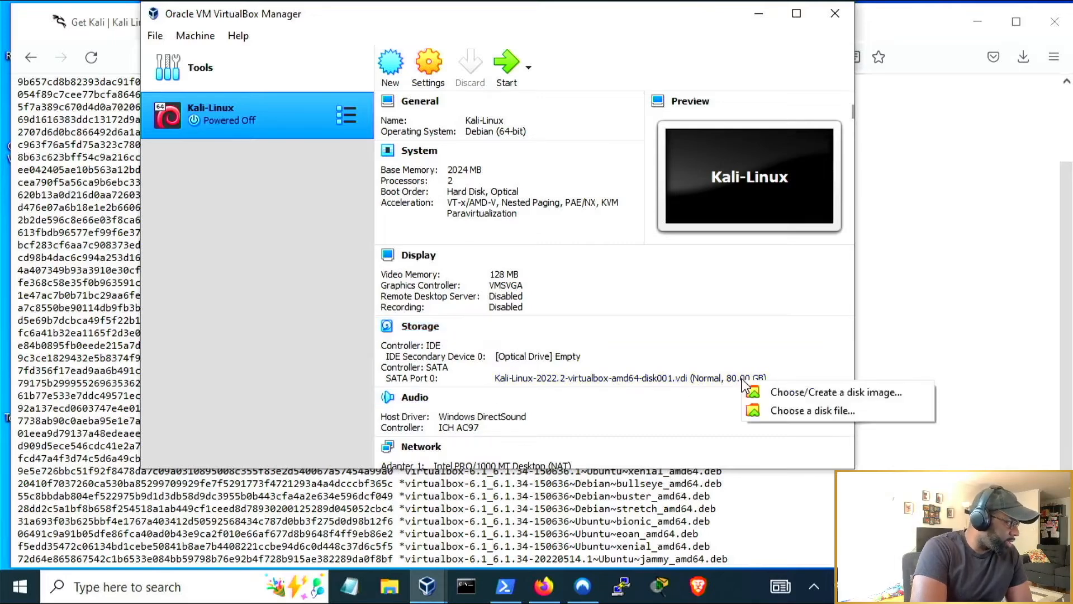
pyautogui.click(702, 366)
pyautogui.click(476, 329)
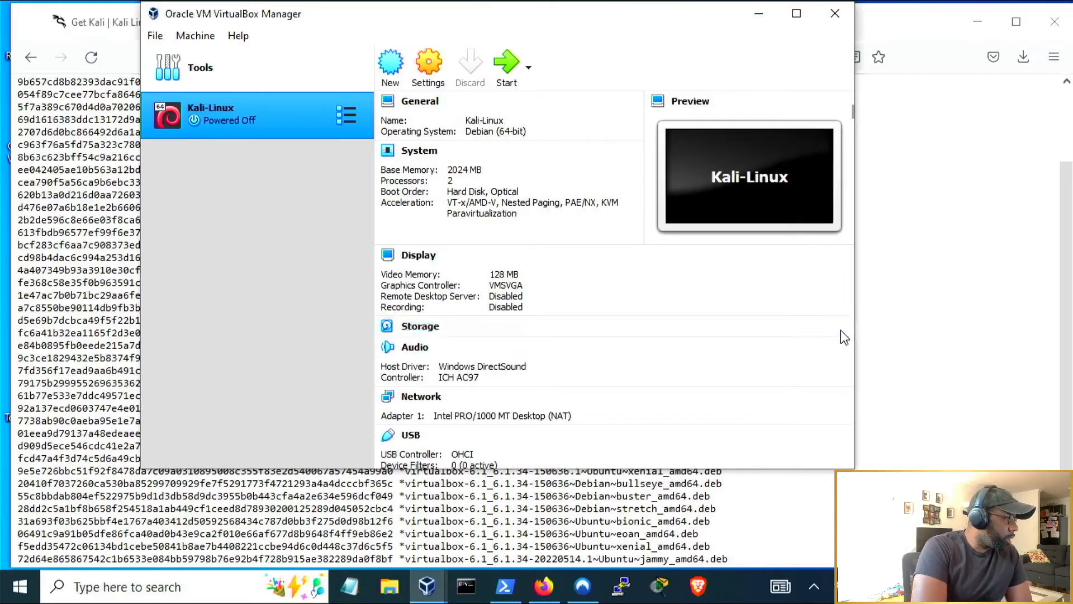
pyautogui.scroll(-3, 841, 330)
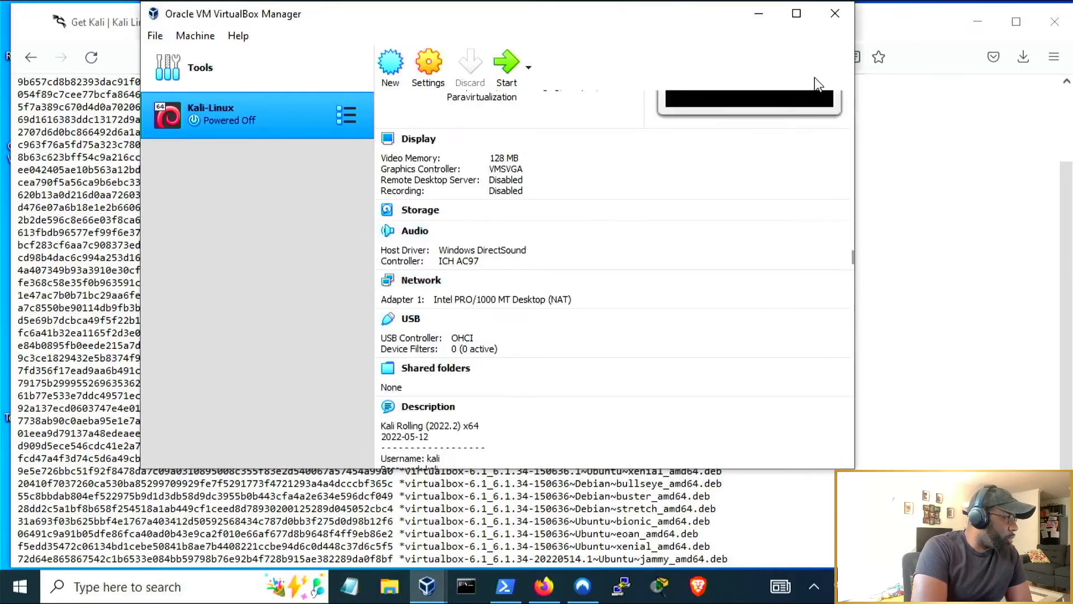
pyautogui.moveTo(855, 64); pyautogui.dragTo(908, 66)
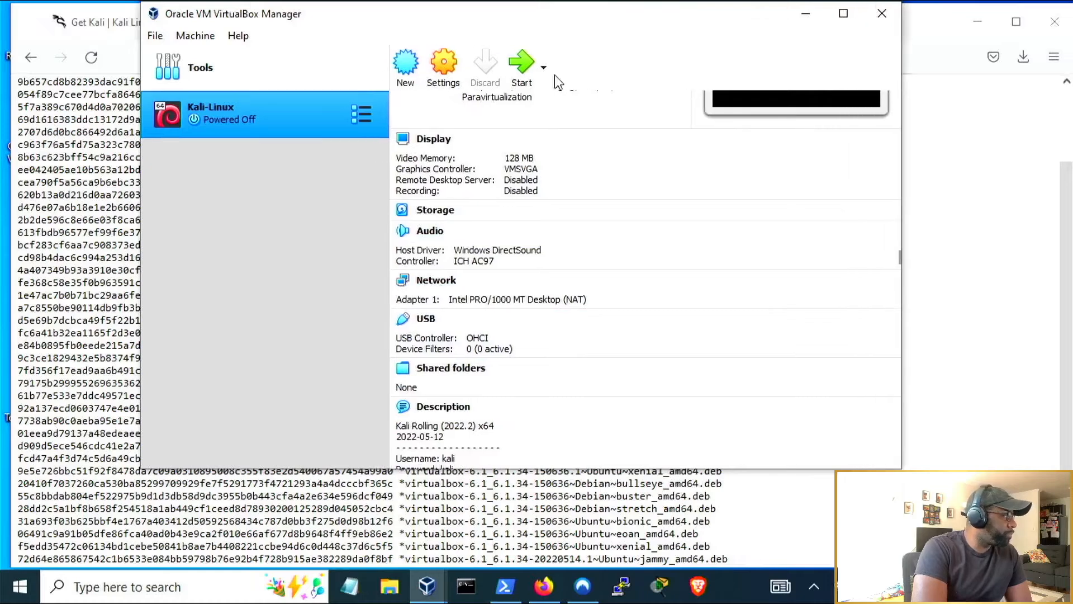
# Start the Kali-Linux virtual machine, dismiss the keyboard capture notice, and let it capture input at the Kali GNU/Linux boot entry.
pyautogui.doubleClick(257, 115)
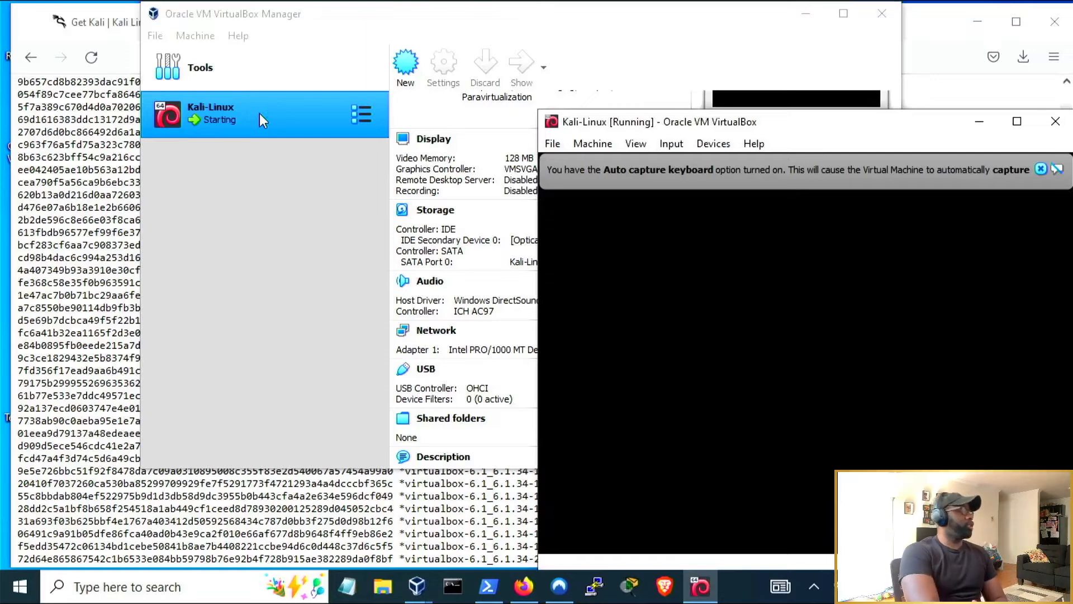
pyautogui.moveTo(806, 119); pyautogui.dragTo(535, 55)
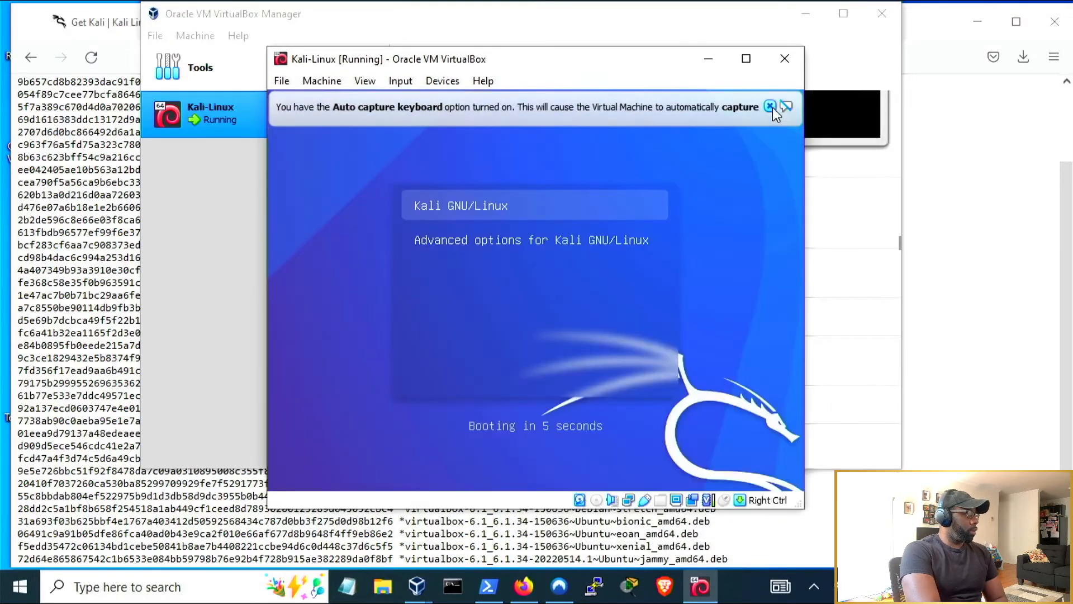
pyautogui.click(770, 107)
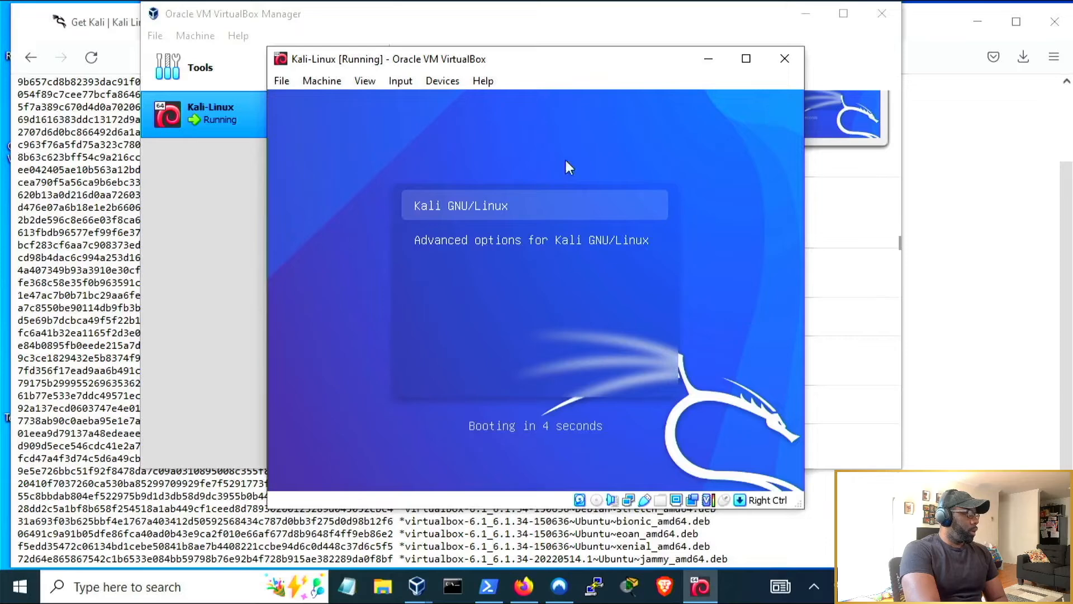
pyautogui.click(479, 202)
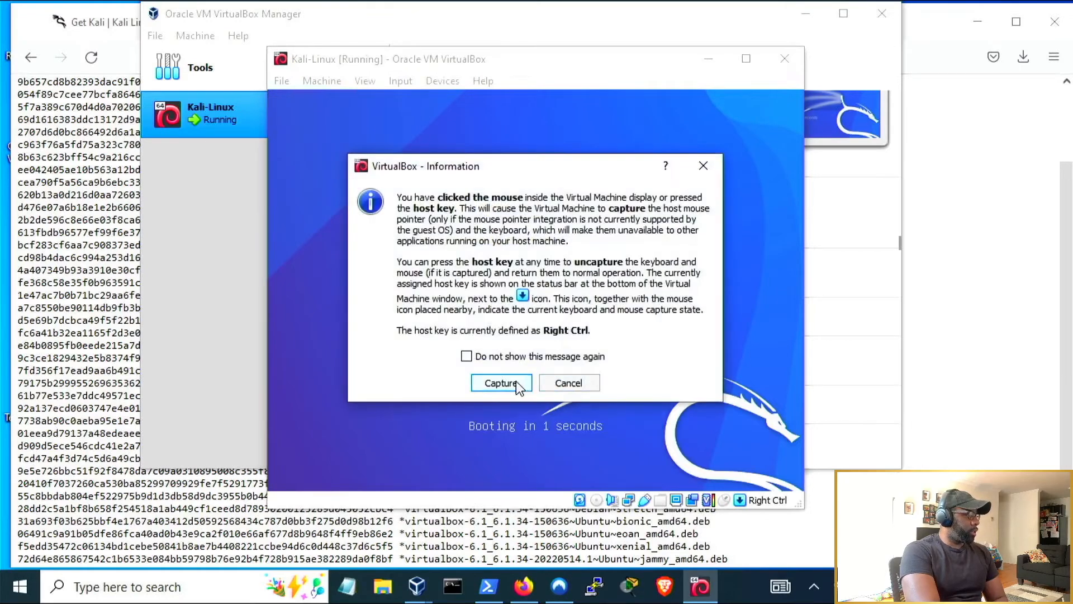
pyautogui.click(519, 385)
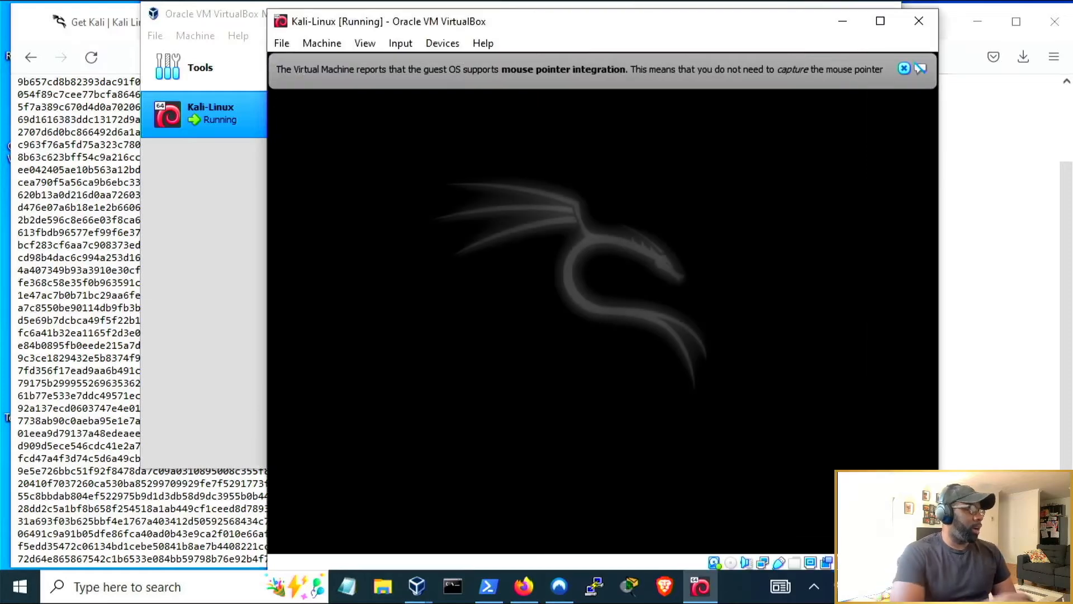
# Dismiss the mouse integration notice and log in to the Kali desktop as kali with the account password.
pyautogui.click(904, 68)
pyautogui.moveTo(711, 28); pyautogui.dragTo(634, 31)
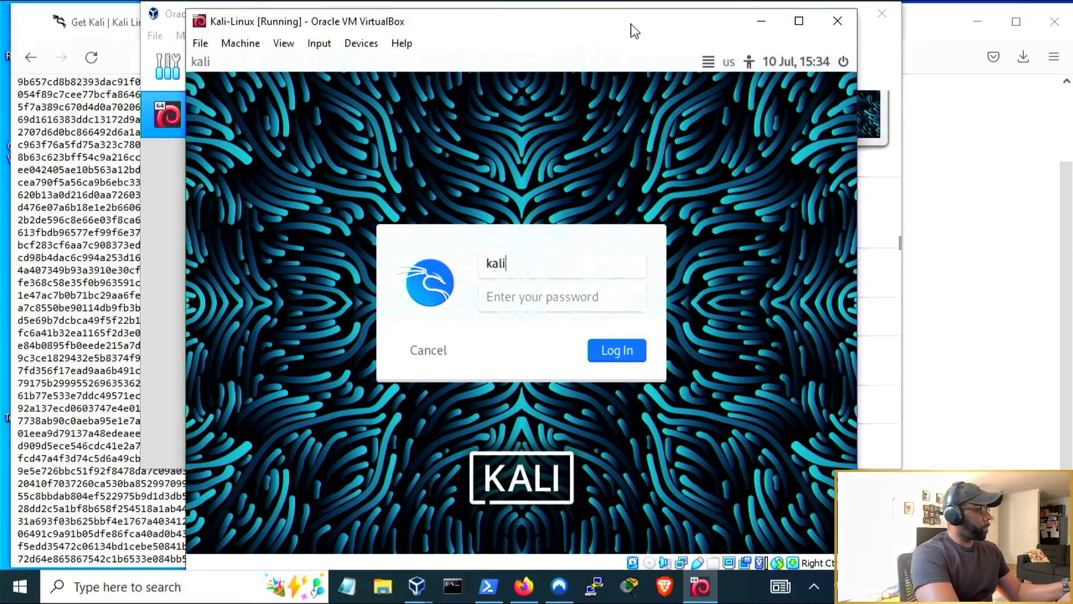
pyautogui.press('Tab')
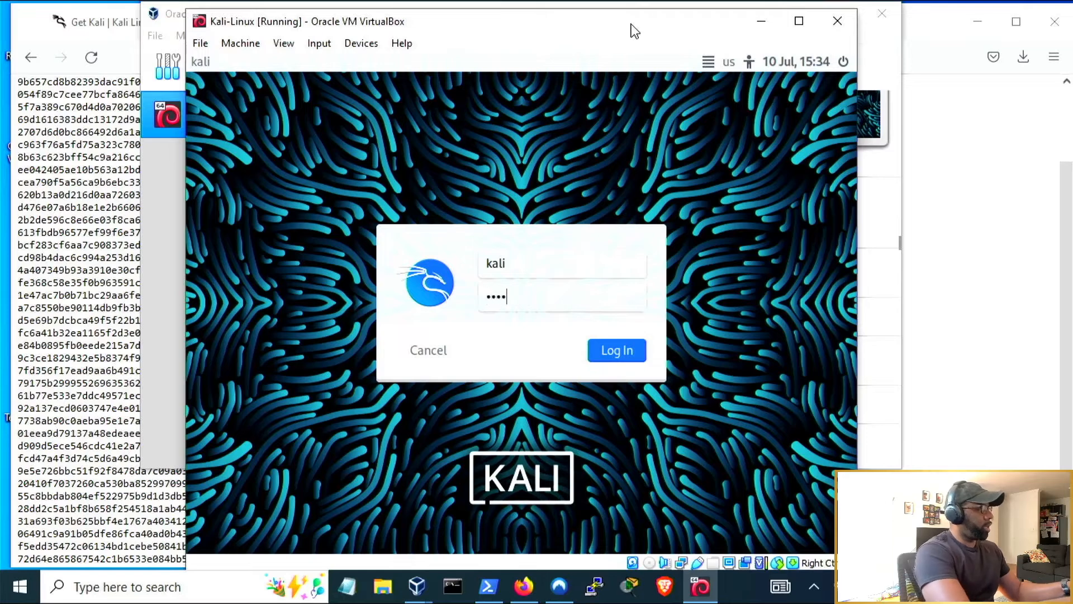
pyautogui.press('Return')
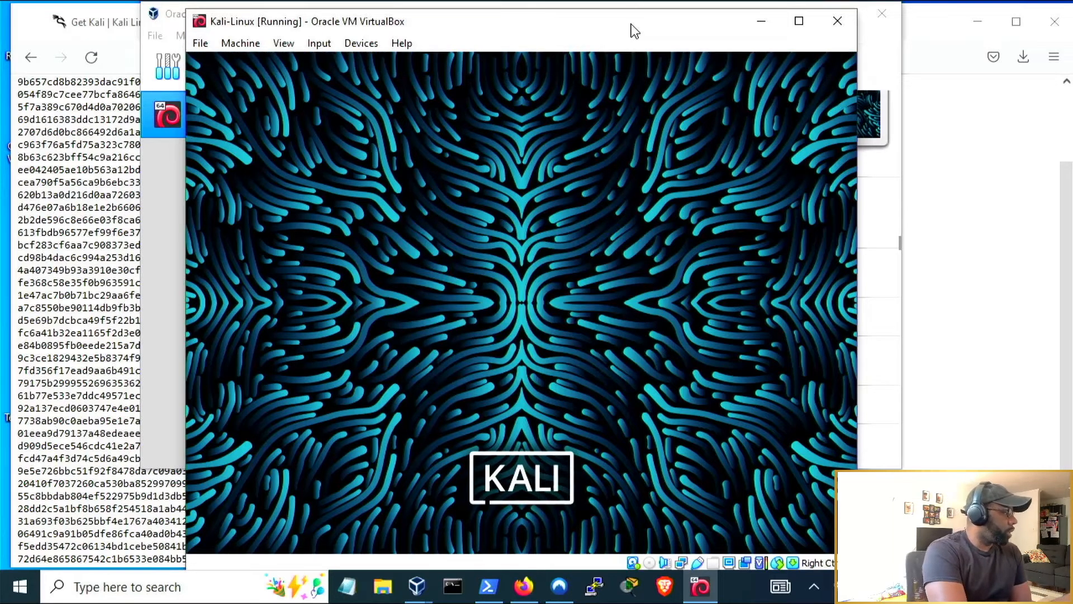
pyautogui.moveTo(612, 36)
pyautogui.mouseDown()
pyautogui.moveTo(623, 30)
pyautogui.moveTo(600, 39)
pyautogui.mouseUp()
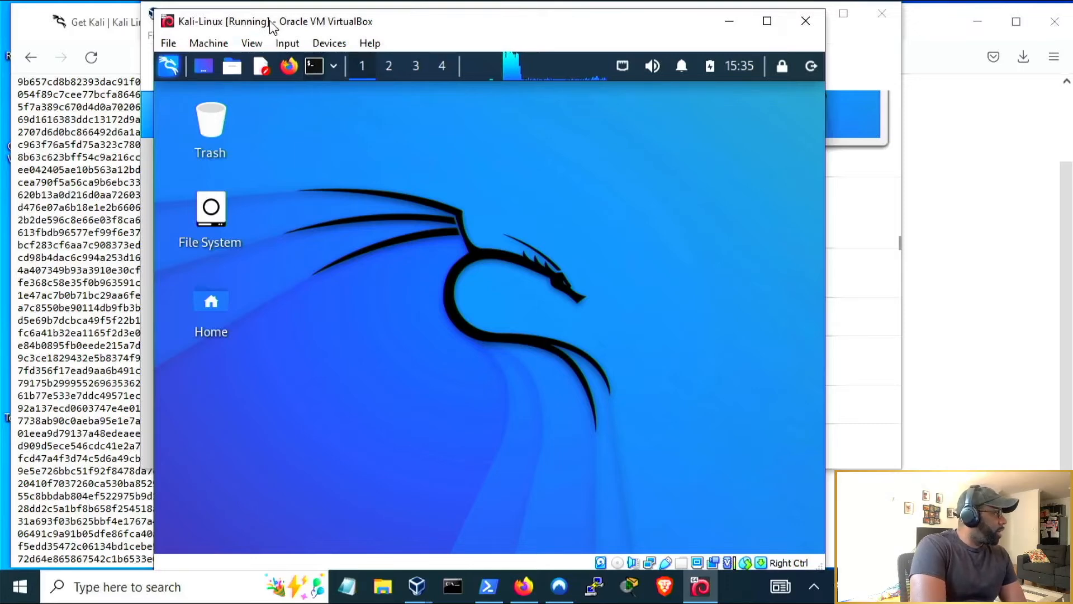
# Open a terminal in Kali and change the kali account's password with passwd, entering the current password and the new password twice.
pyautogui.click(322, 74)
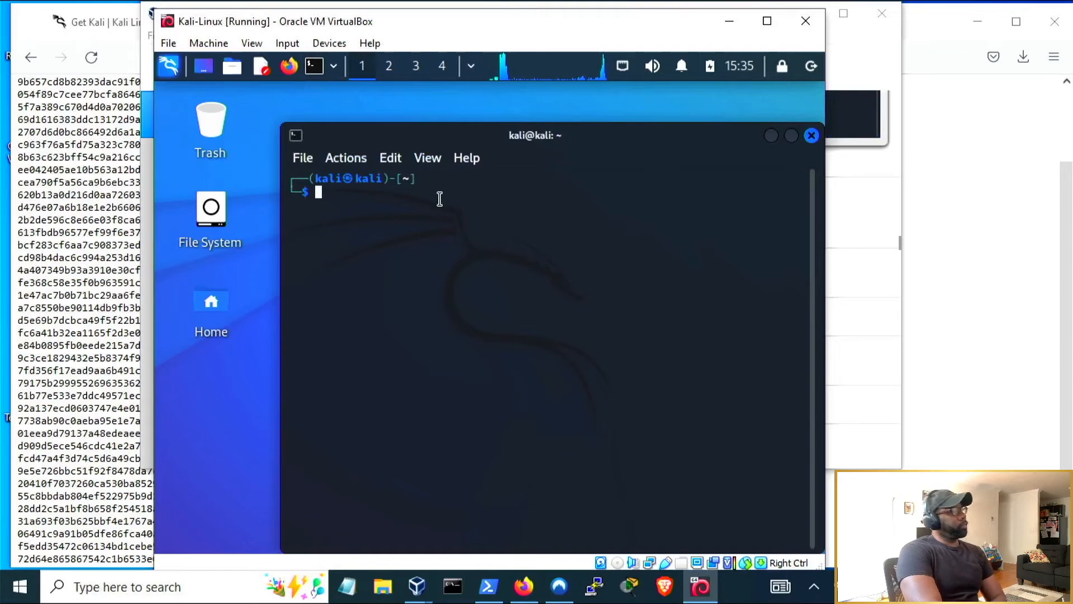
pyautogui.write('passwd')
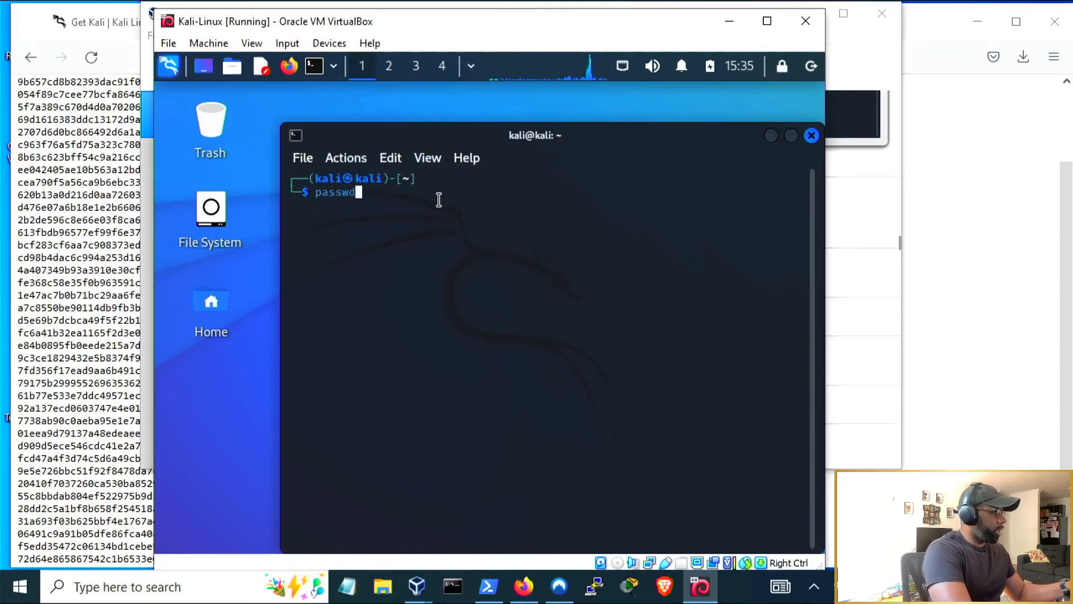
pyautogui.press('Return')
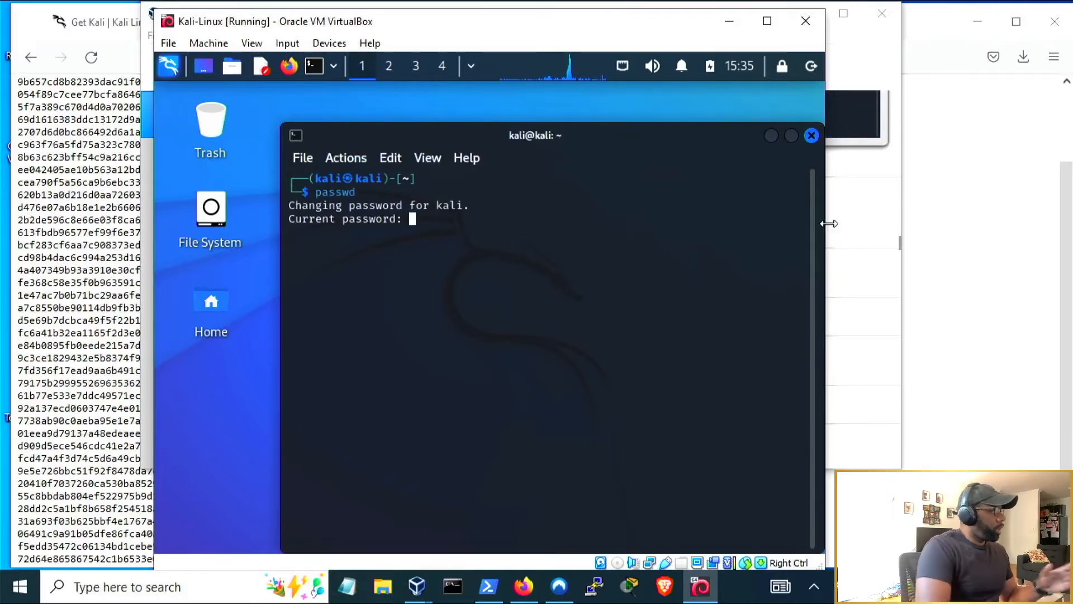
pyautogui.moveTo(288, 206); pyautogui.dragTo(472, 208)
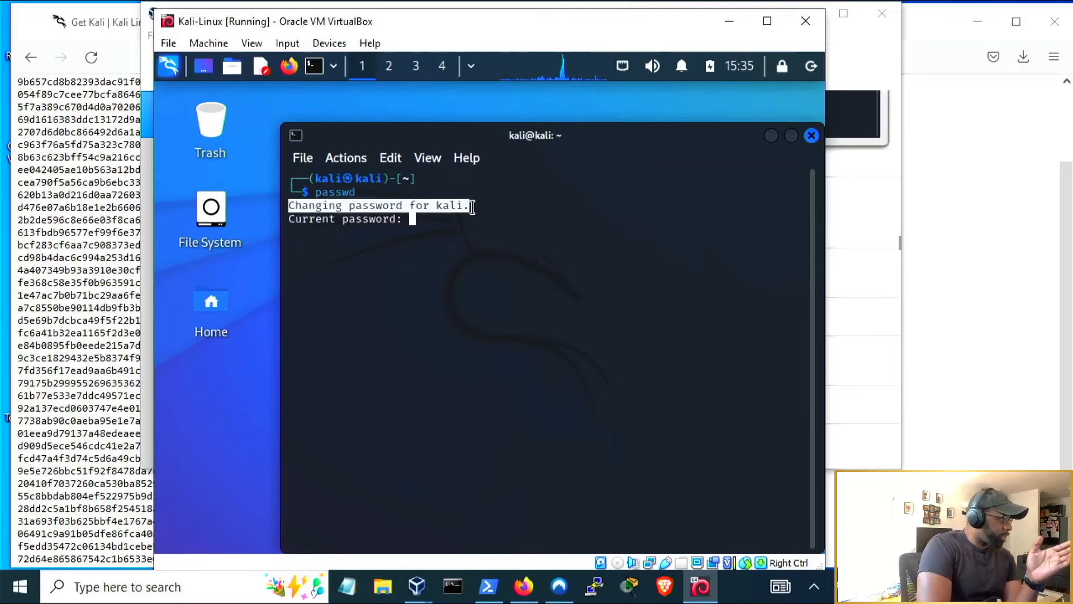
pyautogui.click(437, 219)
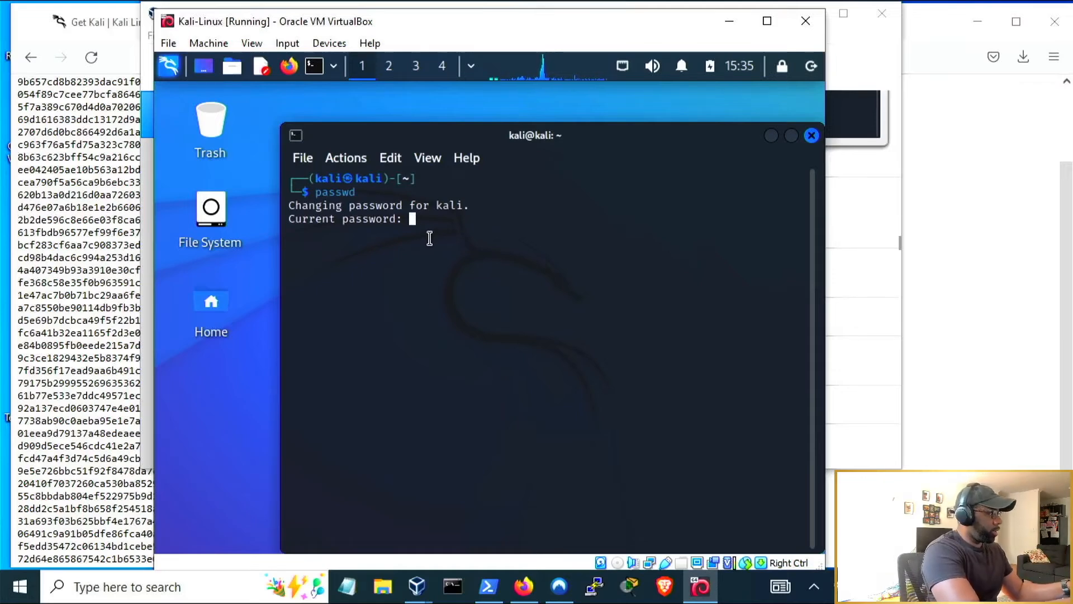
pyautogui.press('Return')
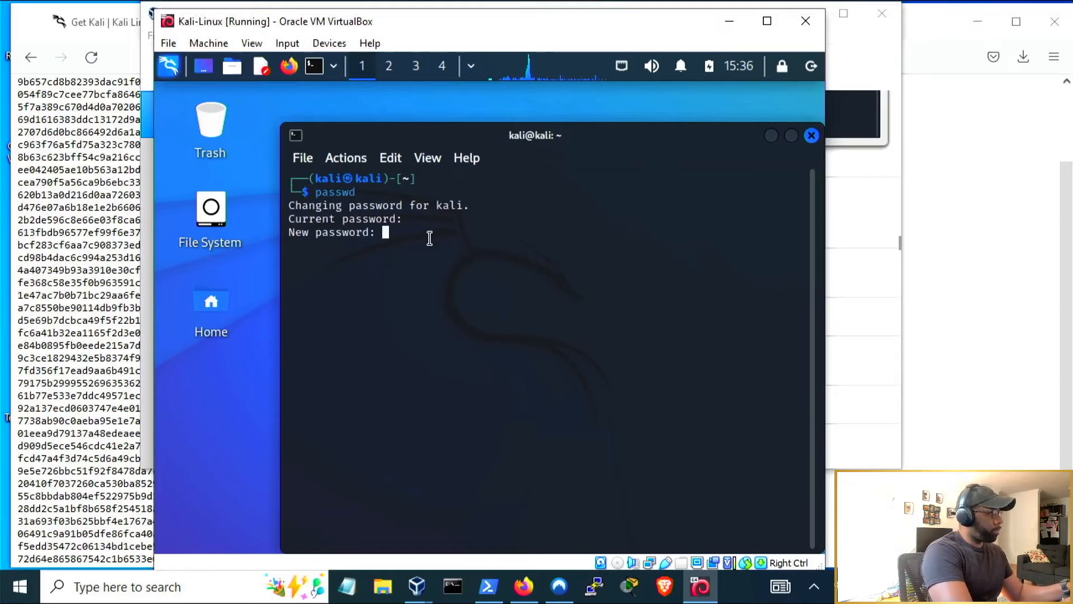
pyautogui.press('capslock')
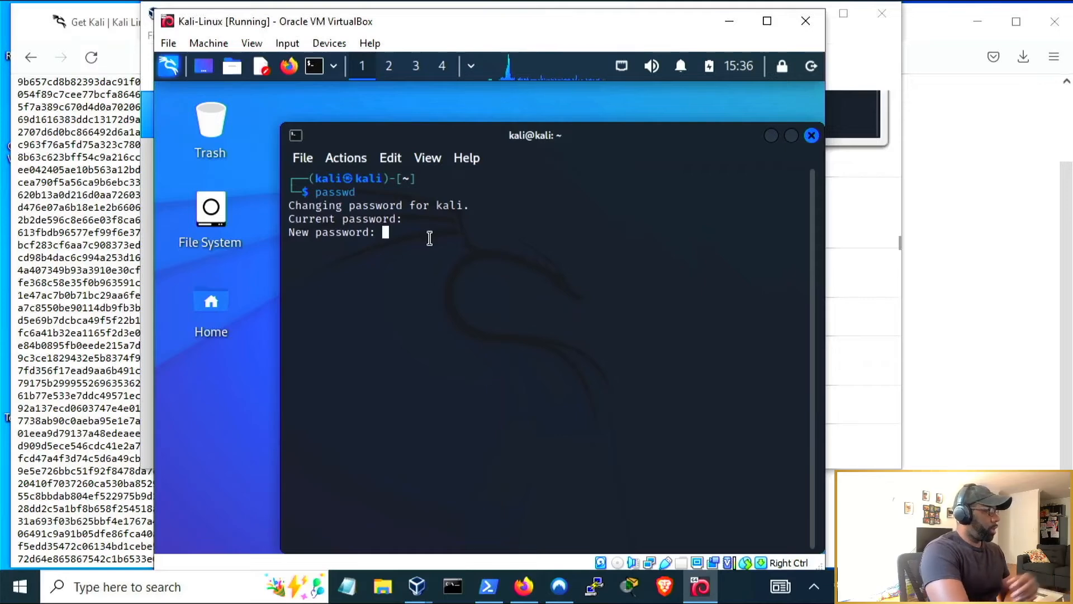
pyautogui.press('Return')
pyautogui.press('capslock')
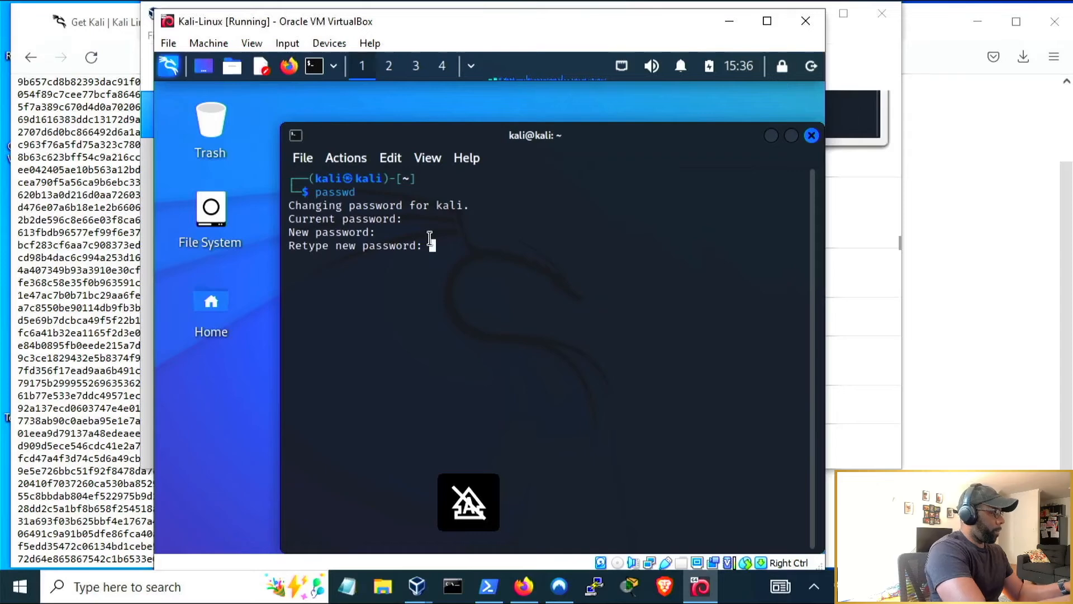
pyautogui.press('Return')
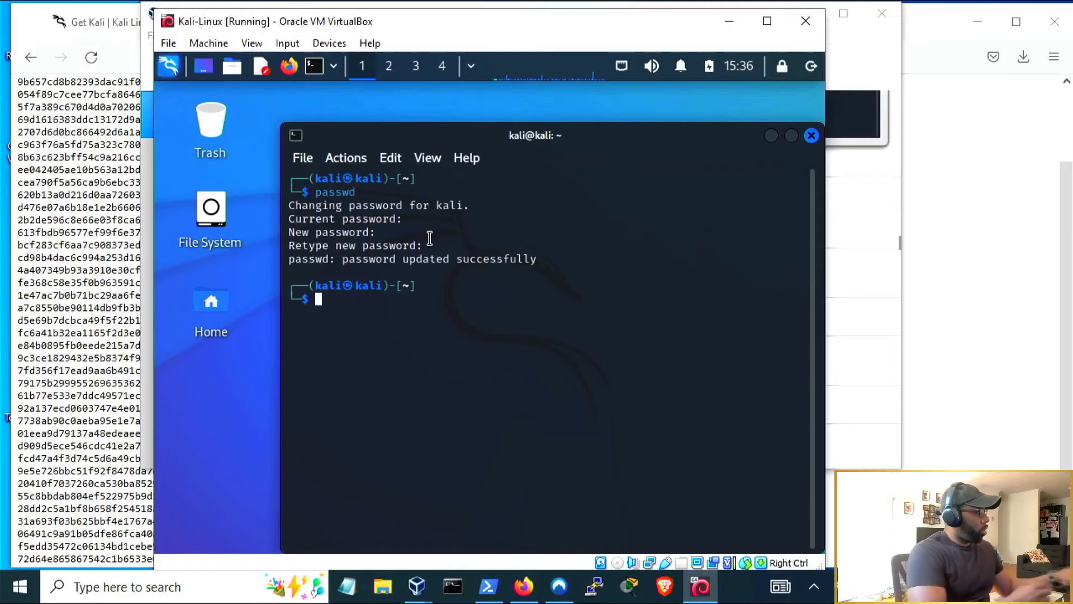
# Update the package lists with sudo apt-get update, authenticating with the kali account password.
pyautogui.write('sudo ')
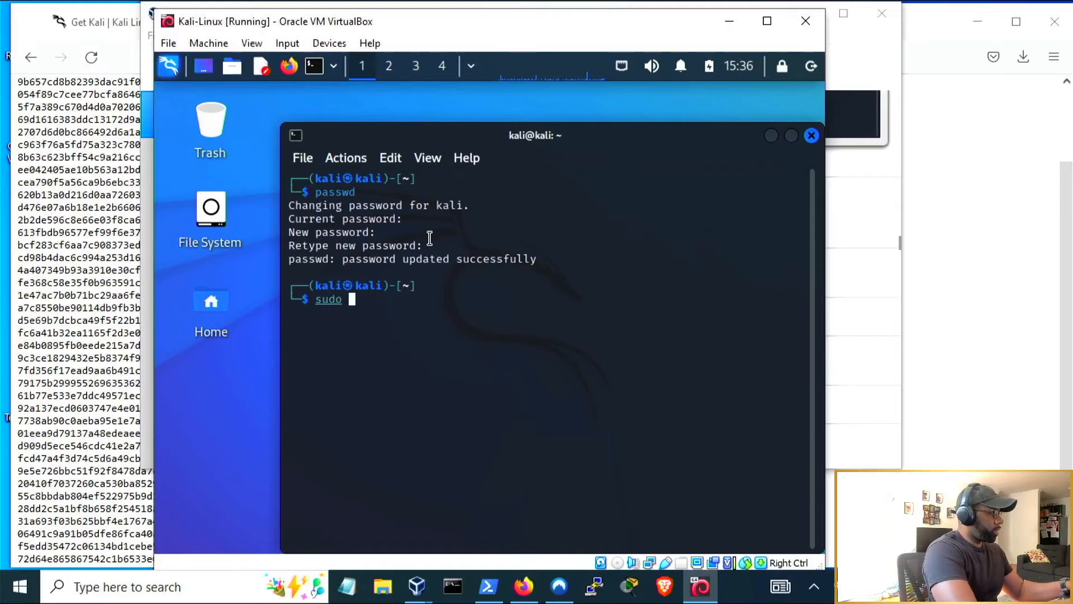
pyautogui.write('apt-get u')
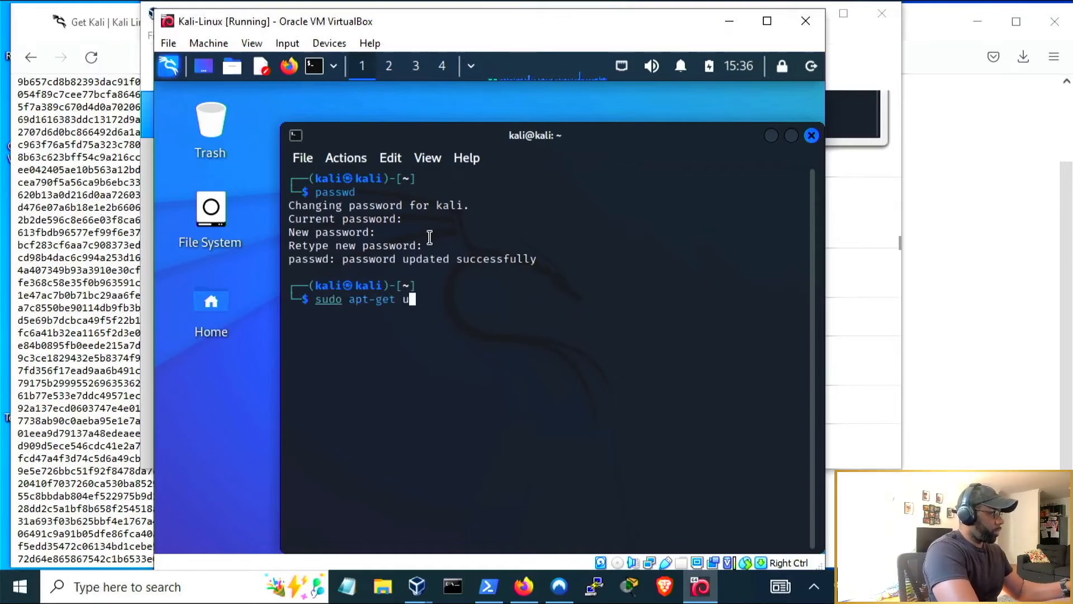
pyautogui.write('pdate')
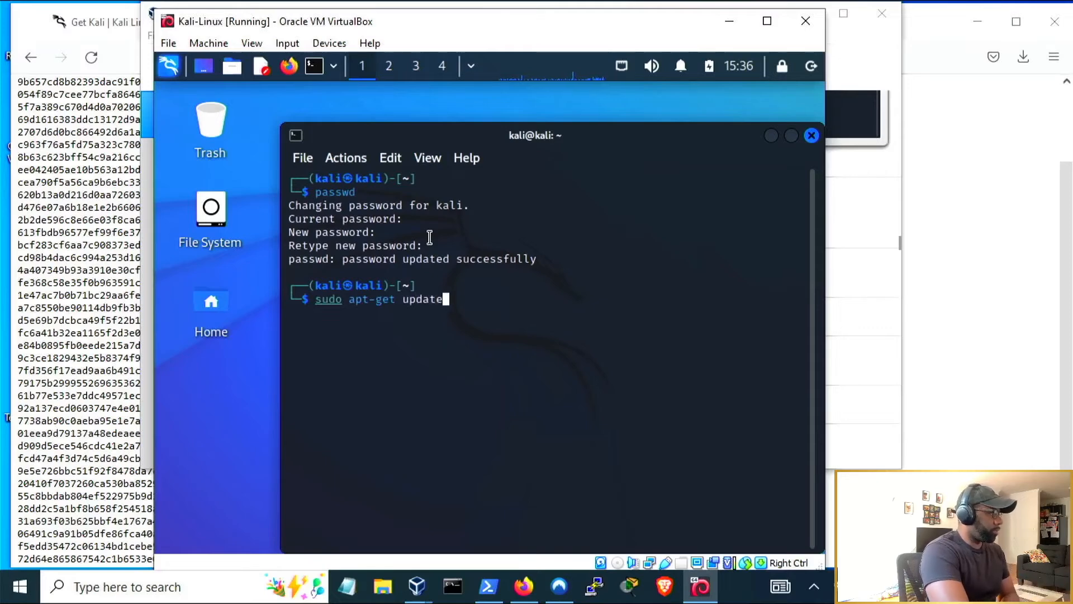
pyautogui.press('Return')
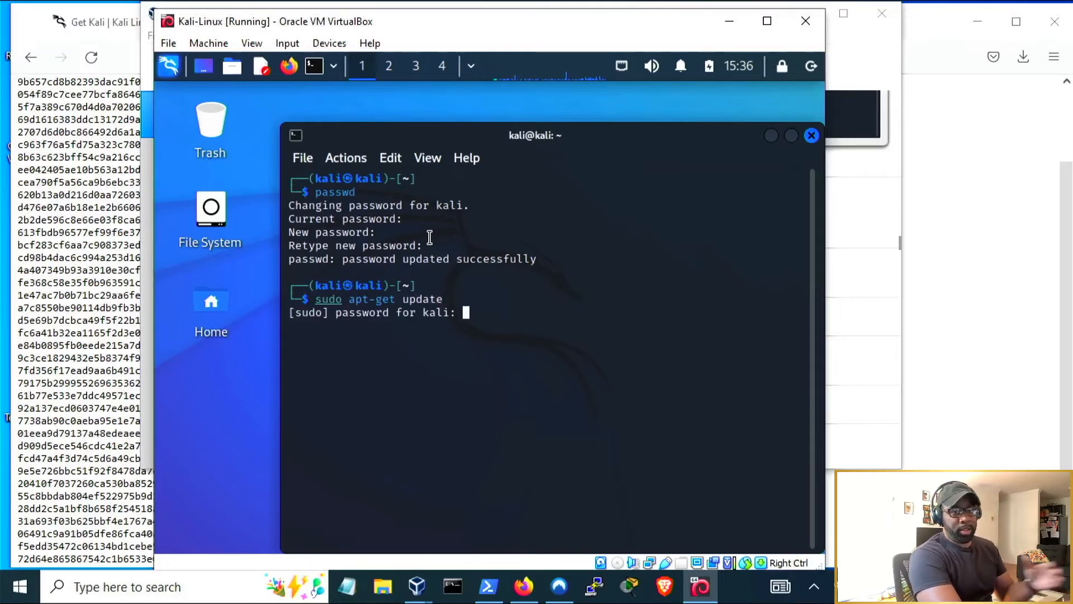
pyautogui.press('capslock')
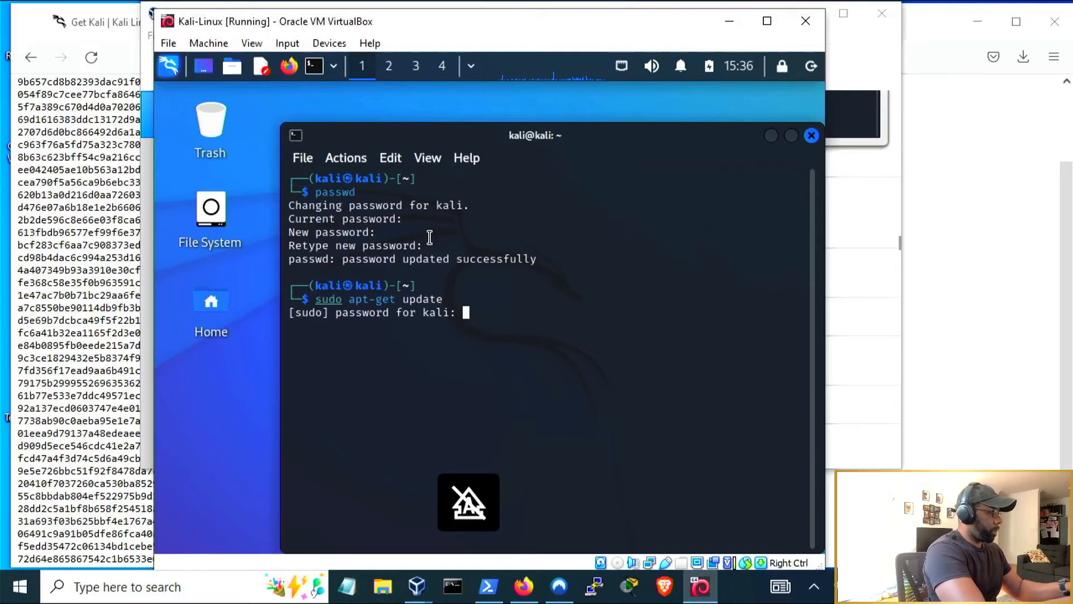
pyautogui.press('Return')
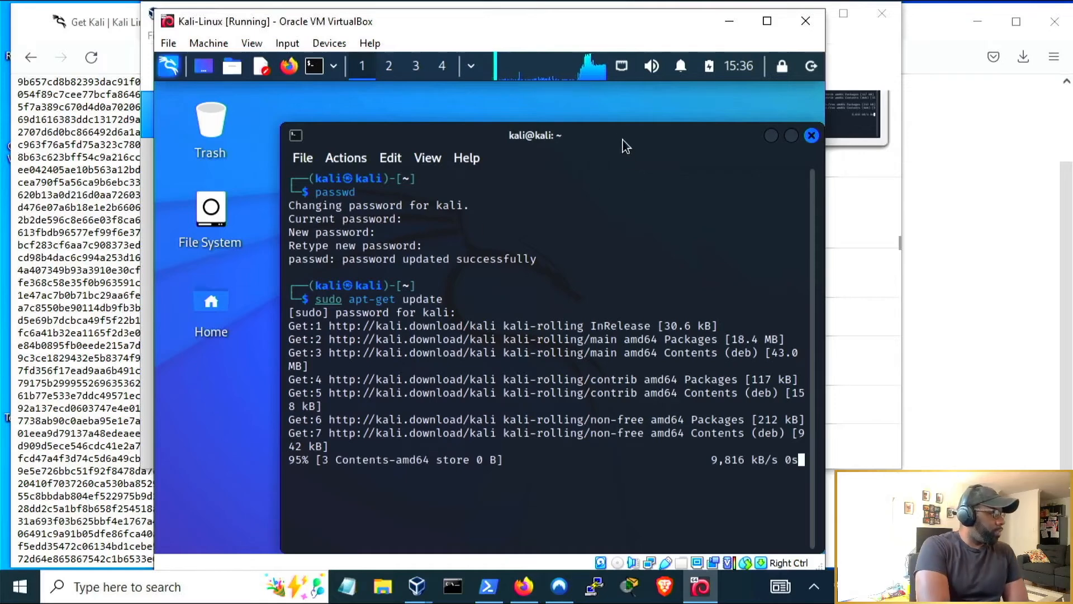
pyautogui.moveTo(620, 132); pyautogui.dragTo(581, 112)
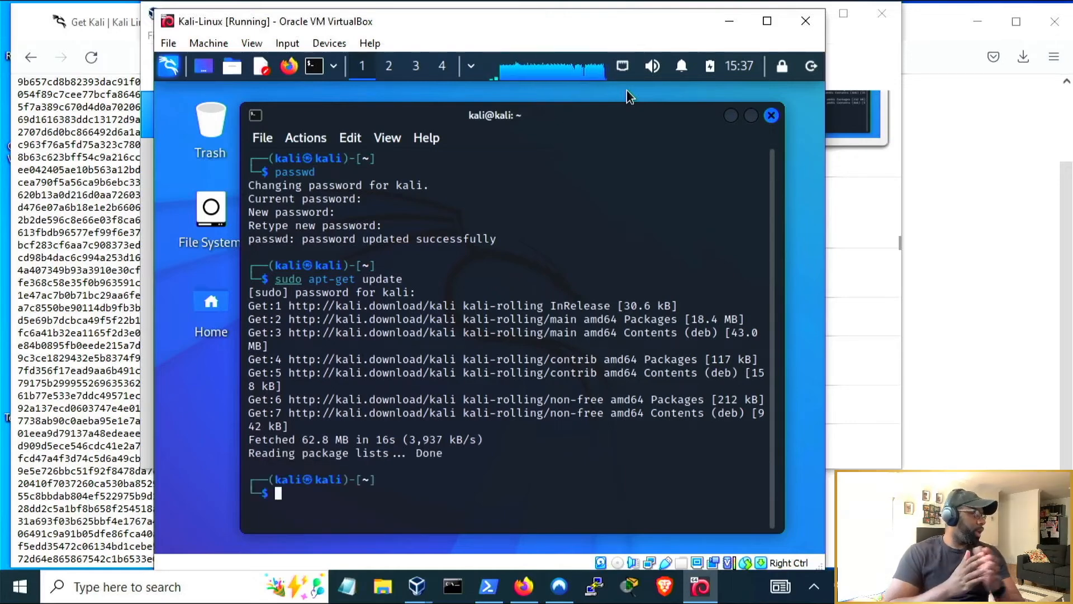
# Upgrade the installed packages with sudo apt-get upgrade, answering y to continue.
pyautogui.write('sudo')
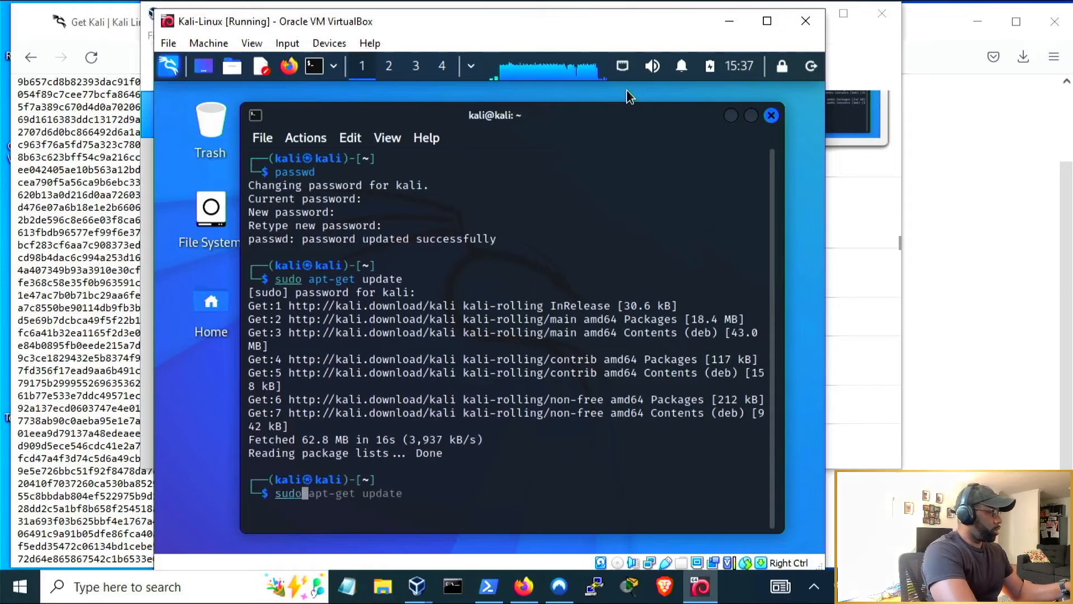
pyautogui.write(' apt-')
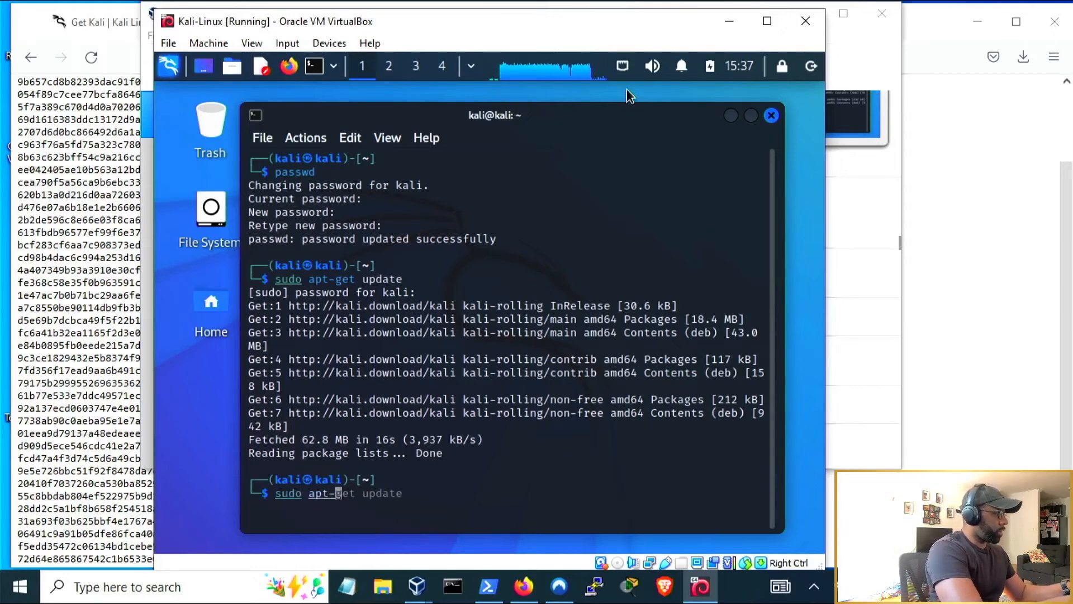
pyautogui.write('get upgr')
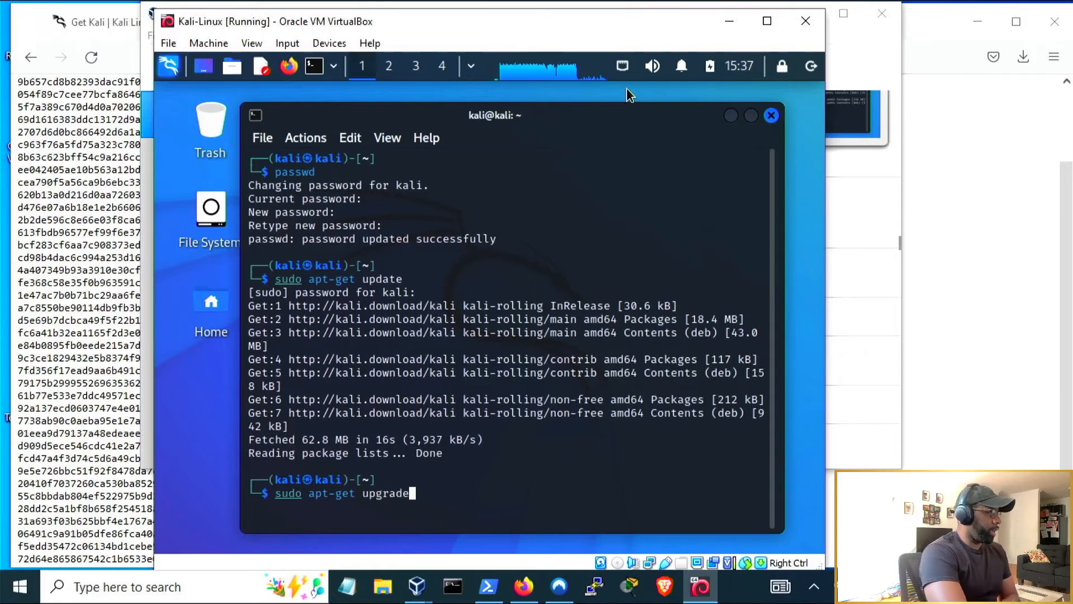
pyautogui.write('ade')
pyautogui.press('Return')
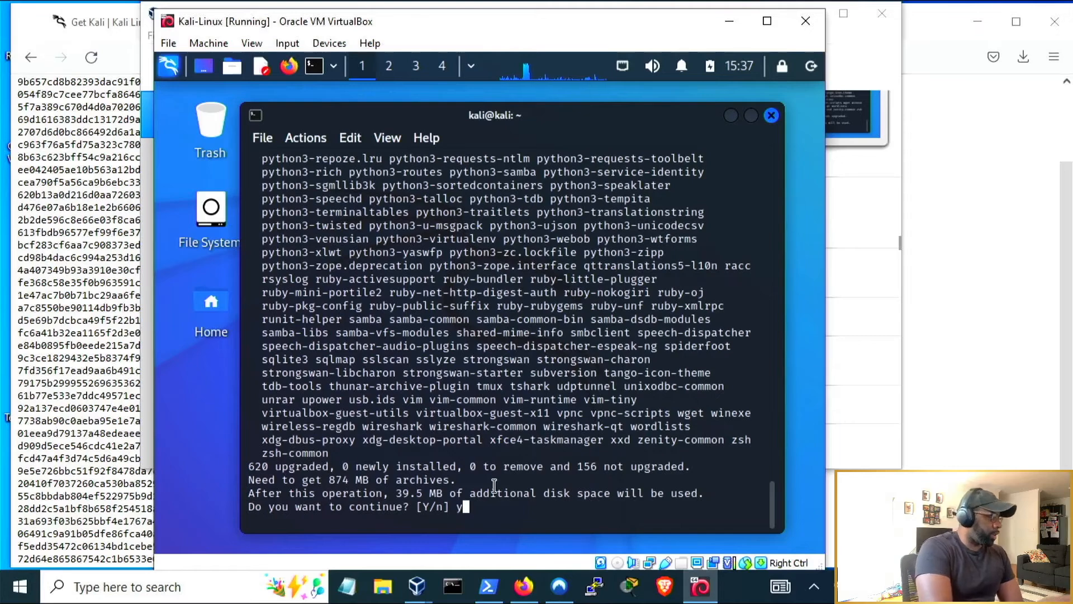
pyautogui.press('Return')
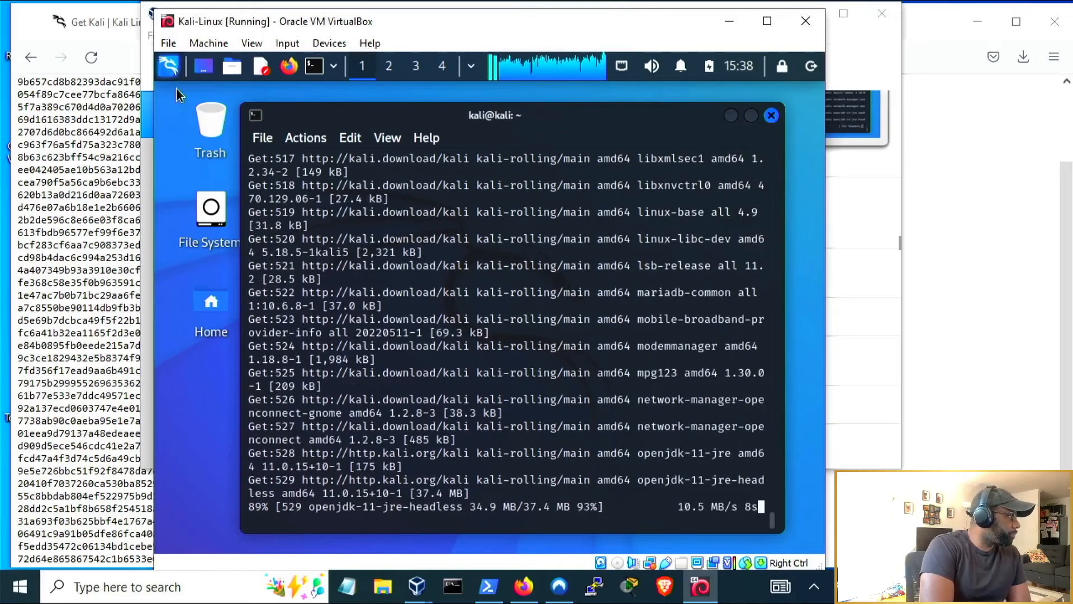
# Open the Kali applications menu and look through the Usual Applications categories, including the Development group.
pyautogui.click(169, 66)
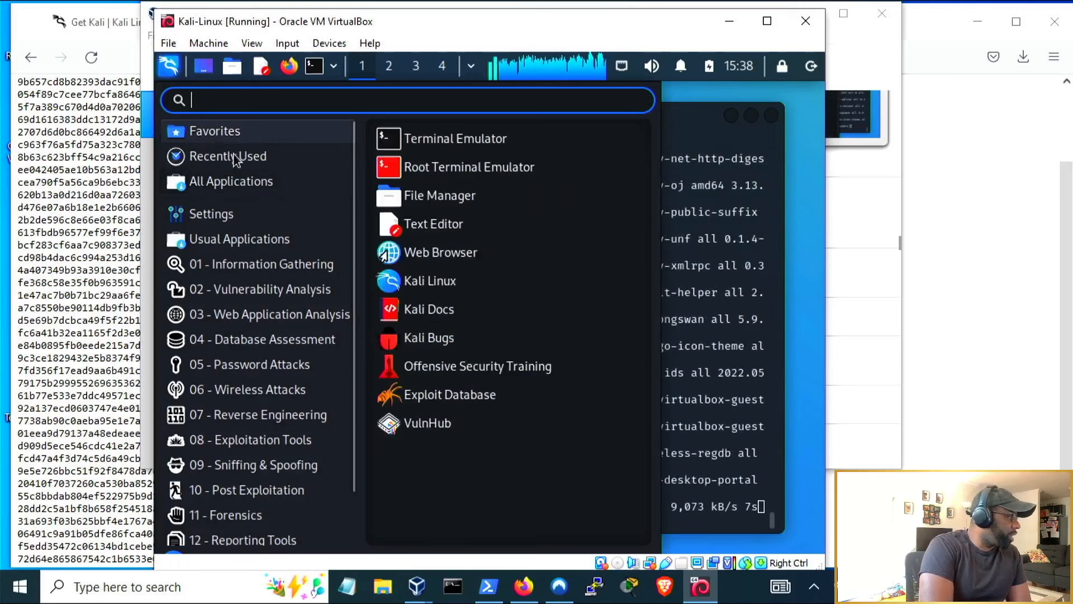
pyautogui.moveTo(250, 251)
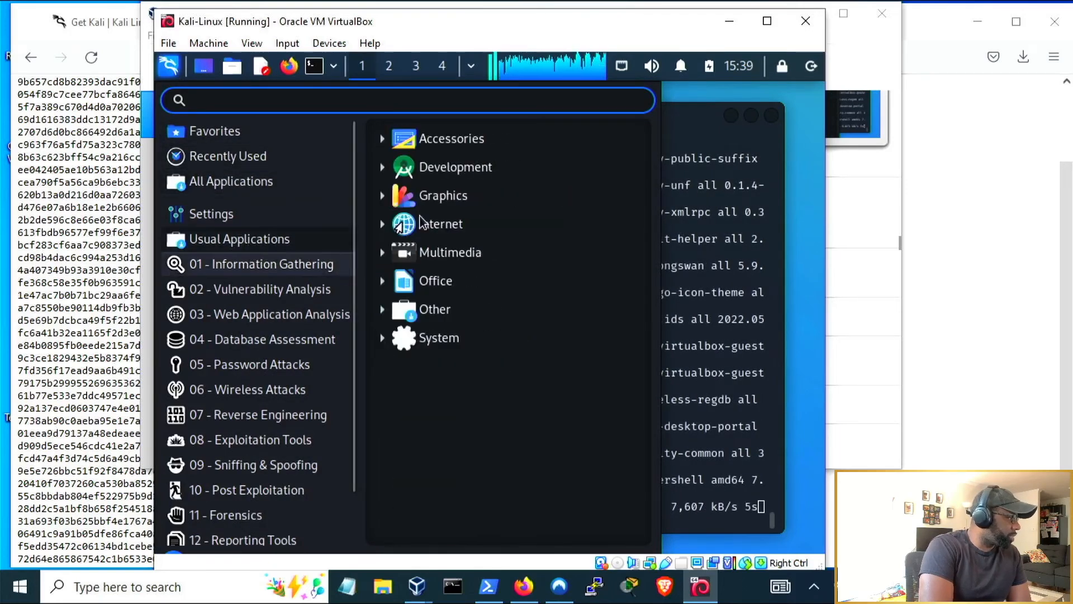
pyautogui.moveTo(324, 244)
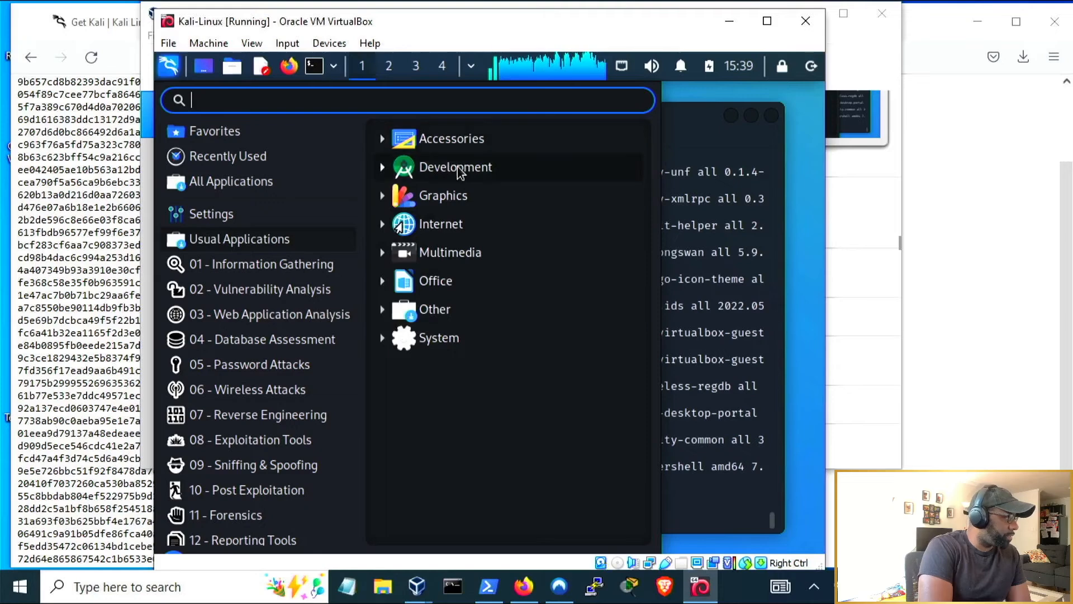
pyautogui.click(383, 169)
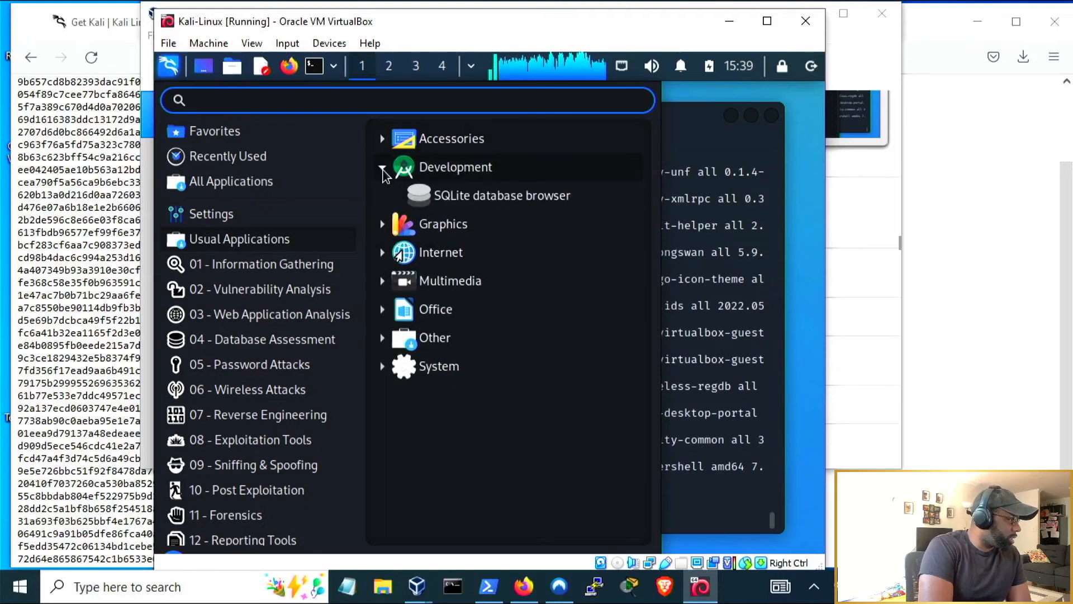
pyautogui.click(383, 169)
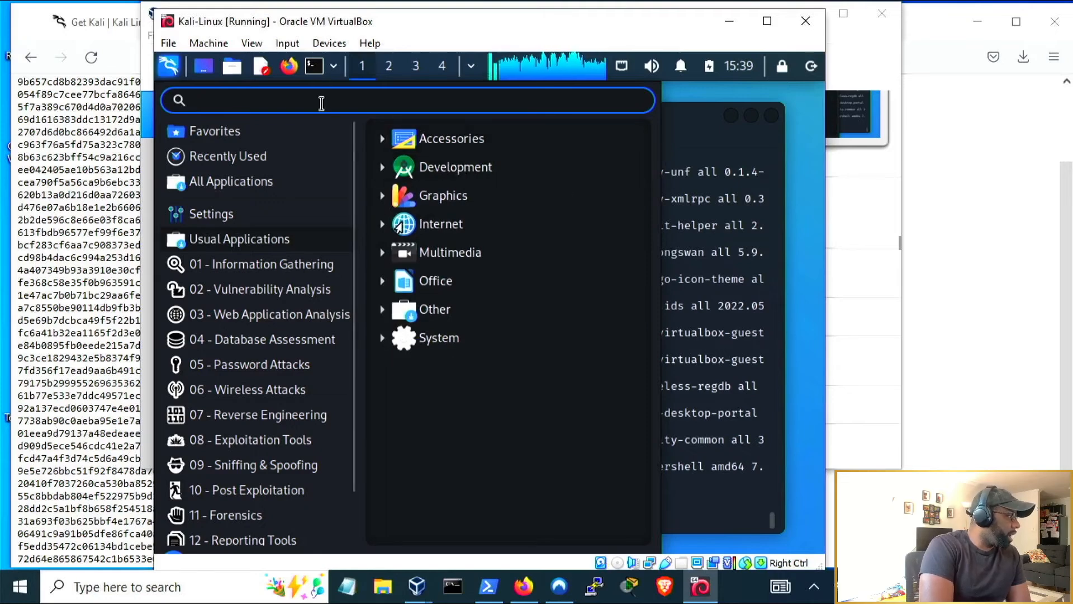
# Examine the 01 - Information Gathering tools, expanding Network & Port Scanners, OSINT, Route, SMB and SMTP Analysis.
pyautogui.click(291, 264)
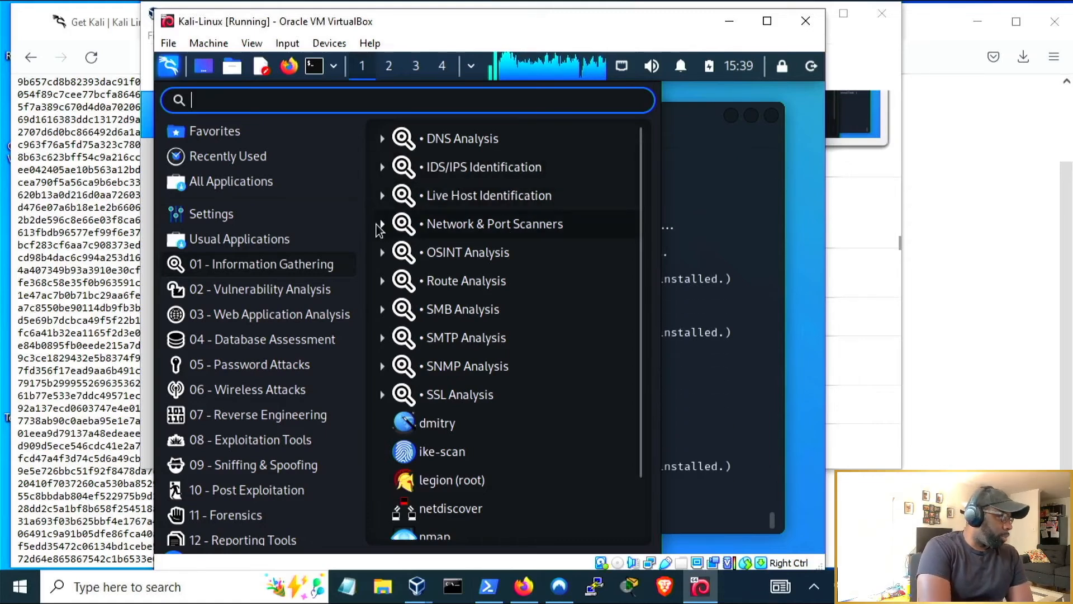
pyautogui.click(384, 224)
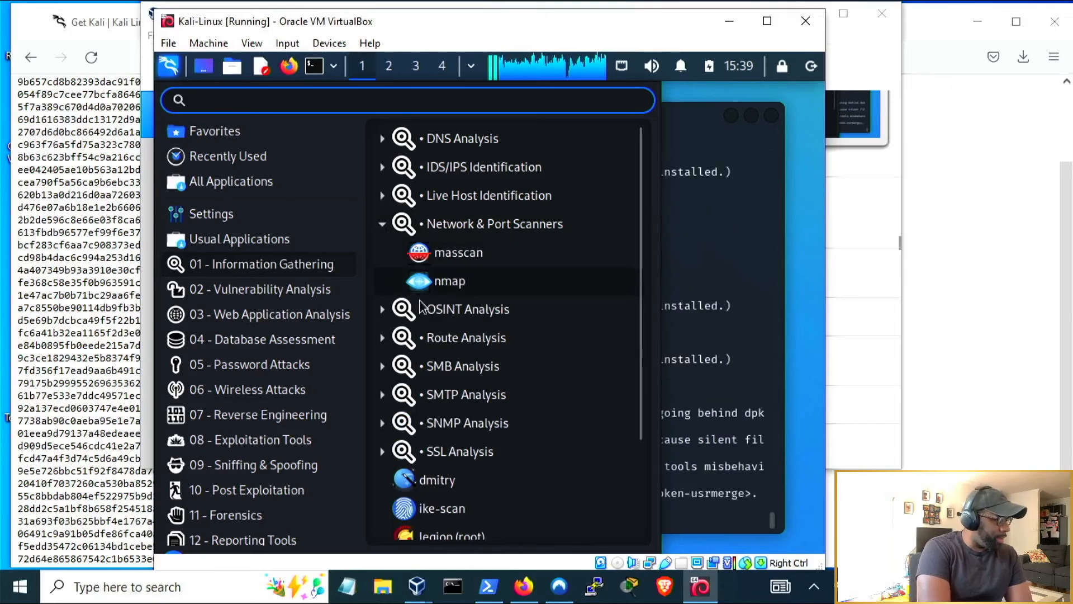
pyautogui.click(382, 310)
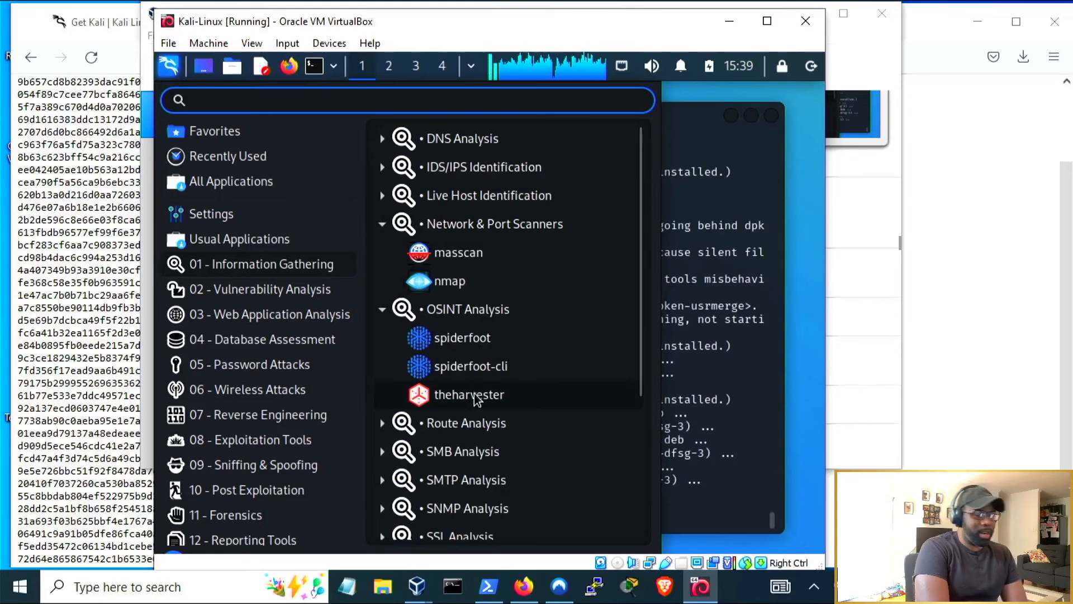
pyautogui.scroll(-4, 472, 447)
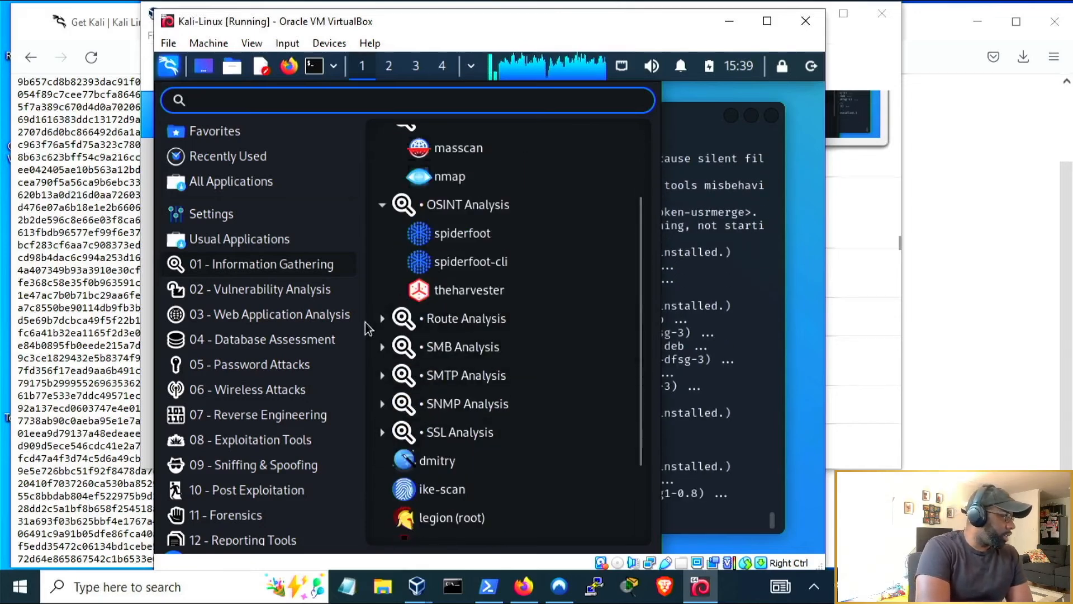
pyautogui.click(382, 318)
pyautogui.scroll(-2, 492, 352)
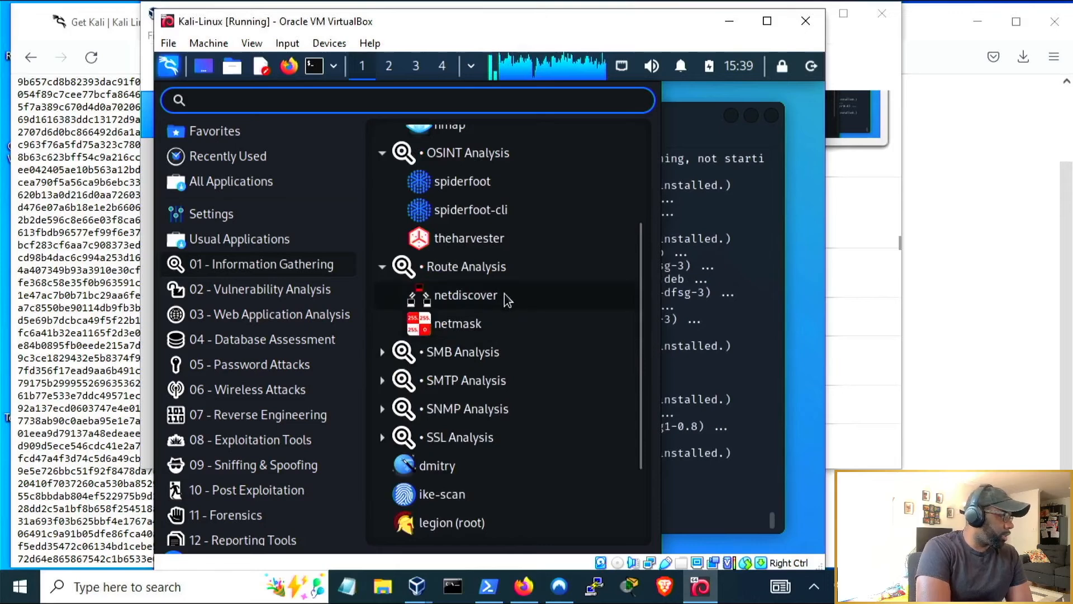
pyautogui.click(461, 363)
pyautogui.scroll(-4, 461, 366)
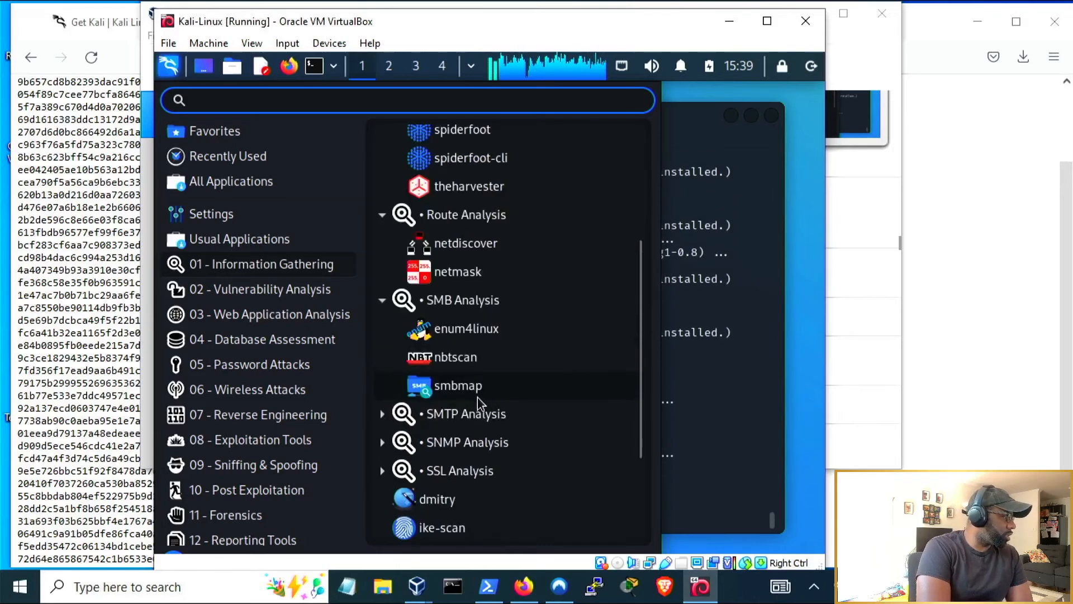
pyautogui.click(382, 361)
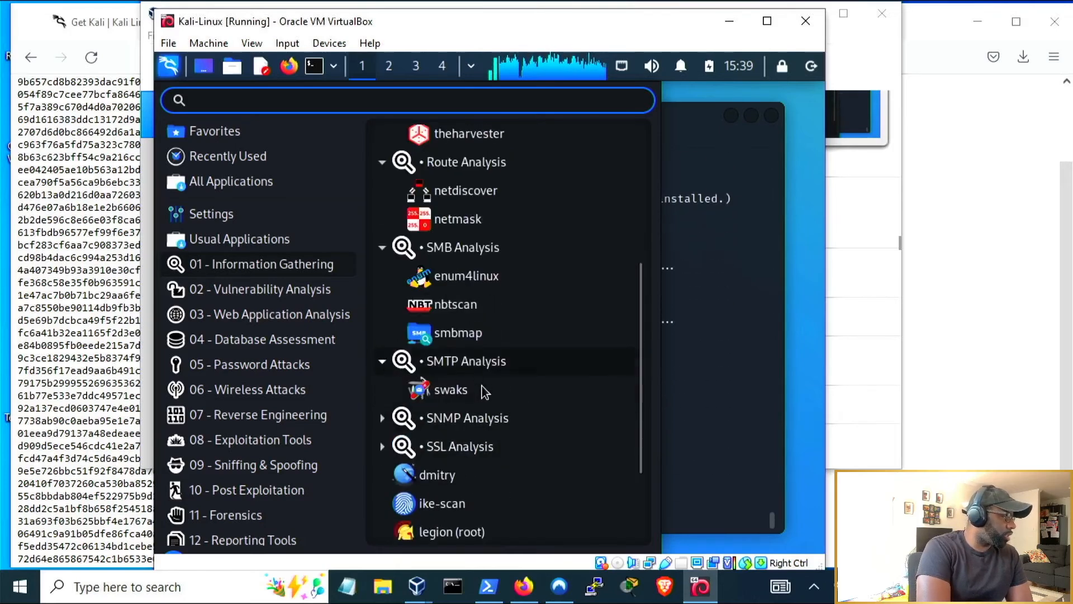
# Browse the tool categories from 02 - Vulnerability Analysis through 07 - Reverse Engineering, and close the applications menu.
pyautogui.click(302, 291)
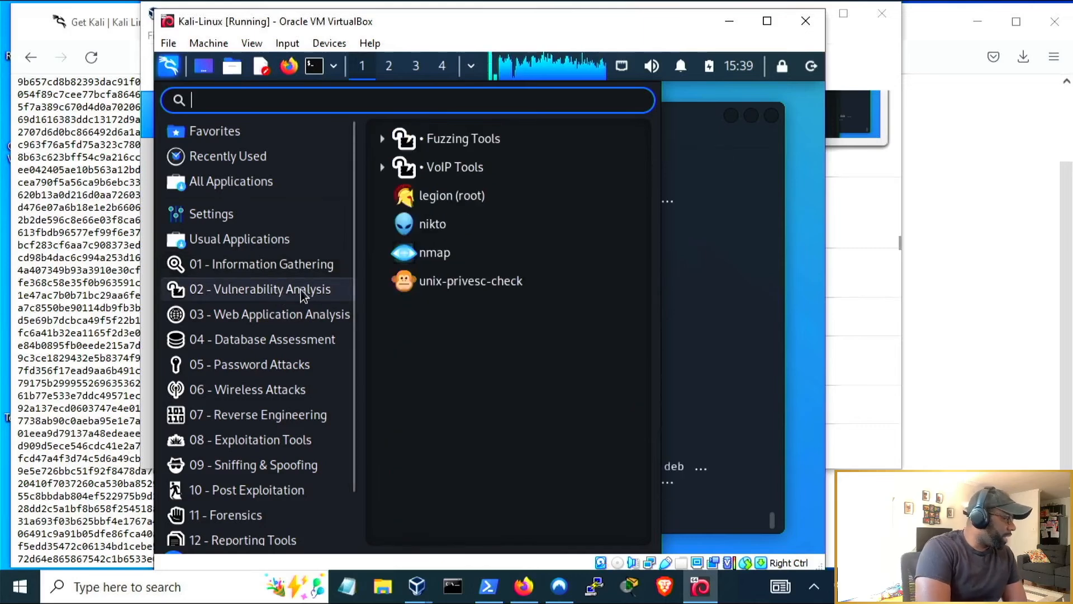
pyautogui.click(339, 315)
pyautogui.click(300, 339)
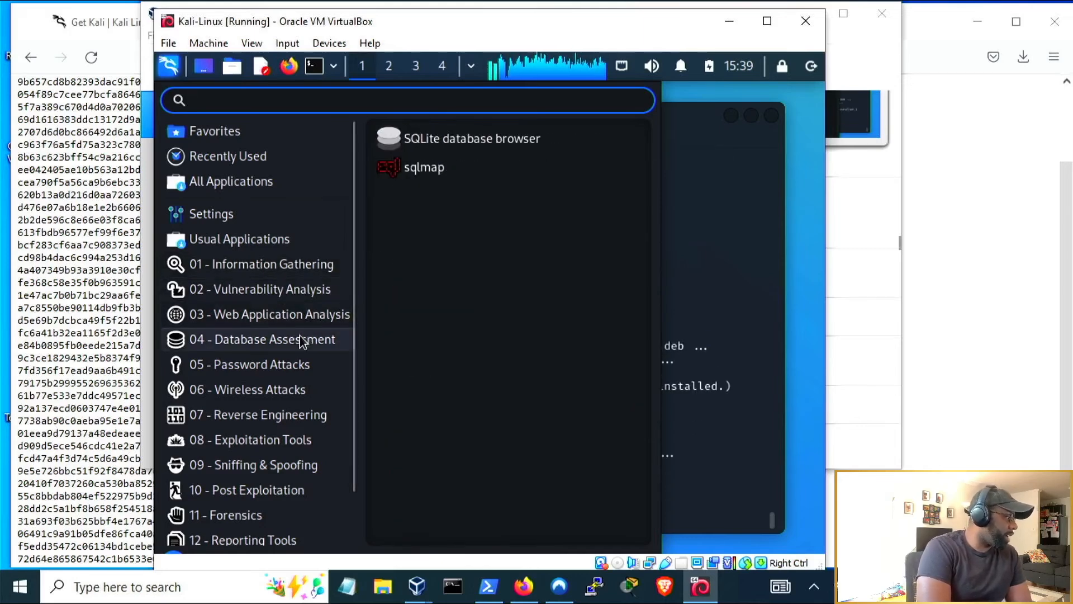
pyautogui.click(287, 366)
pyautogui.click(288, 397)
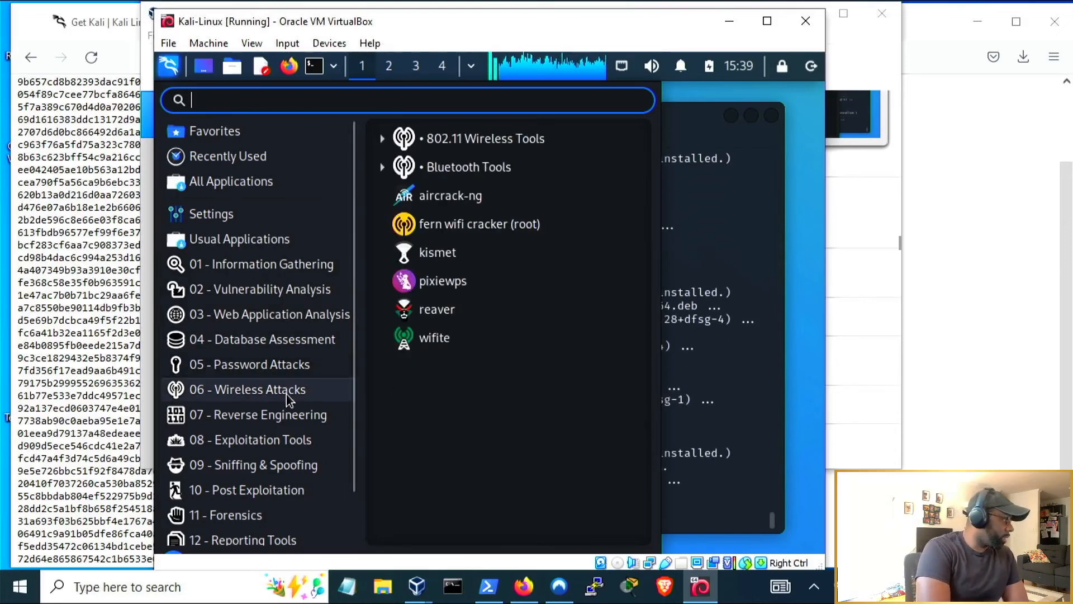
pyautogui.click(284, 363)
pyautogui.click(312, 414)
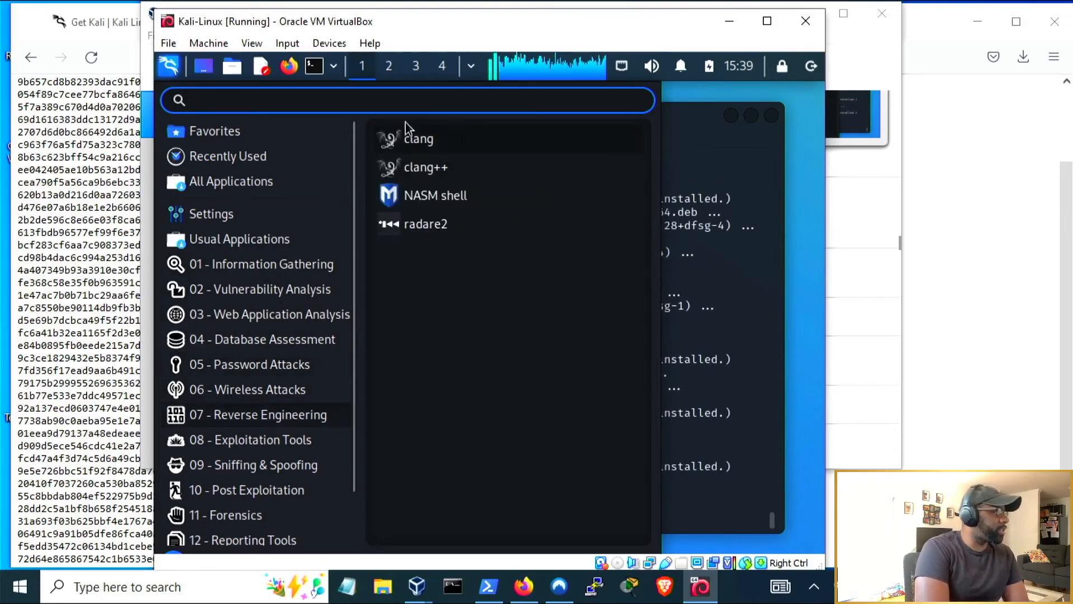
pyautogui.click(680, 113)
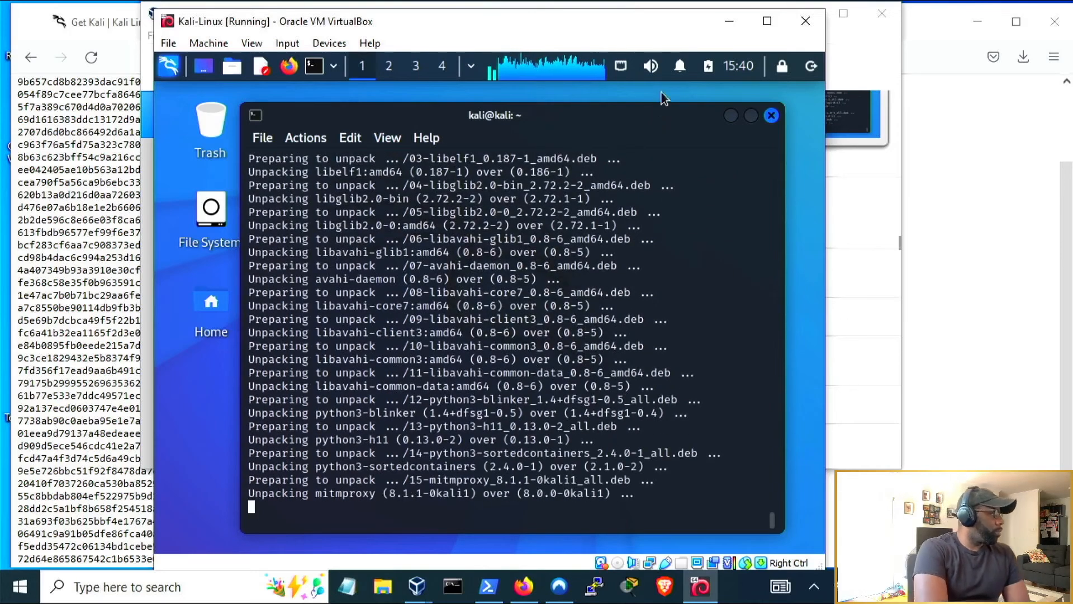
# Minimize the VirtualBox Manager window and reposition the Kali-Linux virtual machine window and its terminal.
pyautogui.moveTo(619, 114)
pyautogui.mouseDown()
pyautogui.moveTo(634, 107)
pyautogui.moveTo(626, 115)
pyautogui.mouseUp()
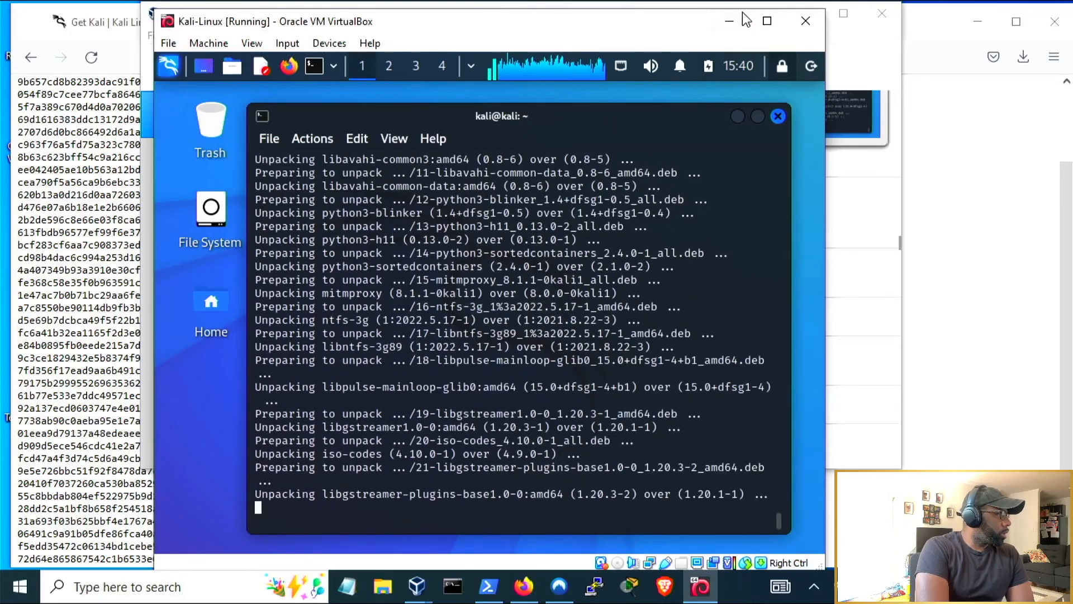
pyautogui.moveTo(739, 18); pyautogui.dragTo(763, 33)
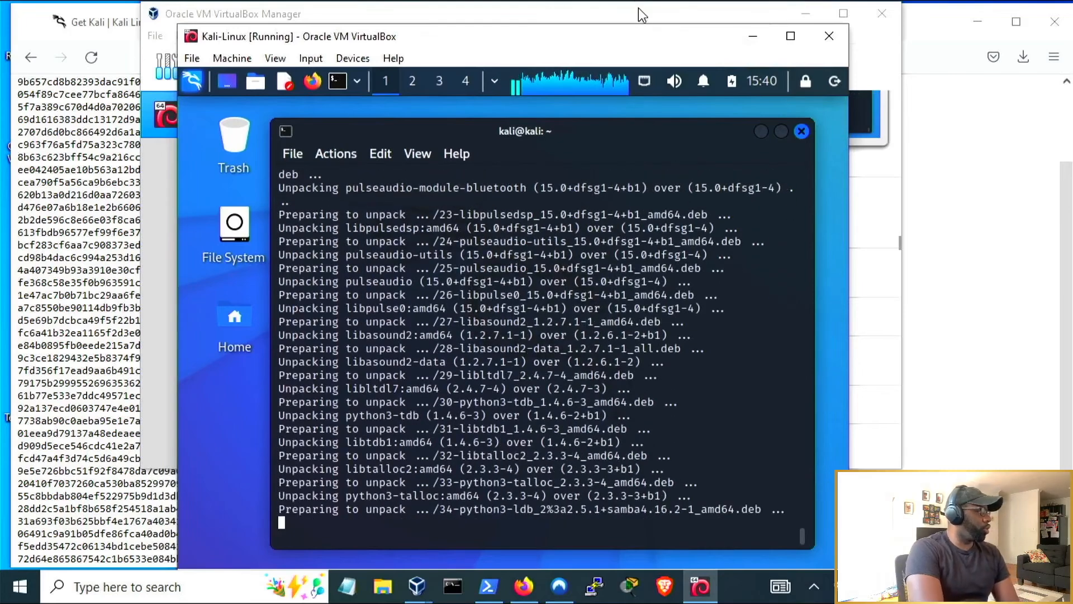
pyautogui.click(639, 9)
pyautogui.click(806, 13)
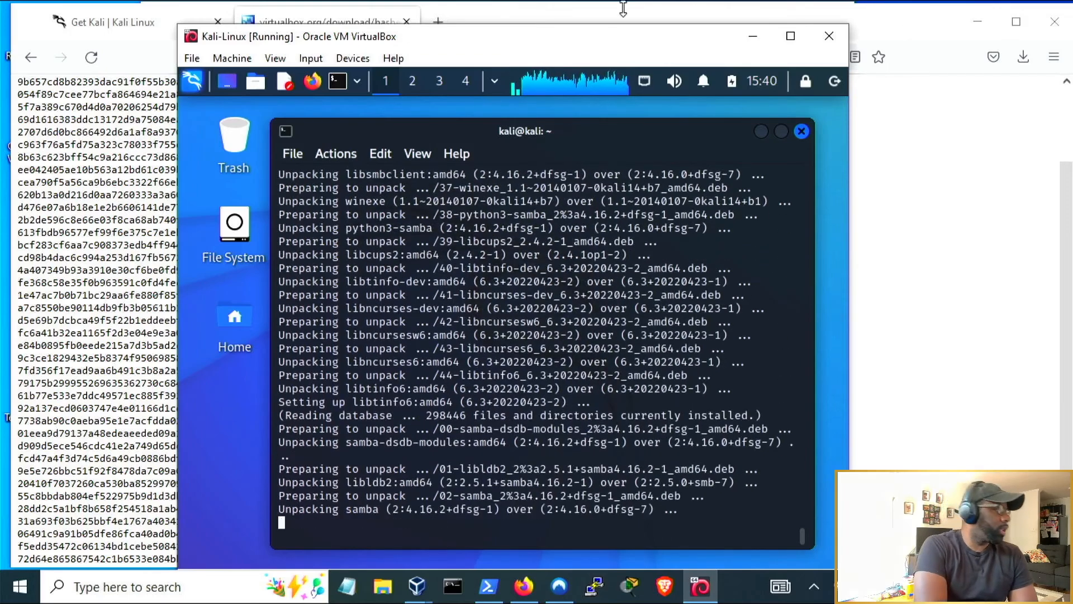
pyautogui.moveTo(482, 38); pyautogui.dragTo(465, 35)
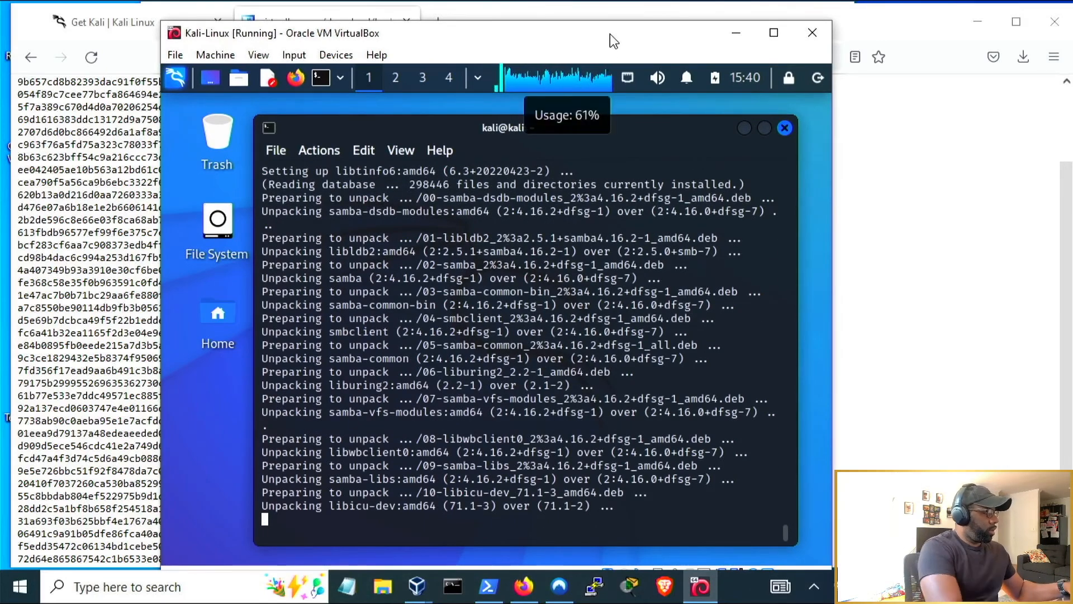
# Switch the Kali-Linux virtual machine to full-screen mode and move the terminal window toward the middle of the desktop.
pyautogui.hotkey('ctrl', 'f')
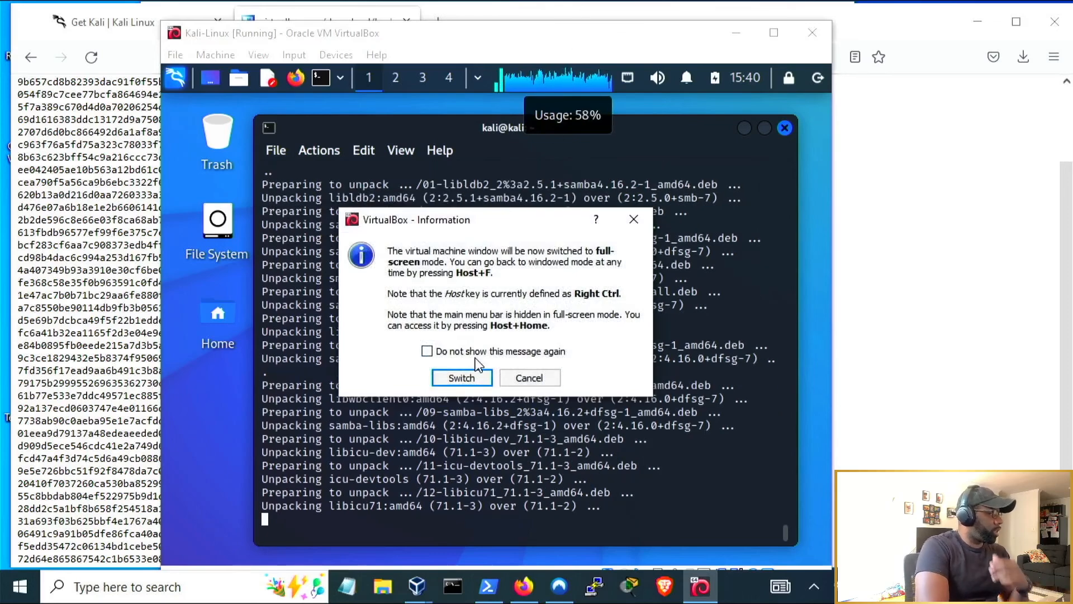
pyautogui.click(461, 378)
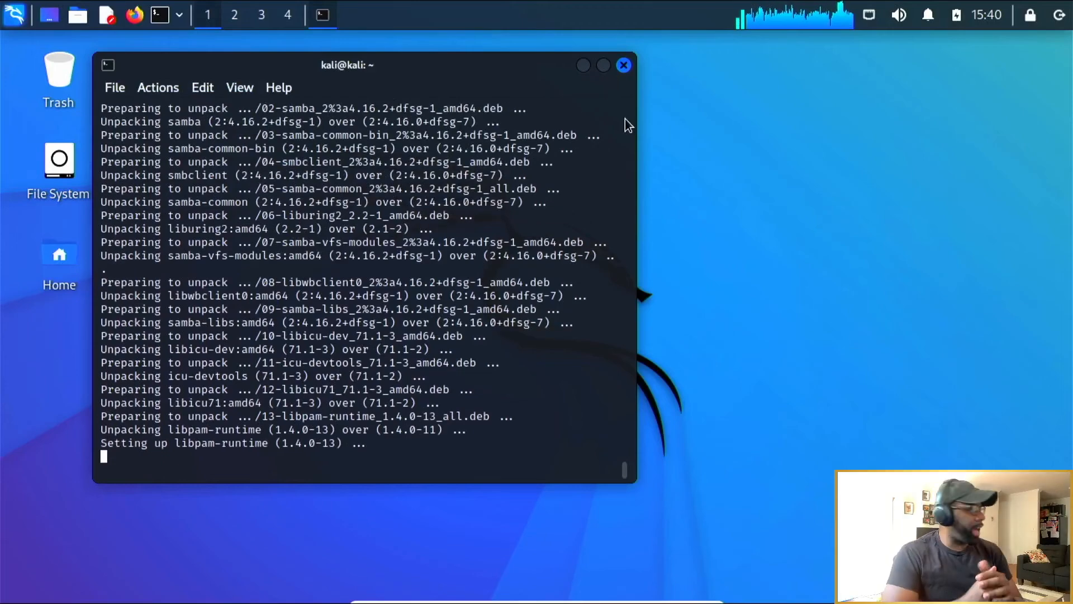
pyautogui.moveTo(443, 58); pyautogui.dragTo(604, 139)
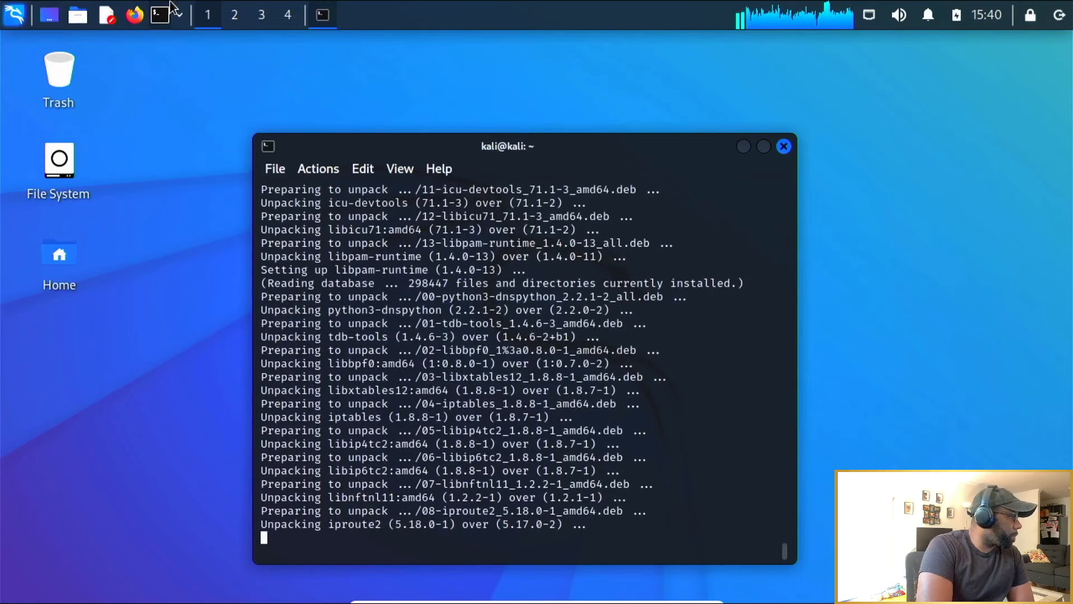
# Look at the virtual machine's view options, including Full-screen, Seamless and Scaled Mode, and dismiss them.
pyautogui.moveTo(512, 598)
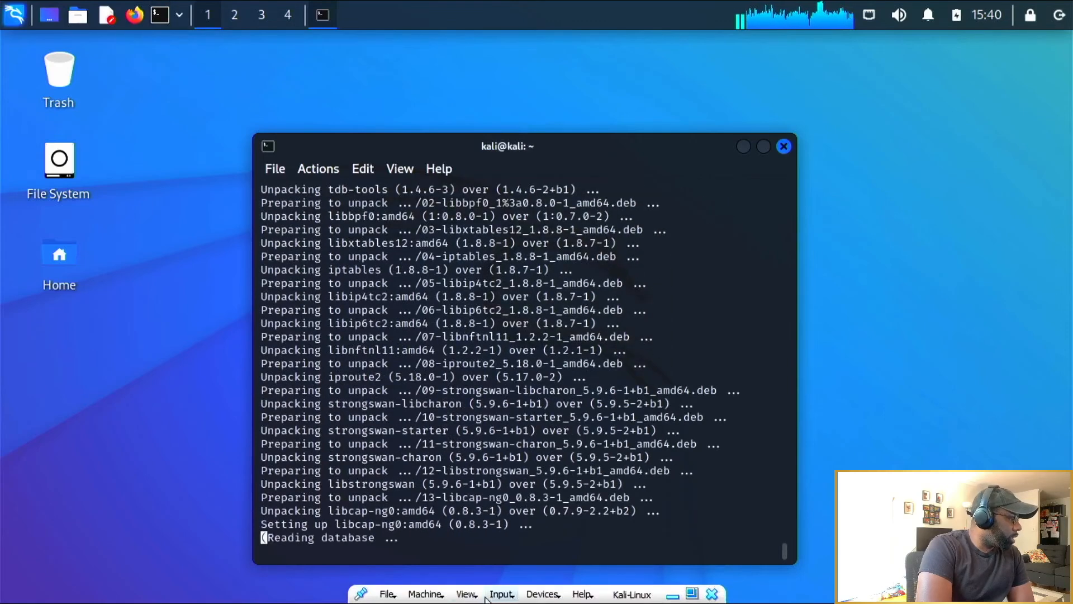
pyautogui.click(467, 595)
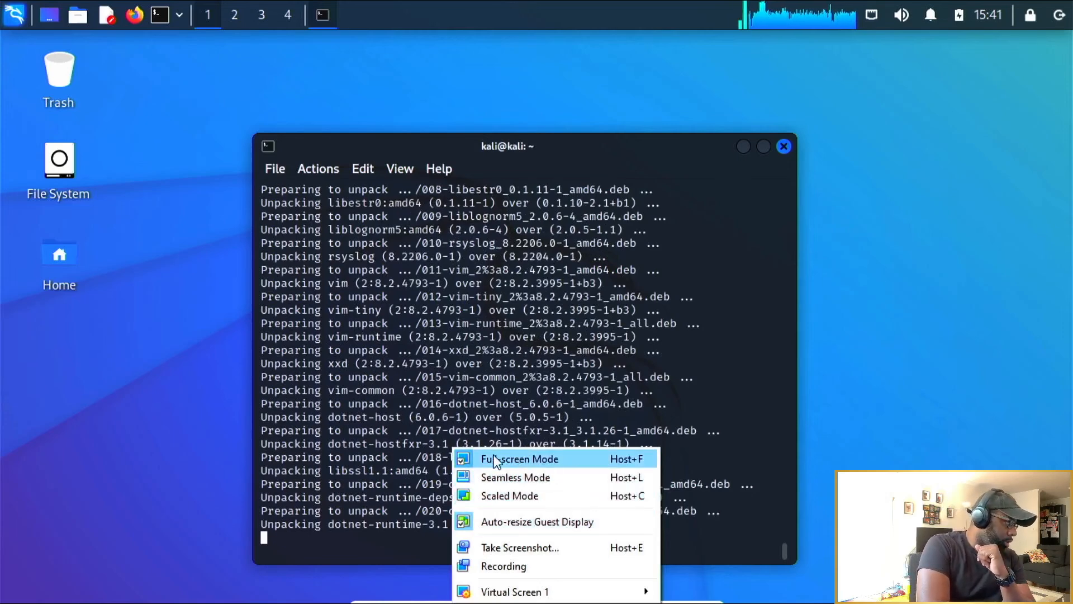
pyautogui.click(892, 353)
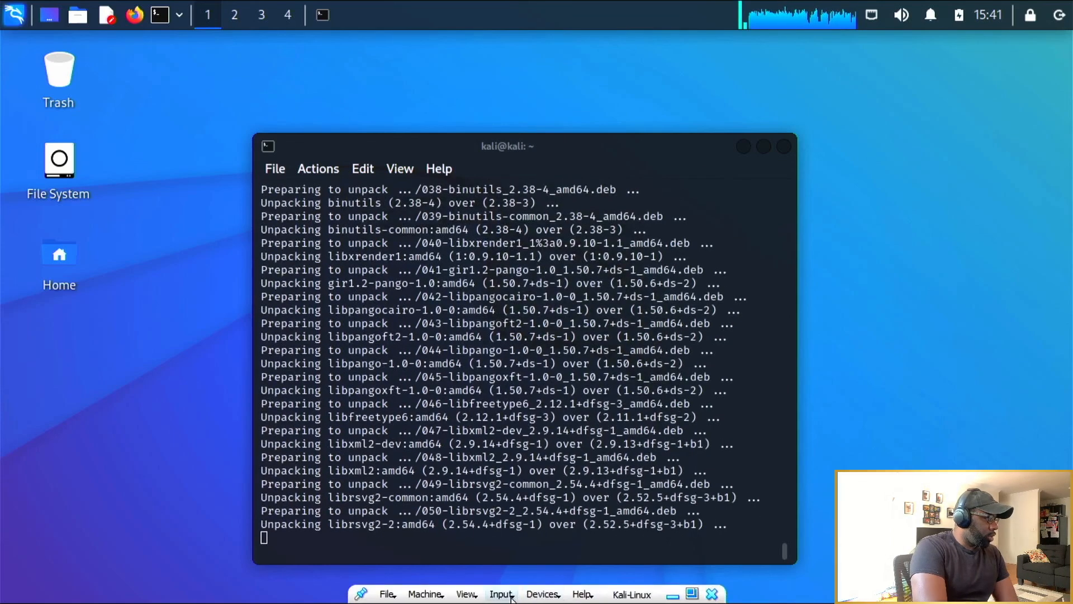
# Open the virtual machine's network settings, view the attachment types available for Adapter 1, and cancel the settings.
pyautogui.click(561, 595)
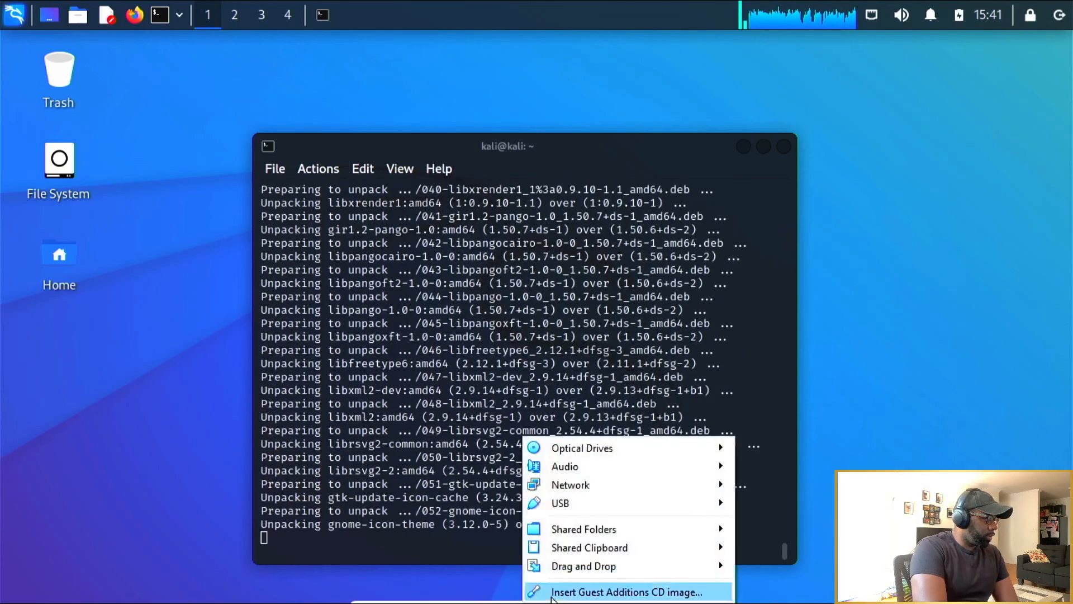
pyautogui.moveTo(613, 487)
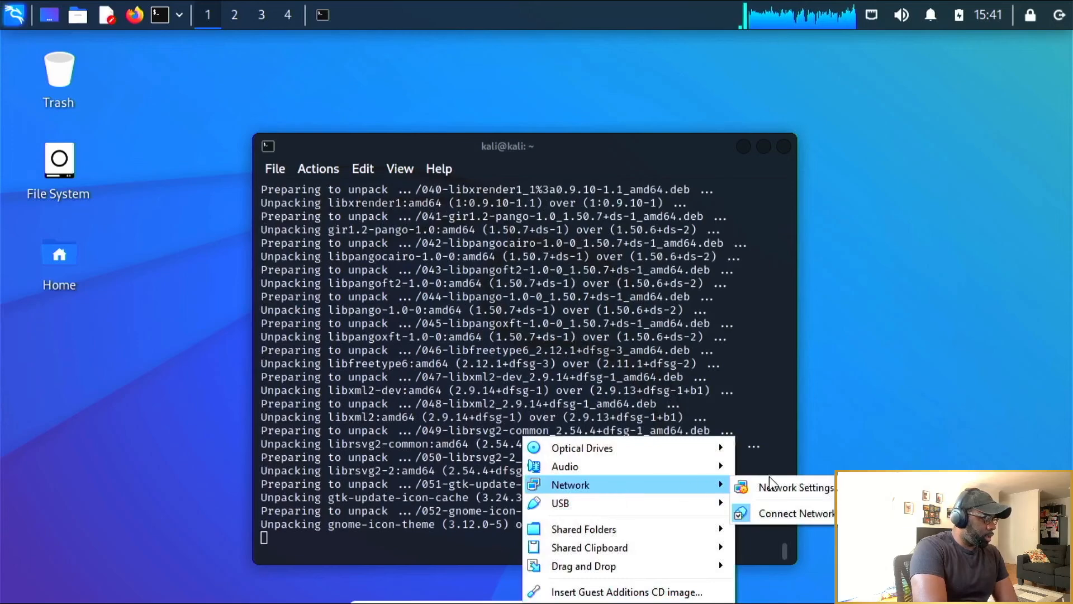
pyautogui.click(806, 486)
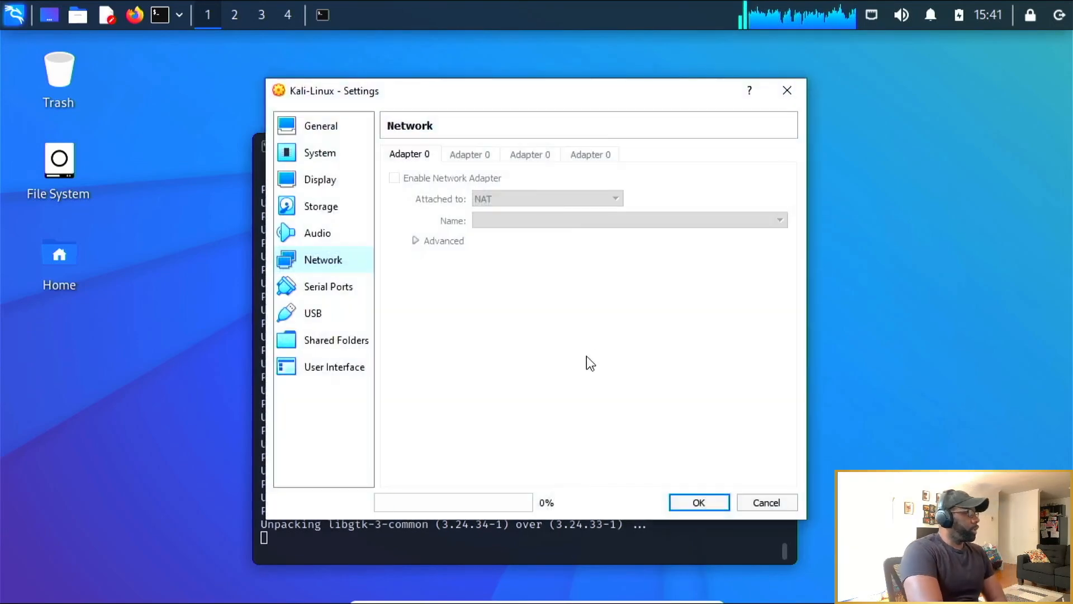
pyautogui.click(603, 199)
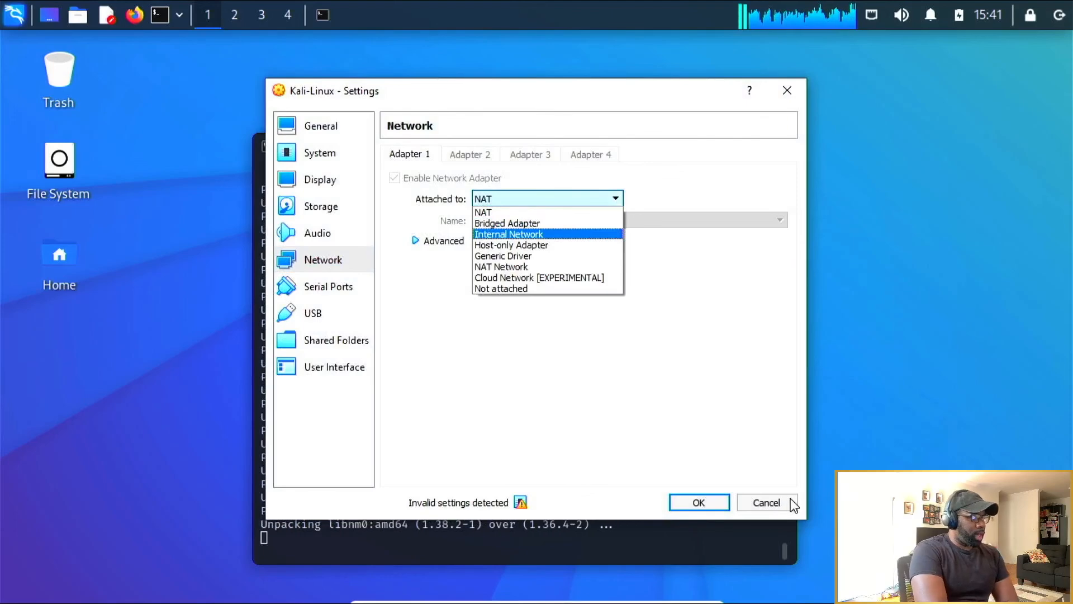
pyautogui.click(777, 503)
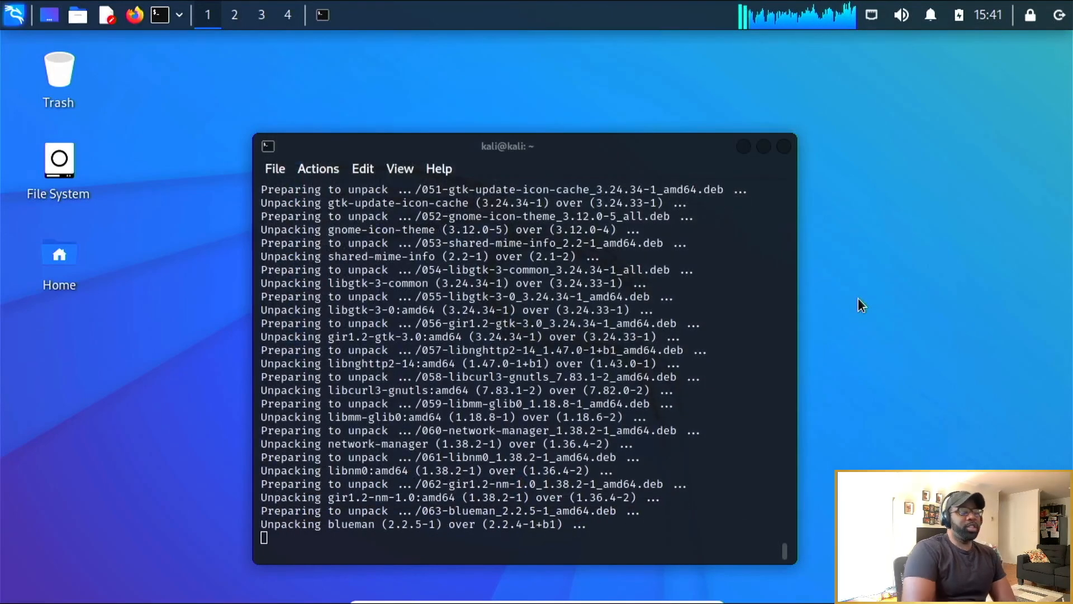